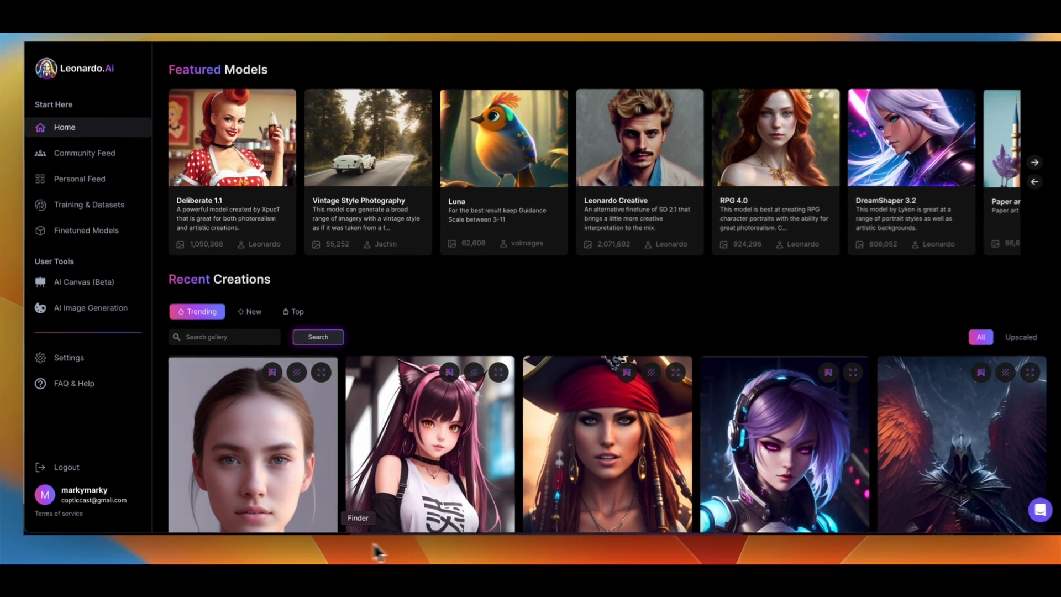
Switch to Finder and look over the gradient PNG files in the Untitled design (2) folder.
left_click(369, 550)
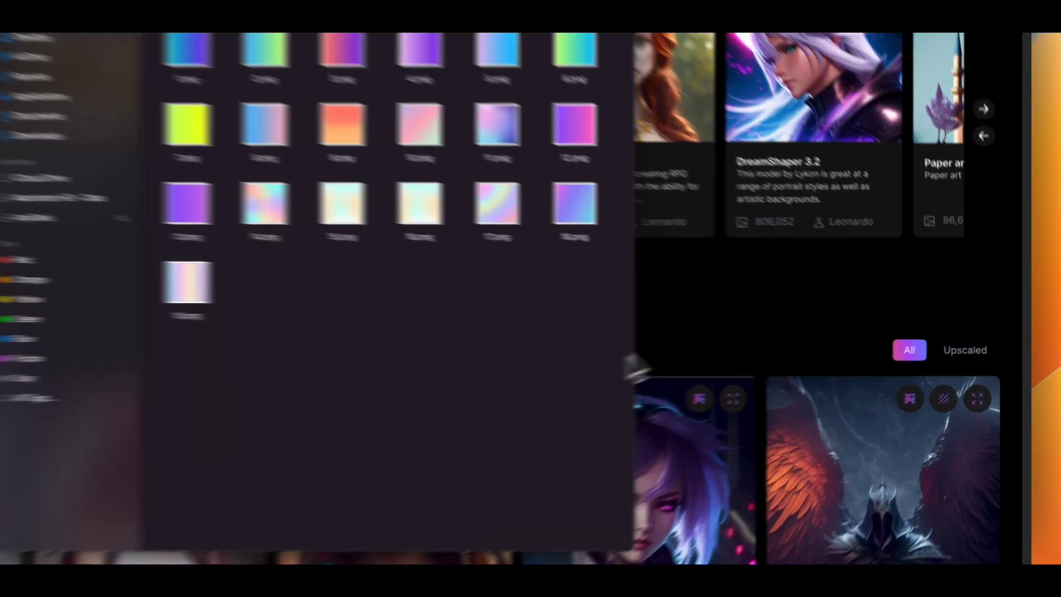
left_click(760, 360)
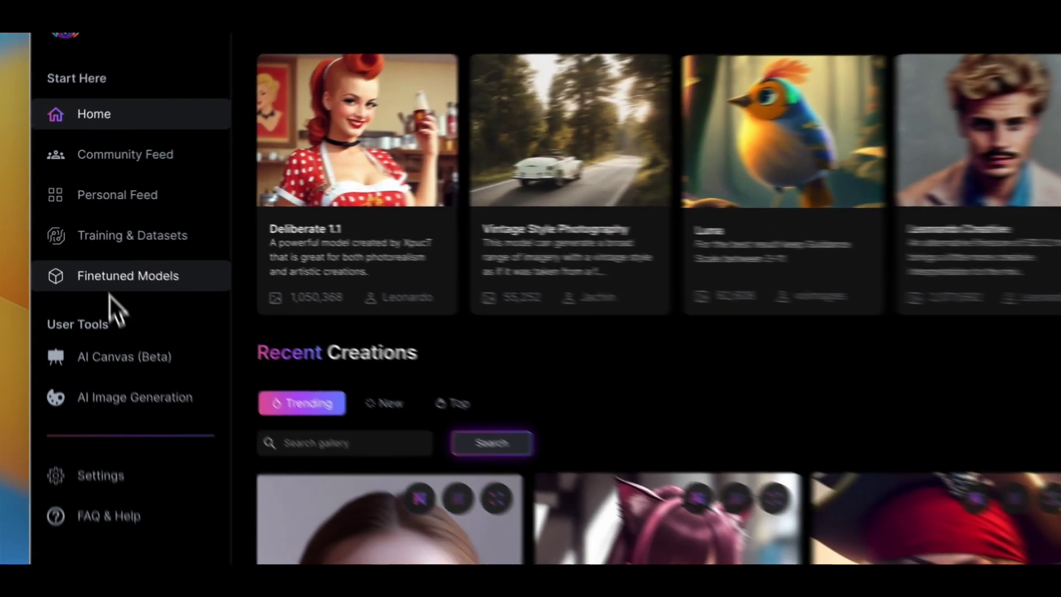
Browse the finetuned models, viewing your own models and the community models.
left_click(83, 247)
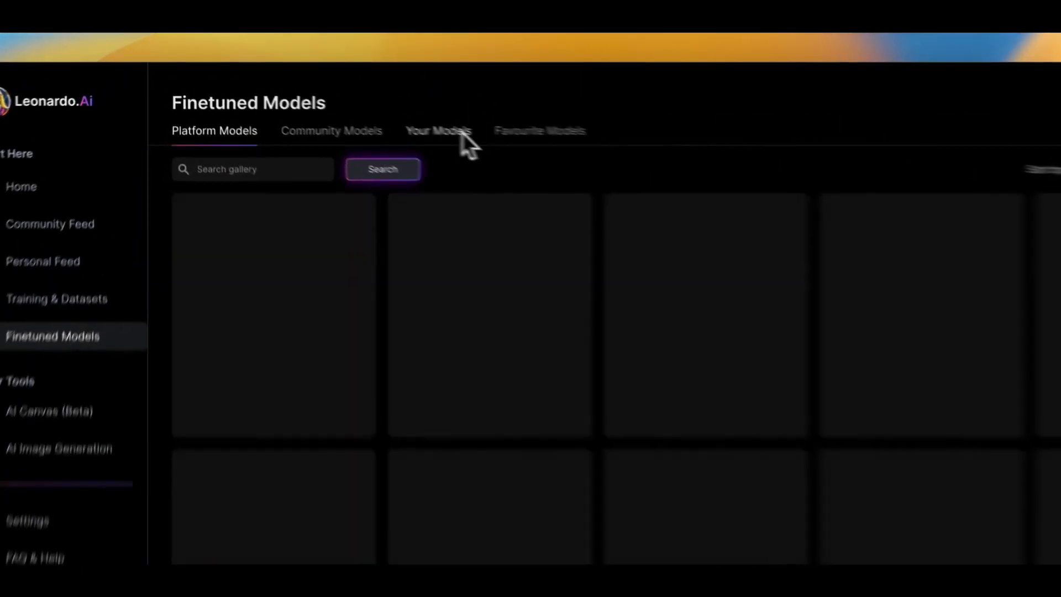
left_click(463, 132)
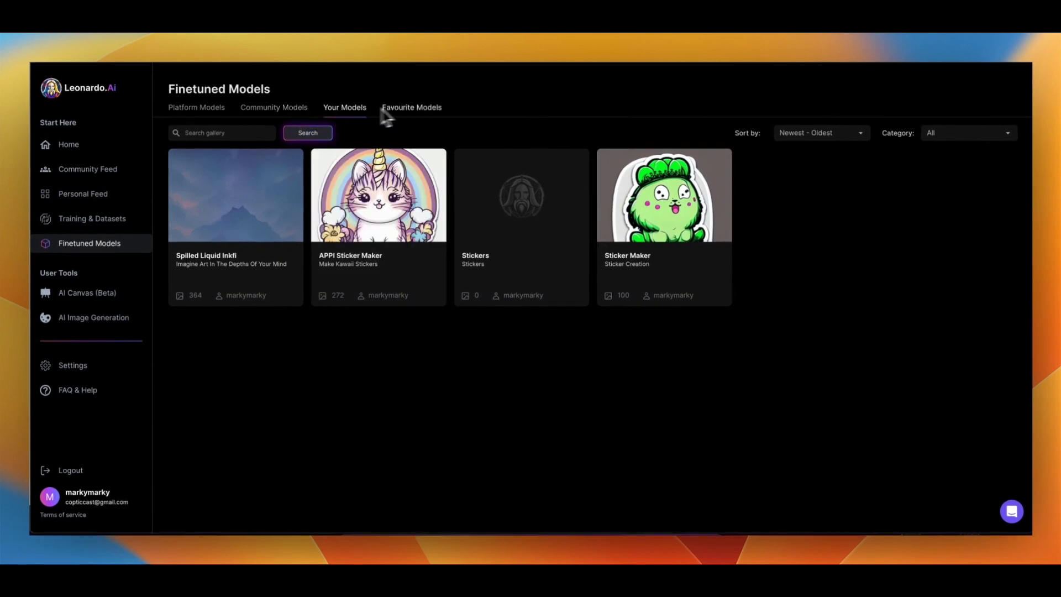
left_click(274, 107)
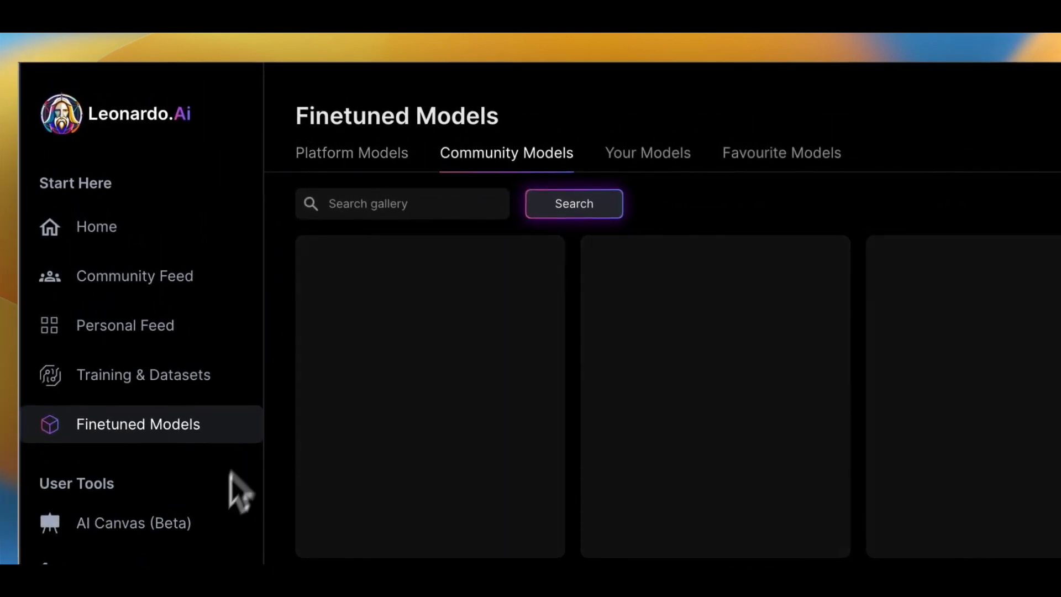
Start a new training dataset and name it "Gradients 1".
left_click(145, 371)
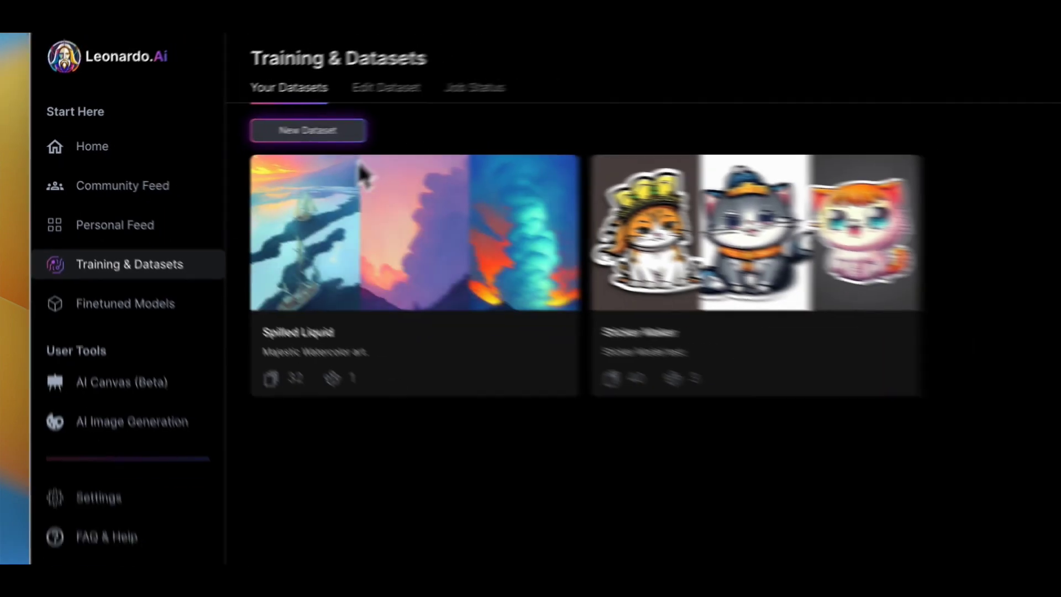
left_click(379, 128)
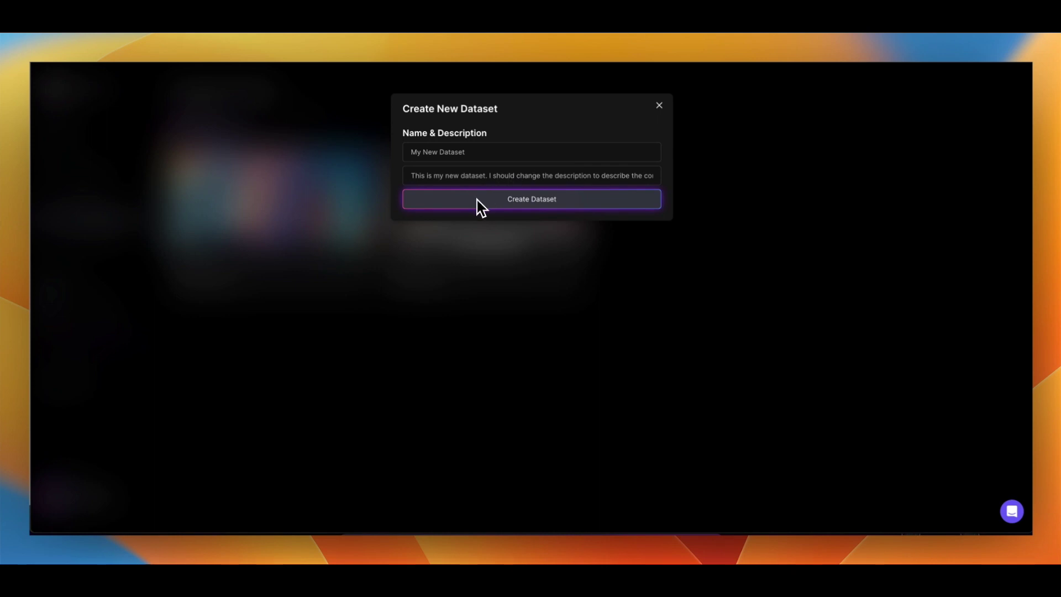
left_click(435, 152)
type("Gr")
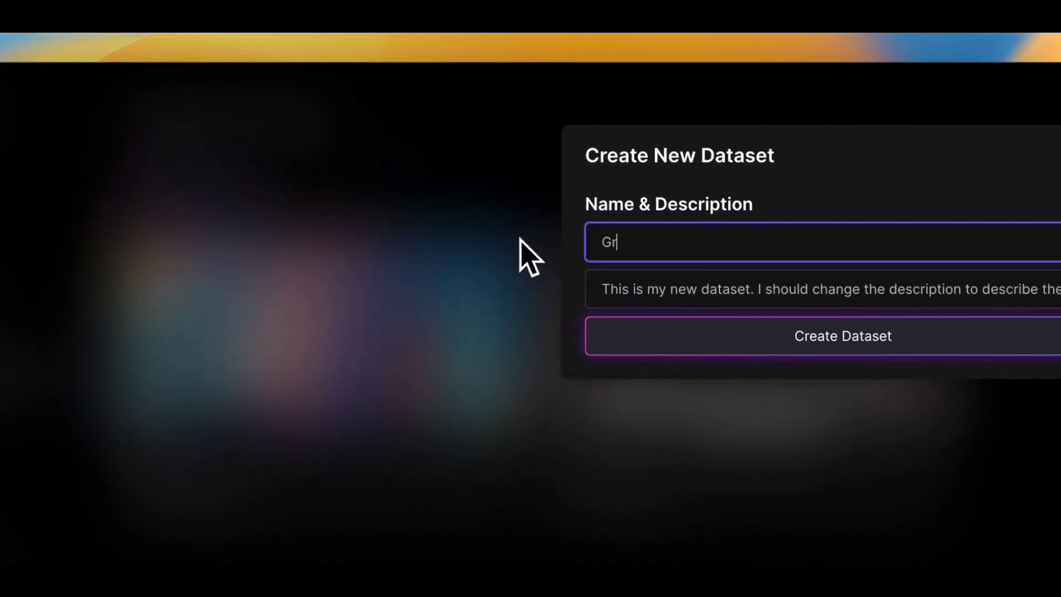
type("adi")
type("ents")
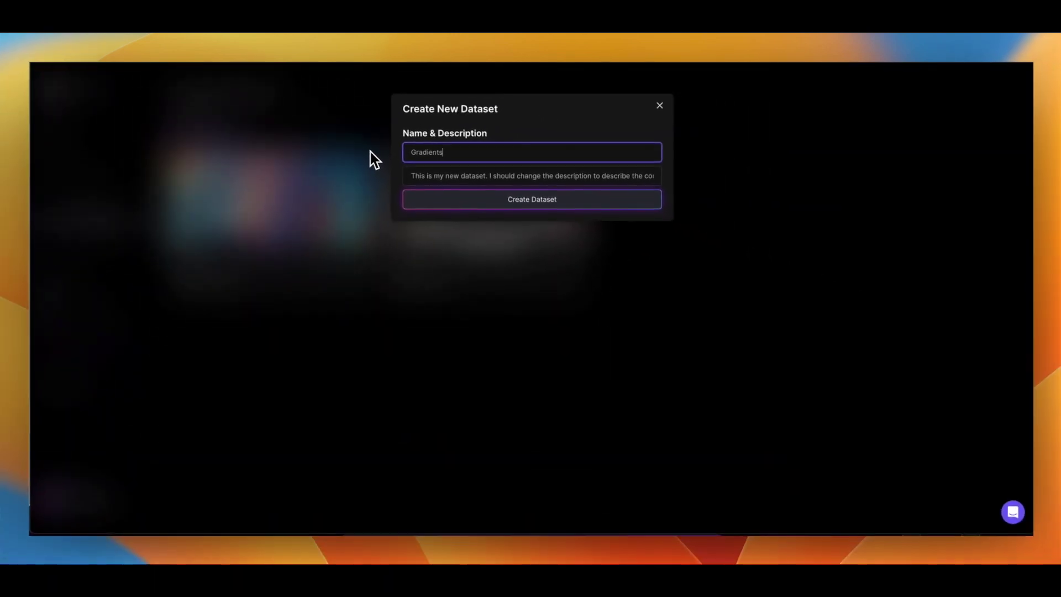
type(" Test")
key("BackSpace")
key("BackSpace")
key("BackSpace")
key("BackSpace")
key("BackSpace")
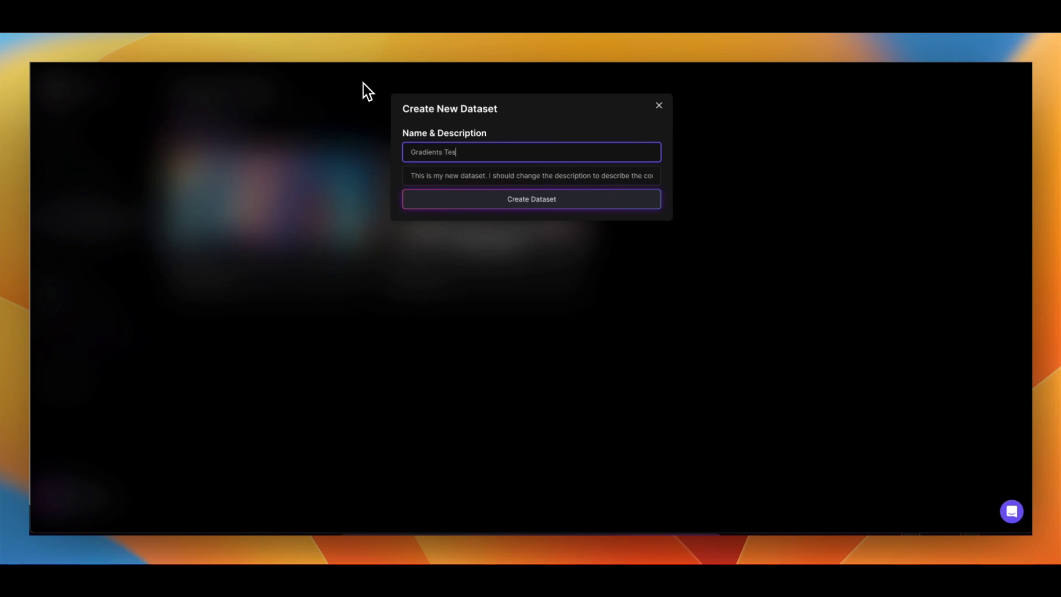
type("1")
Describe the dataset as "Gradients in square format" and create it.
left_click(417, 177)
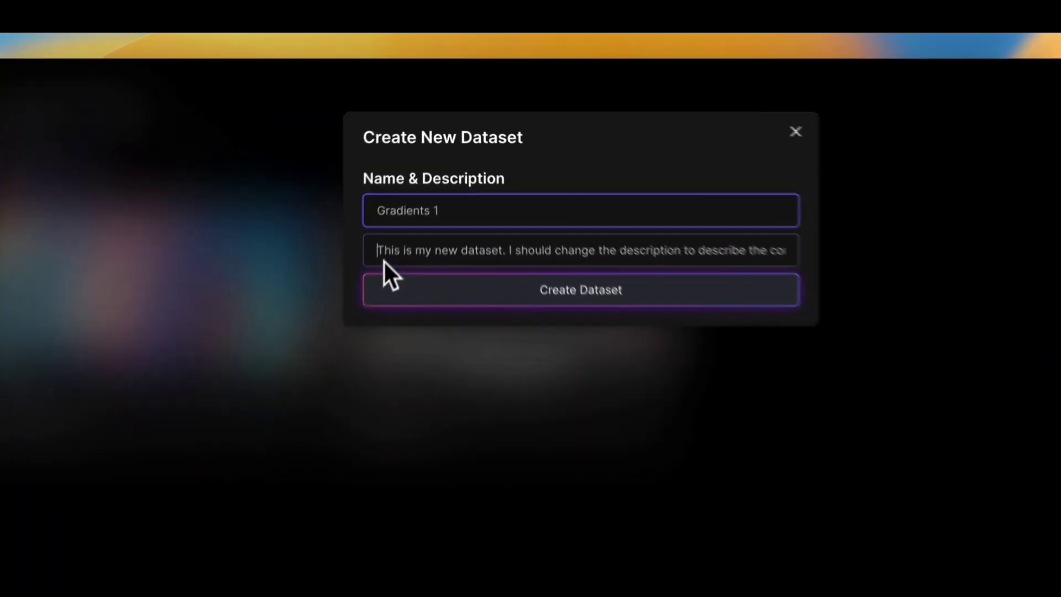
type("Gradients")
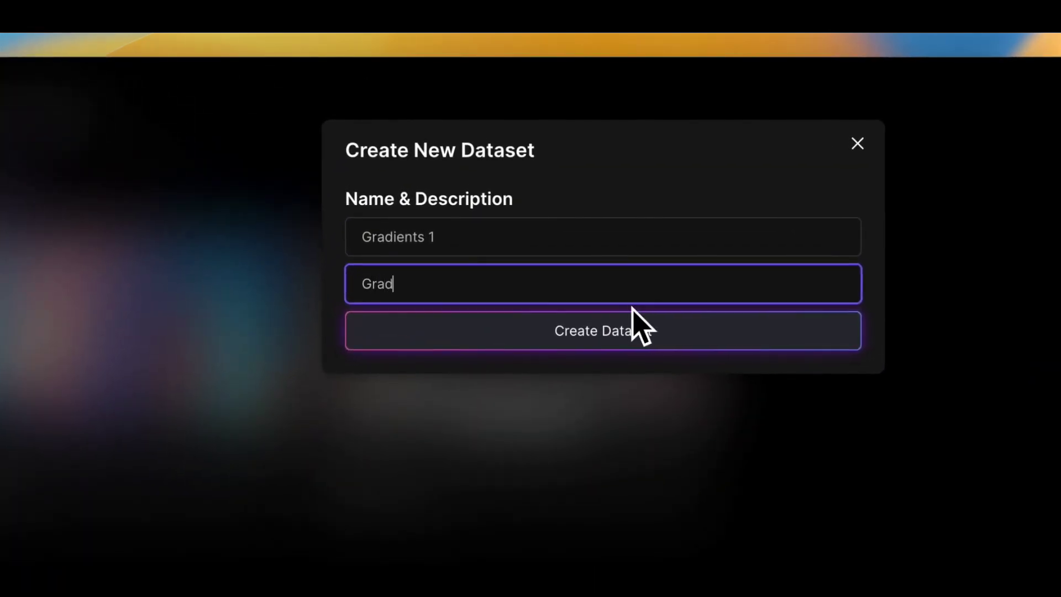
type(" in sq")
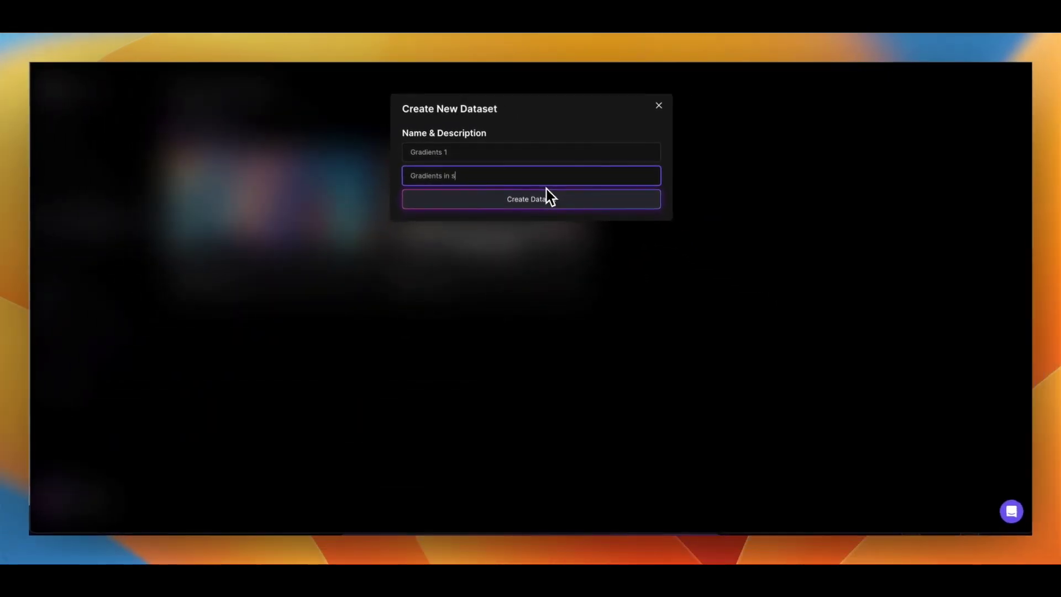
type("uare format")
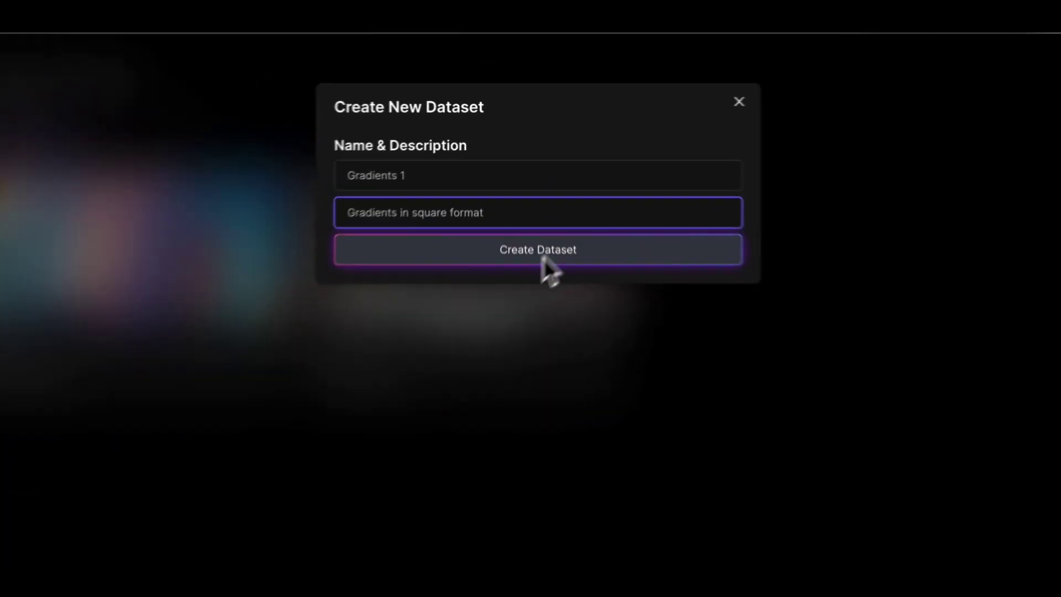
left_click(534, 197)
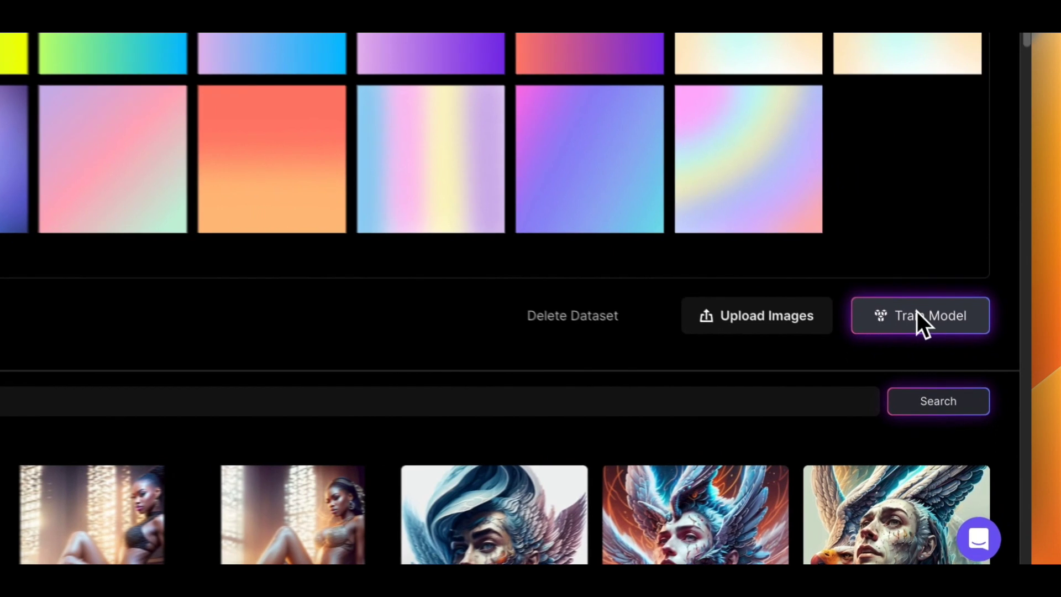
Set up model training from the Gradients 1 dataset and name the model "Gradients 1".
left_click(972, 392)
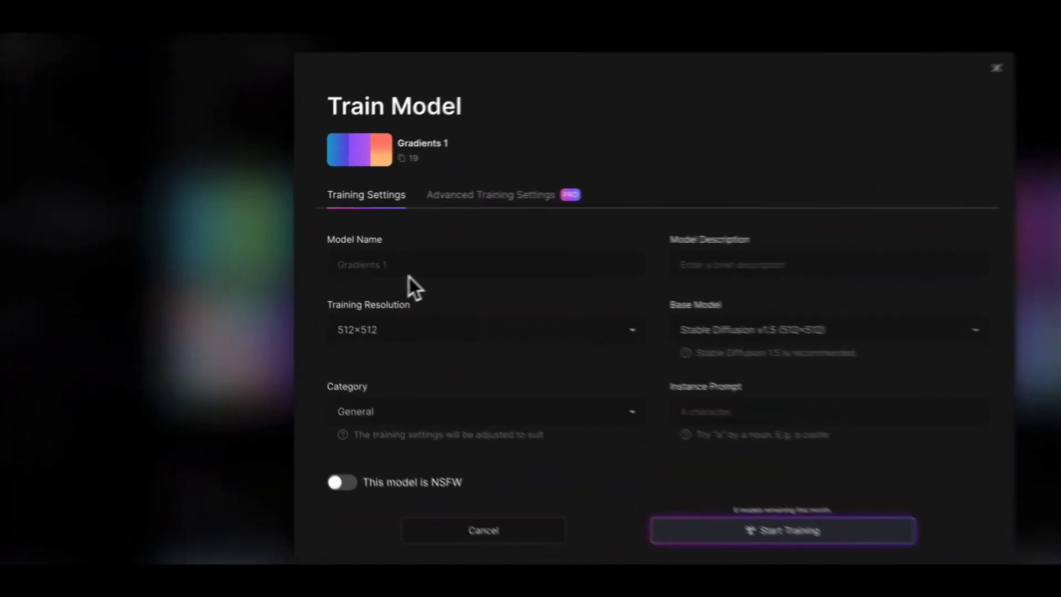
left_click(409, 272)
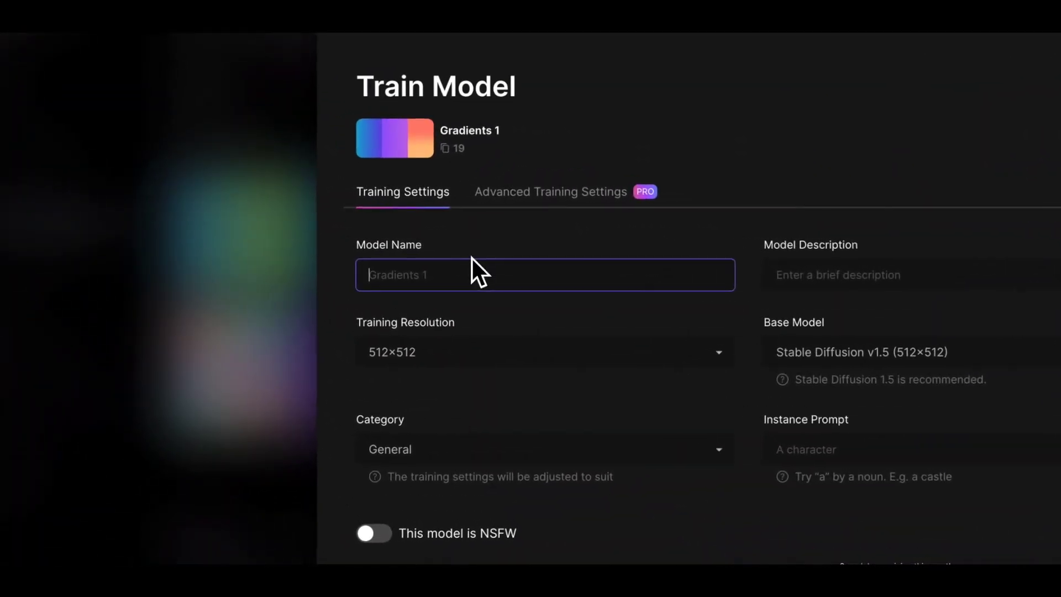
type("G")
type("radients")
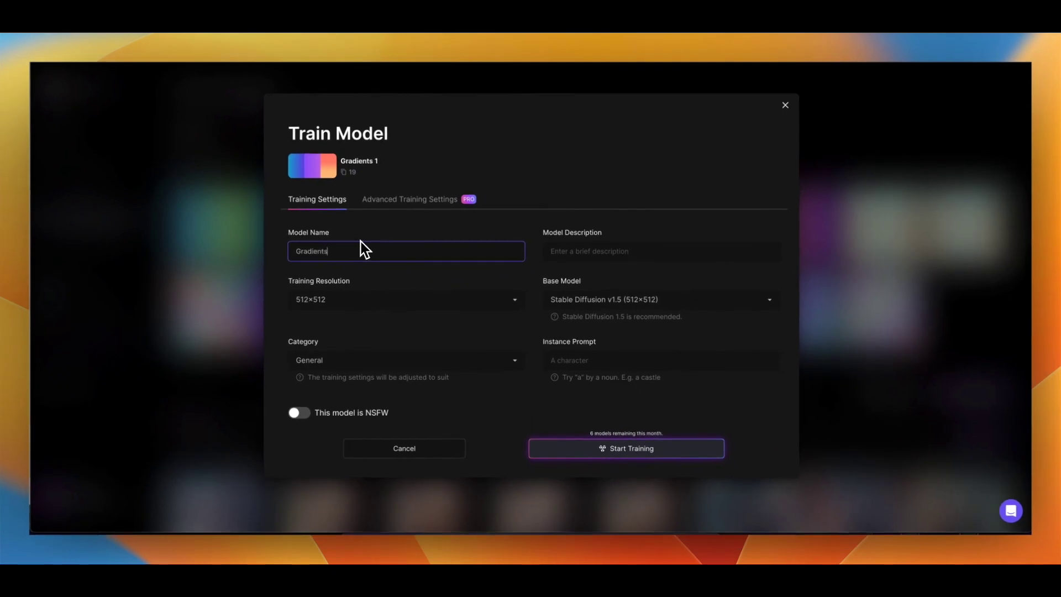
type(" 1")
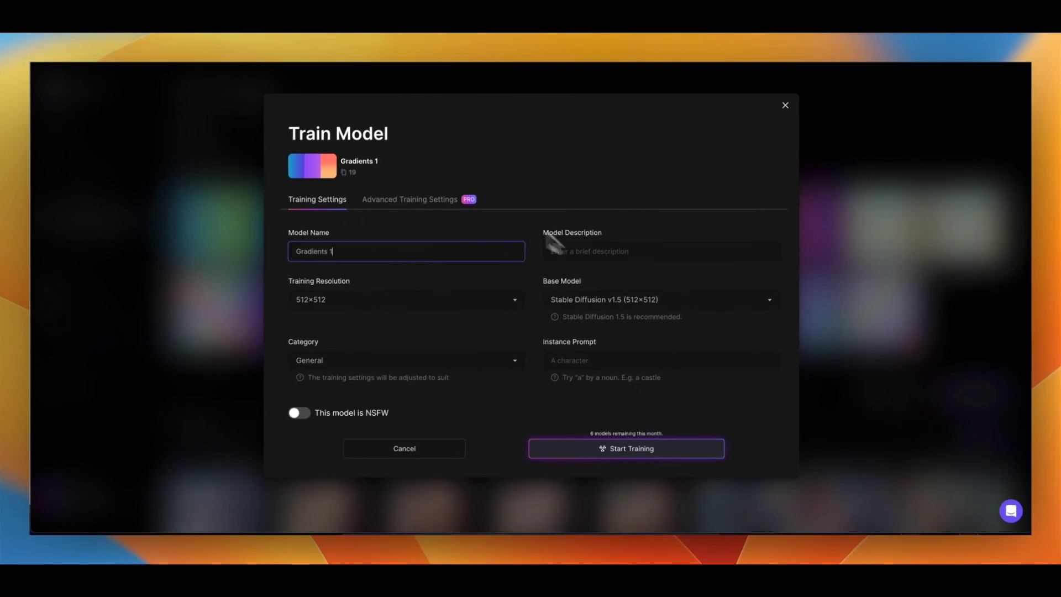
Set the model description to "First set of gradients (19)" and the instance prompt to "a gradient".
left_click(597, 253)
type("Fi")
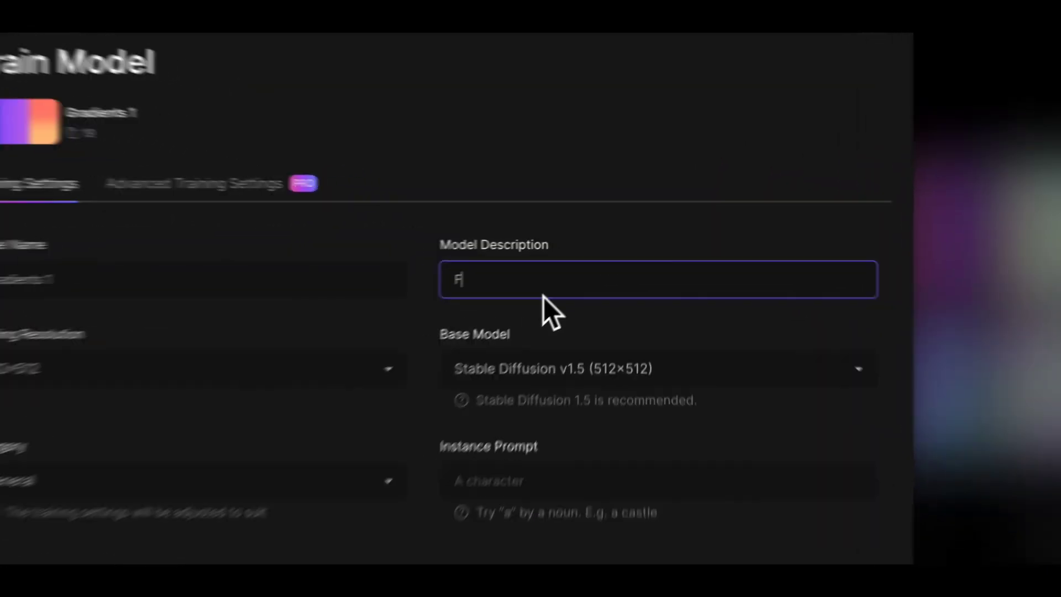
type("rst set of gradients (19")
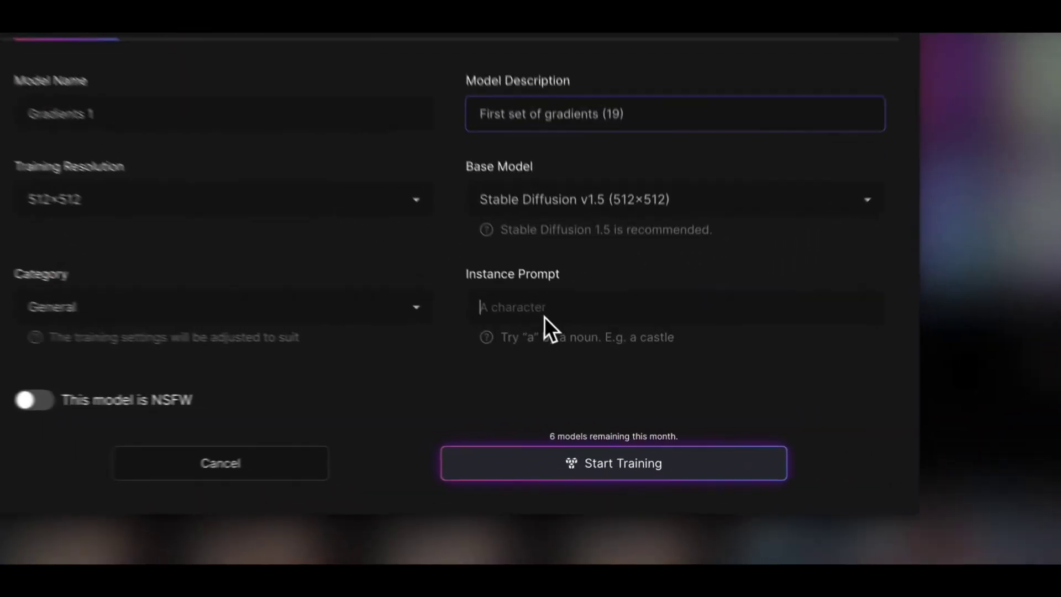
left_click(586, 362)
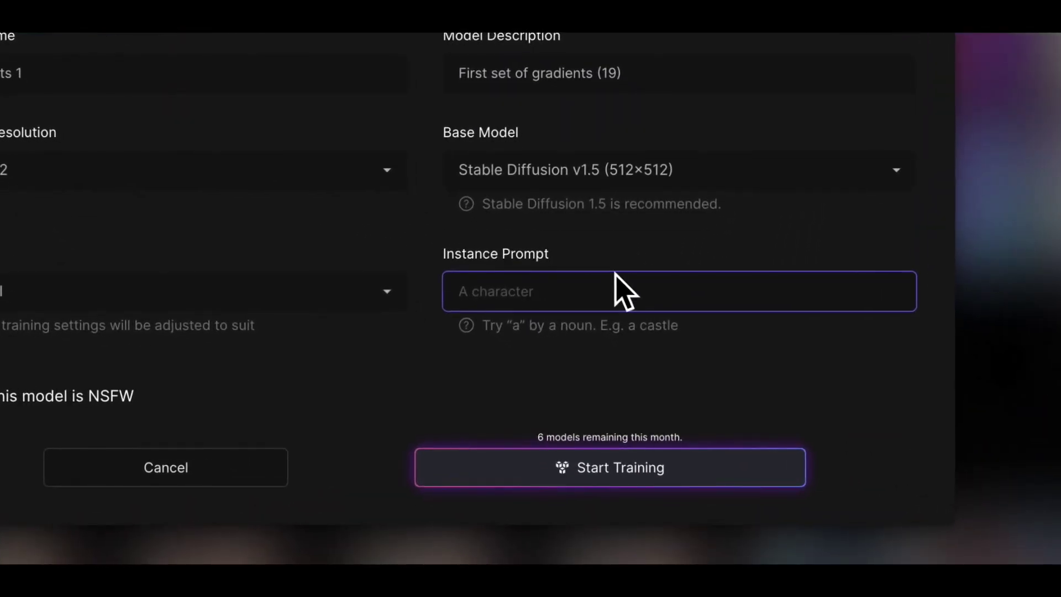
type("a gradient")
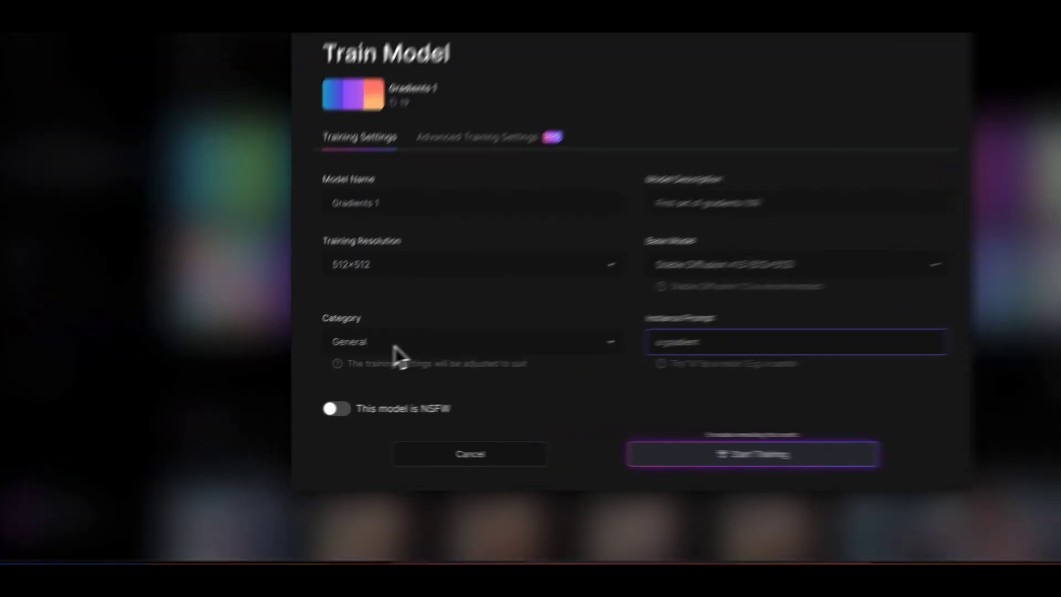
Set the model category to Textures and start the training.
left_click(359, 362)
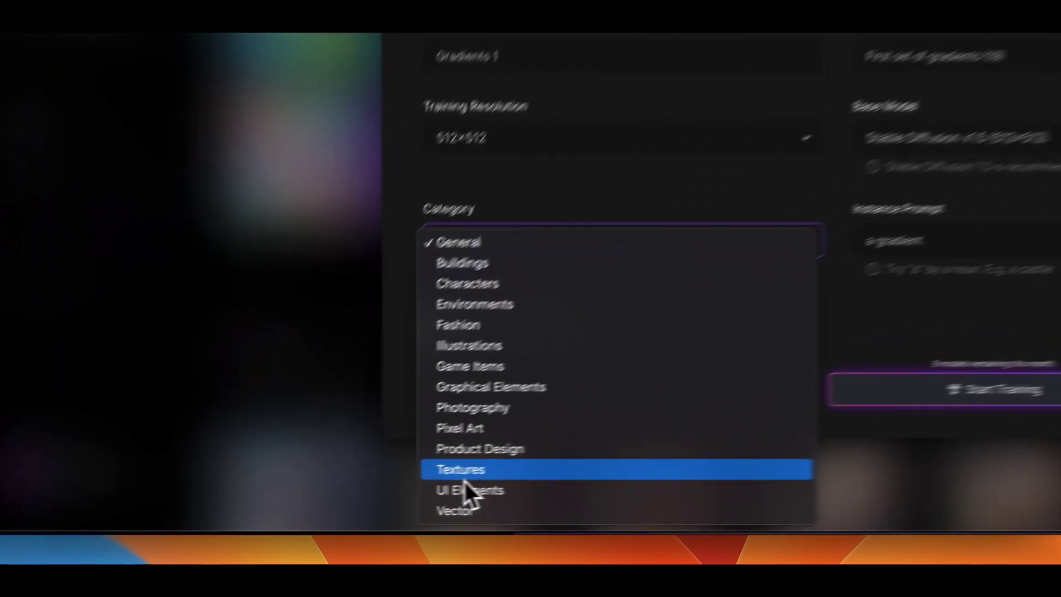
left_click(311, 496)
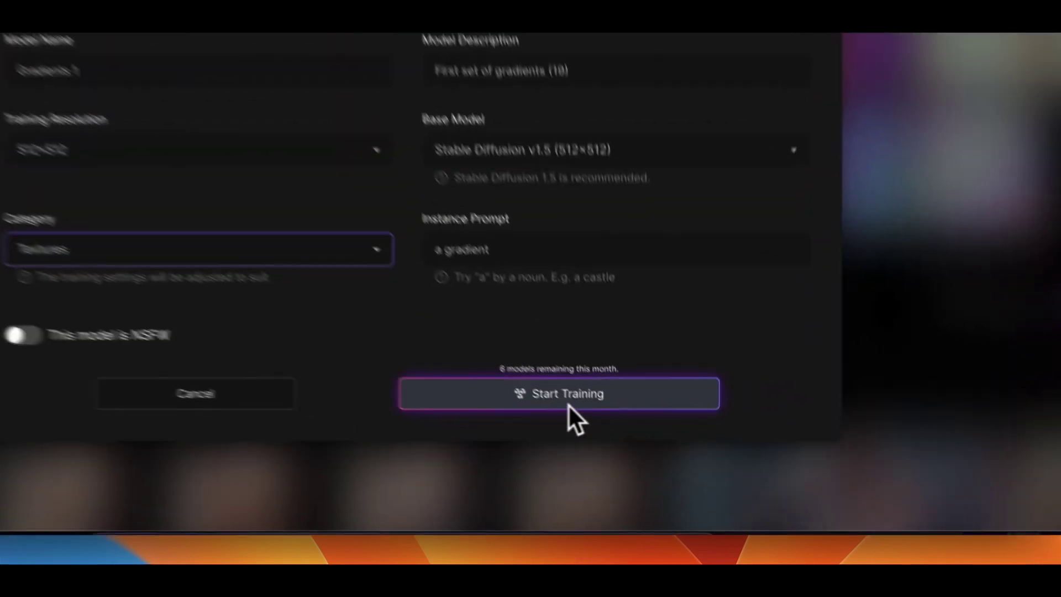
left_click(633, 450)
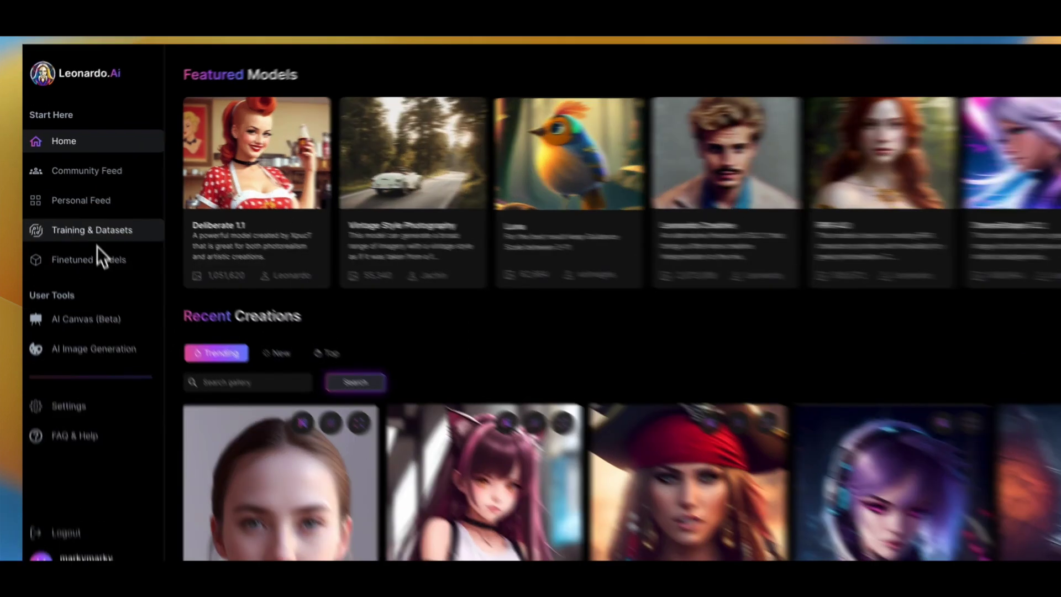
Check the training job status and open the finetuned Gradients 1 model for image generation.
left_click(83, 218)
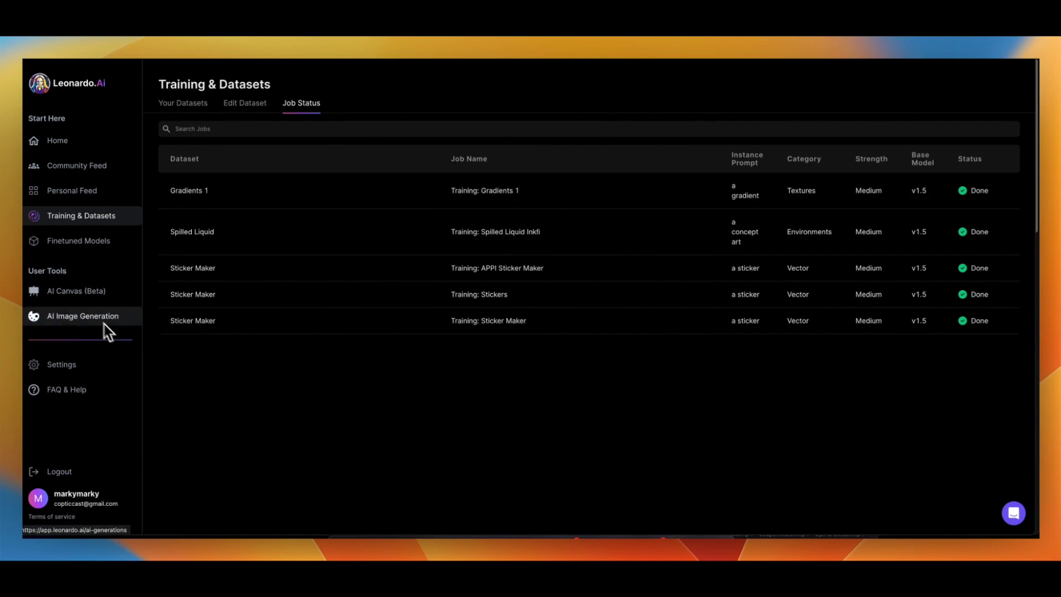
left_click(102, 243)
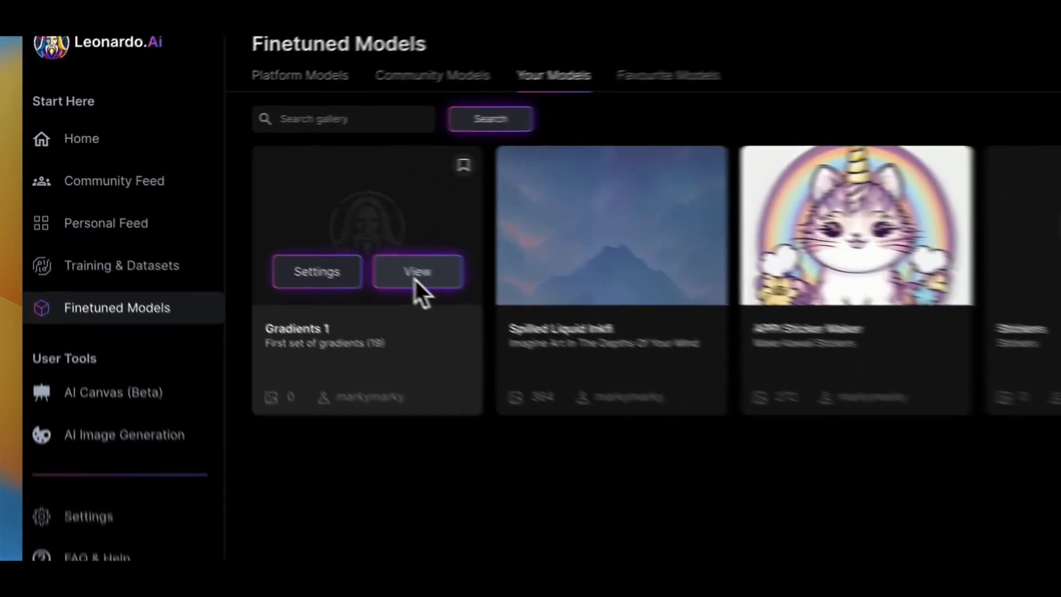
left_click(255, 224)
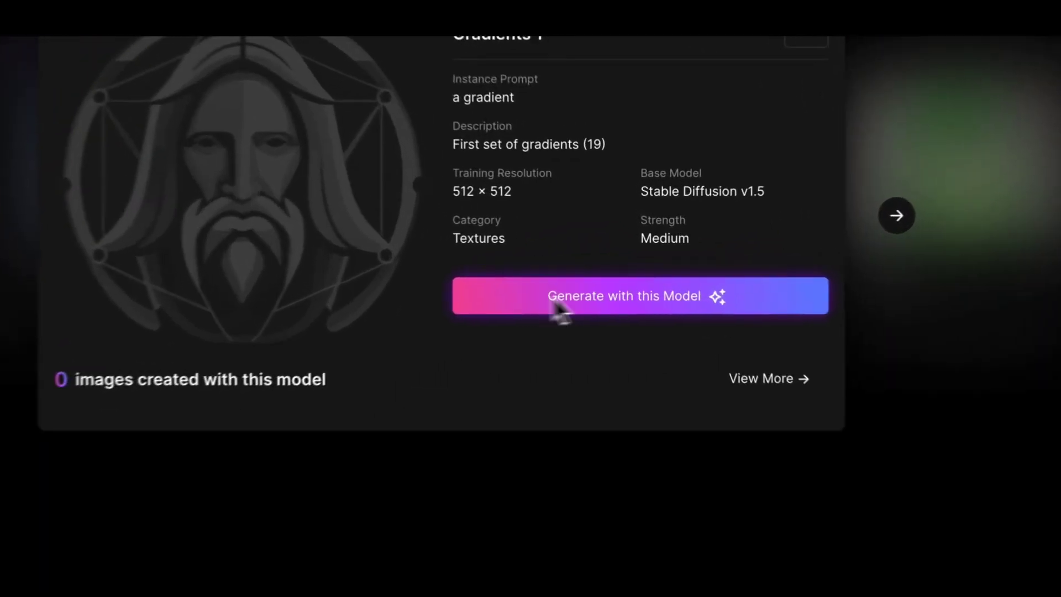
left_click(590, 270)
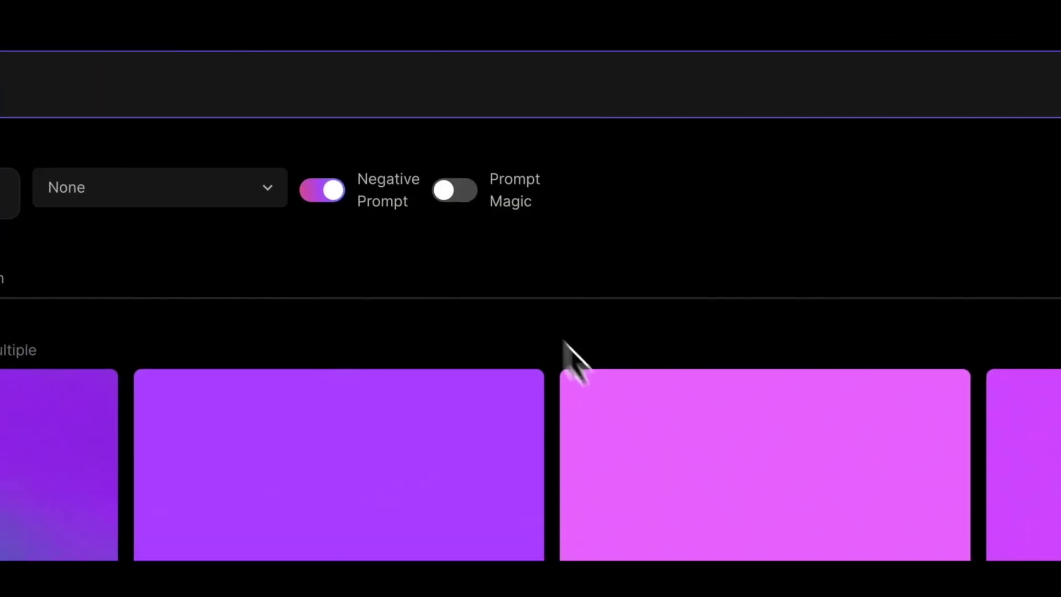
Examine the images generated with Gradients 1 for the rainbow colored, purple blue, and light purple to dark blue gradient prompts.
scroll(522, 374, "down", 12)
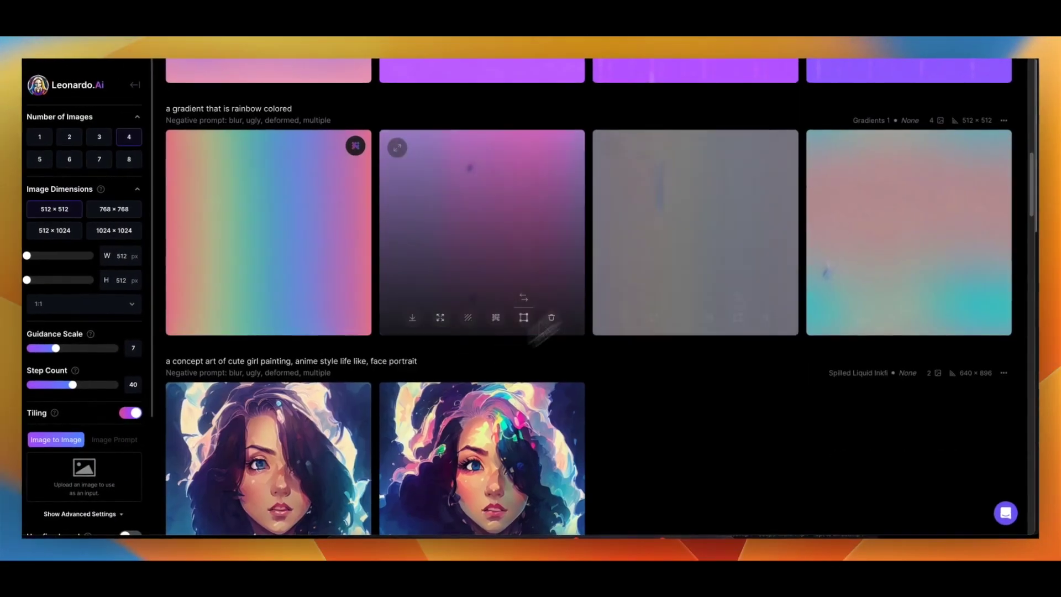
scroll(538, 334, "up", 3)
scroll(533, 343, "down", 6)
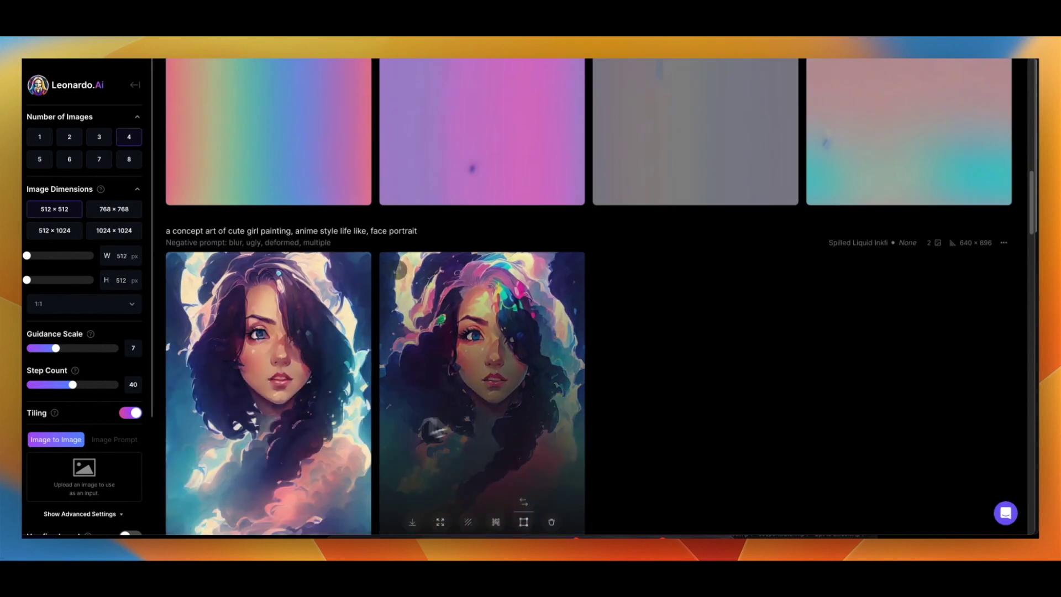
scroll(433, 414, "up", 5)
left_click(324, 396)
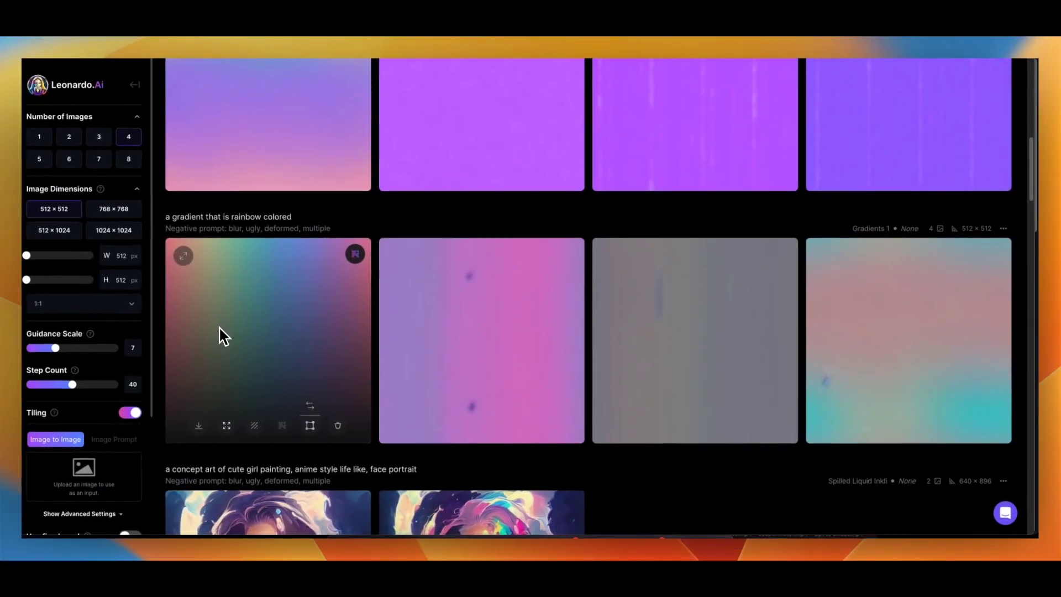
scroll(381, 419, "up", 1)
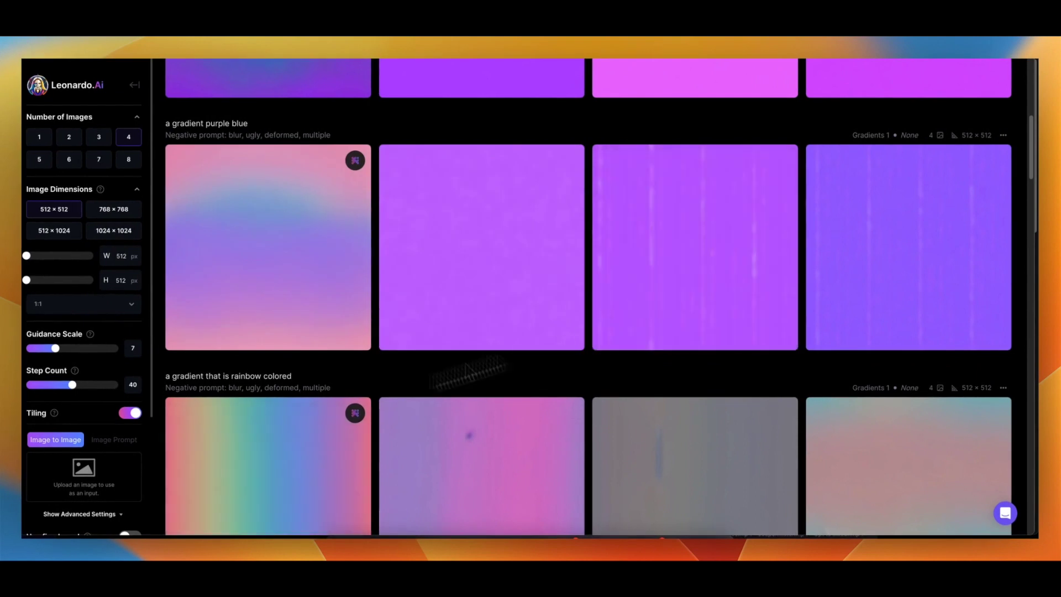
scroll(212, 438, "down", 3)
scroll(211, 367, "up", 5)
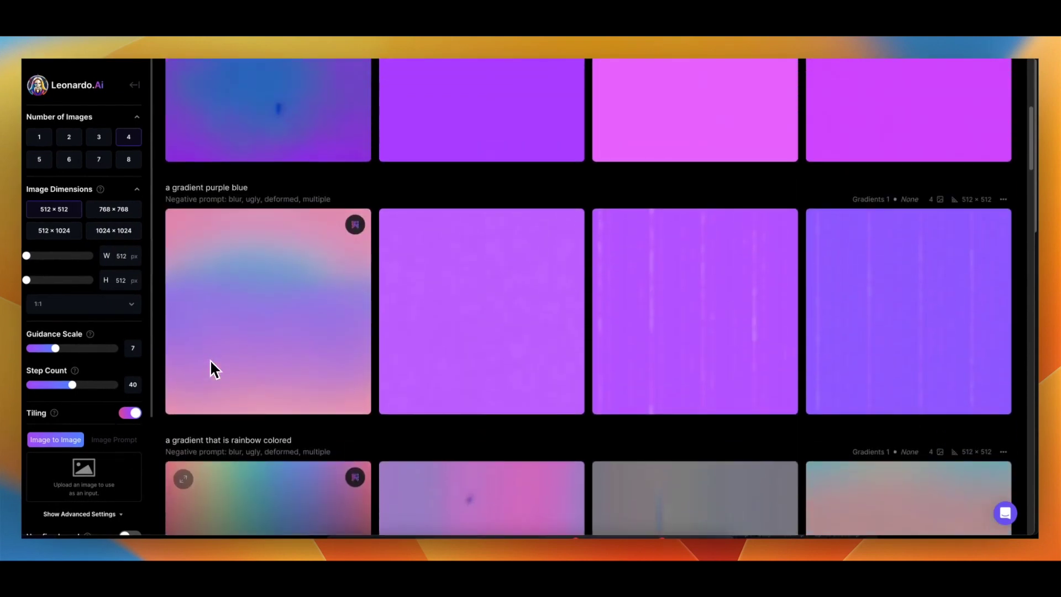
scroll(212, 367, "down", 2)
scroll(213, 391, "up", 5)
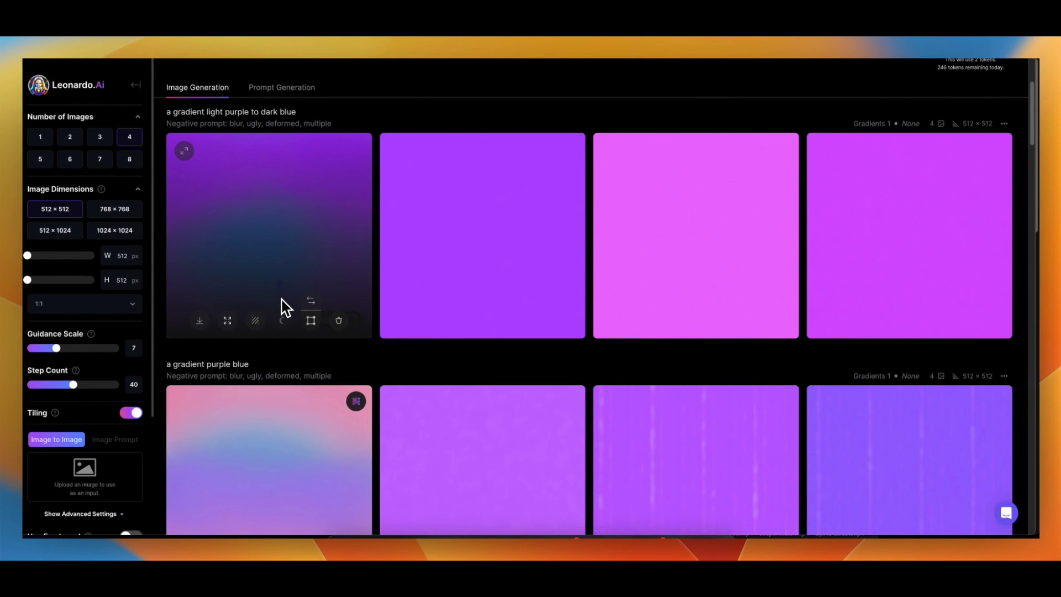
scroll(286, 308, "down", 10)
scroll(290, 309, "up", 5)
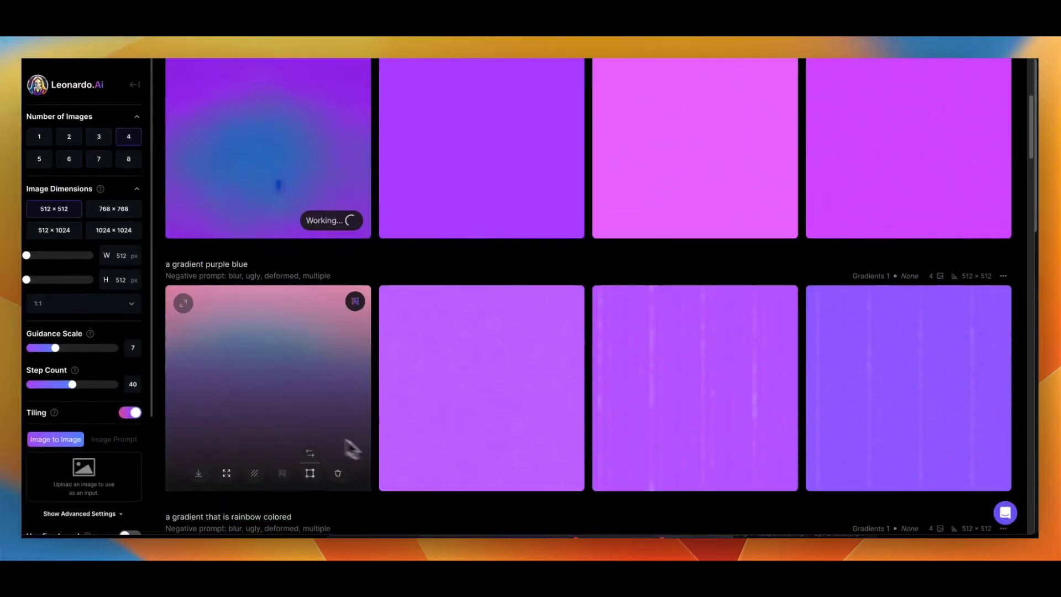
scroll(309, 441, "down", 3)
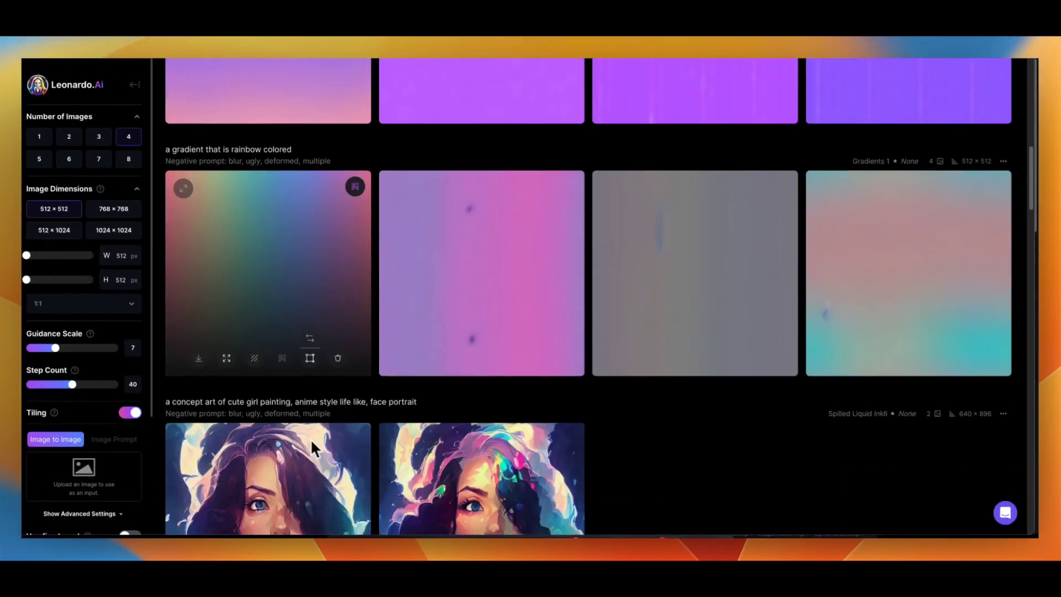
Change the prompt to "a gradient yellow to orange gradient" and generate four images with Gradients 1.
scroll(313, 440, "up", 10)
scroll(275, 364, "up", 2)
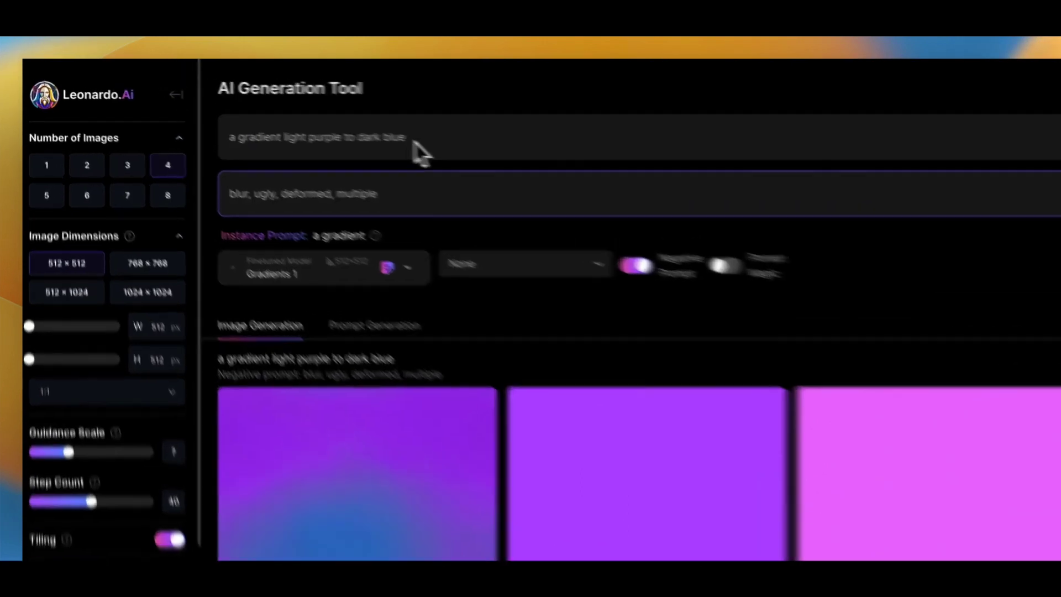
left_click_drag(303, 116, 235, 119)
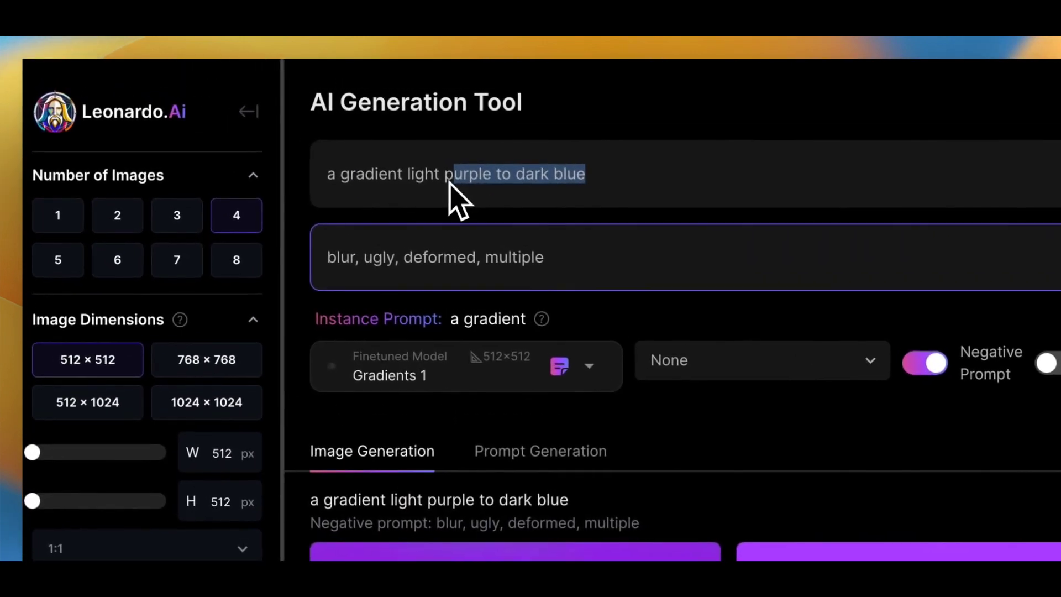
key("BackSpace")
key("BackSpace")
key("BackSpace")
key("BackSpace")
key("BackSpace")
key("BackSpace")
key("BackSpace")
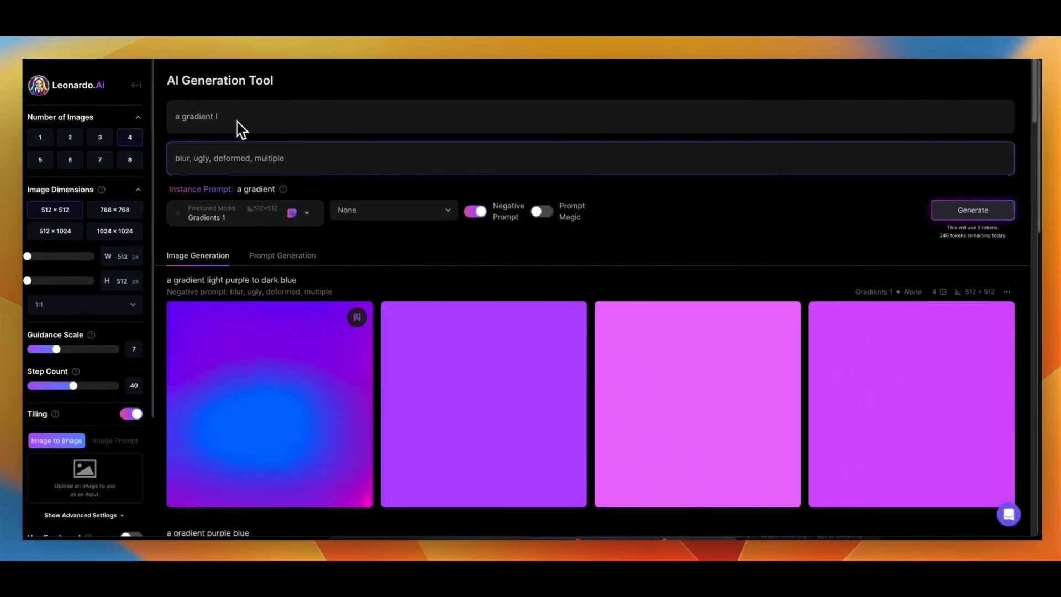
type("yellow to or")
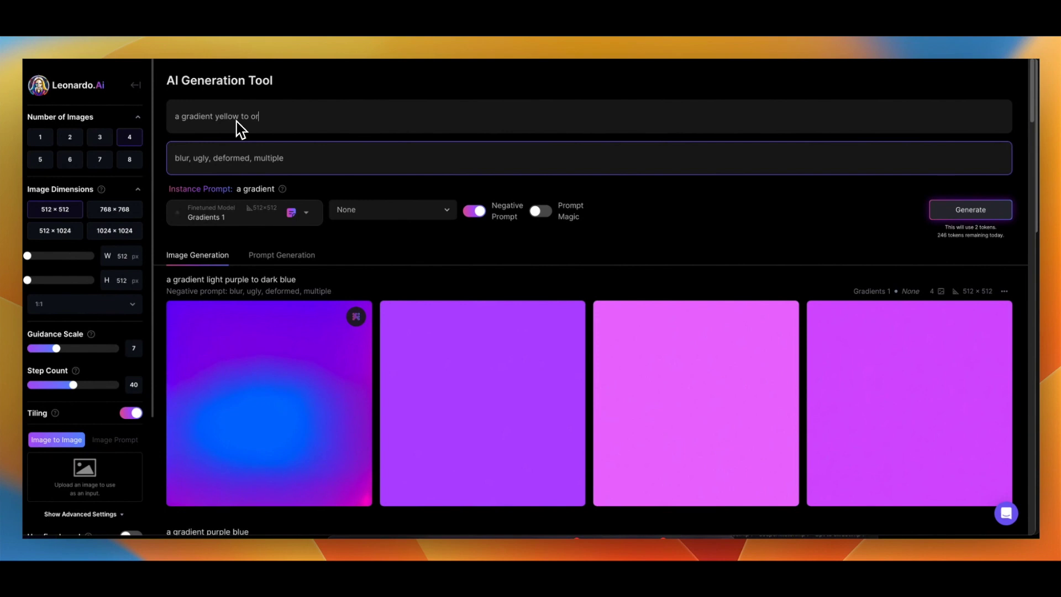
type("ange gradient")
scroll(260, 331, "down", 2)
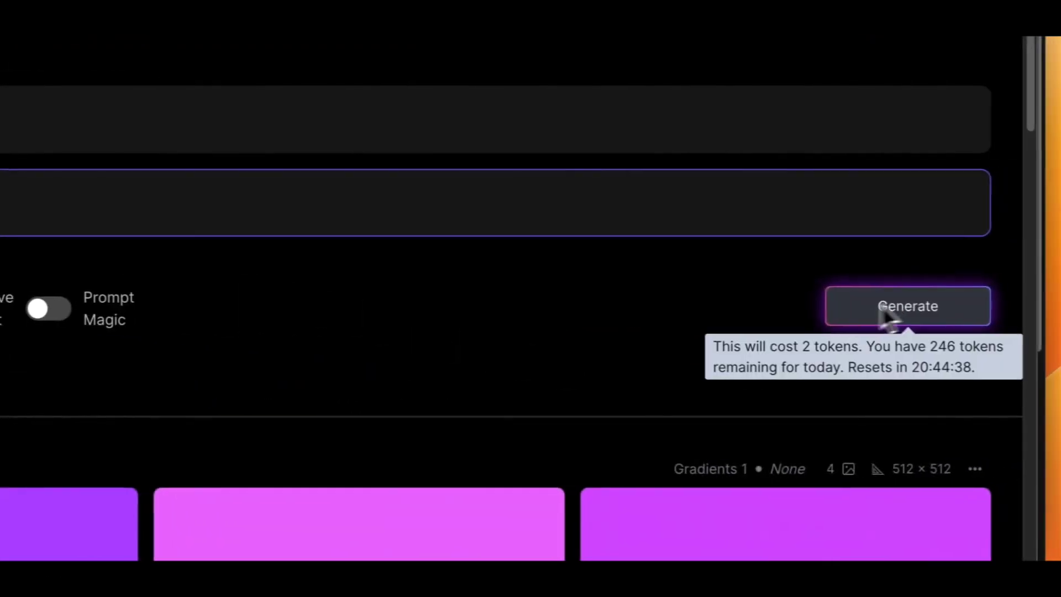
left_click(892, 310)
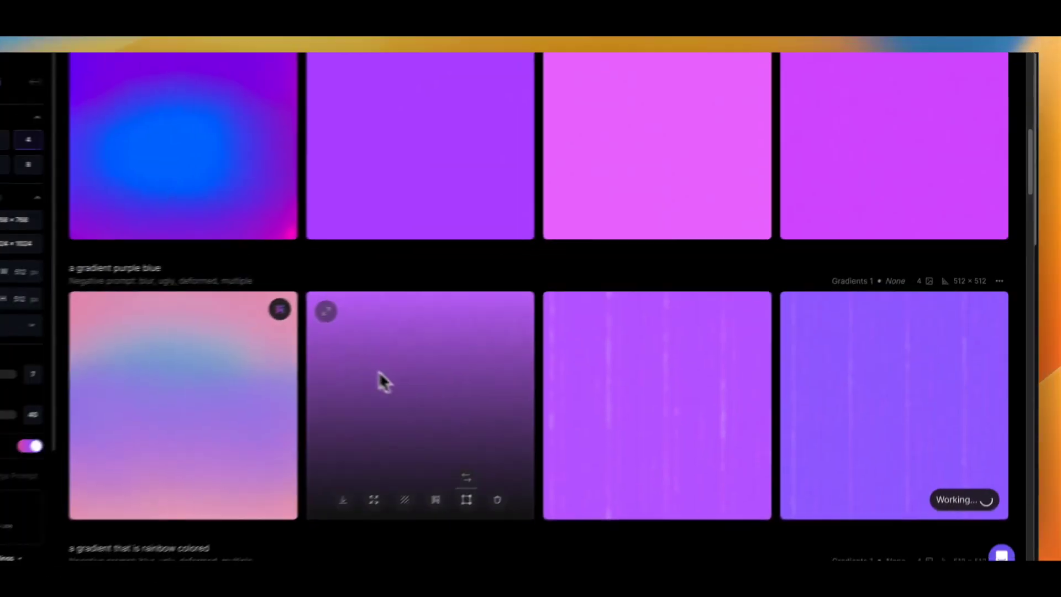
View the upscaled version of the fourth purple blue gradient image.
scroll(379, 372, "down", 4)
scroll(500, 347, "up", 5)
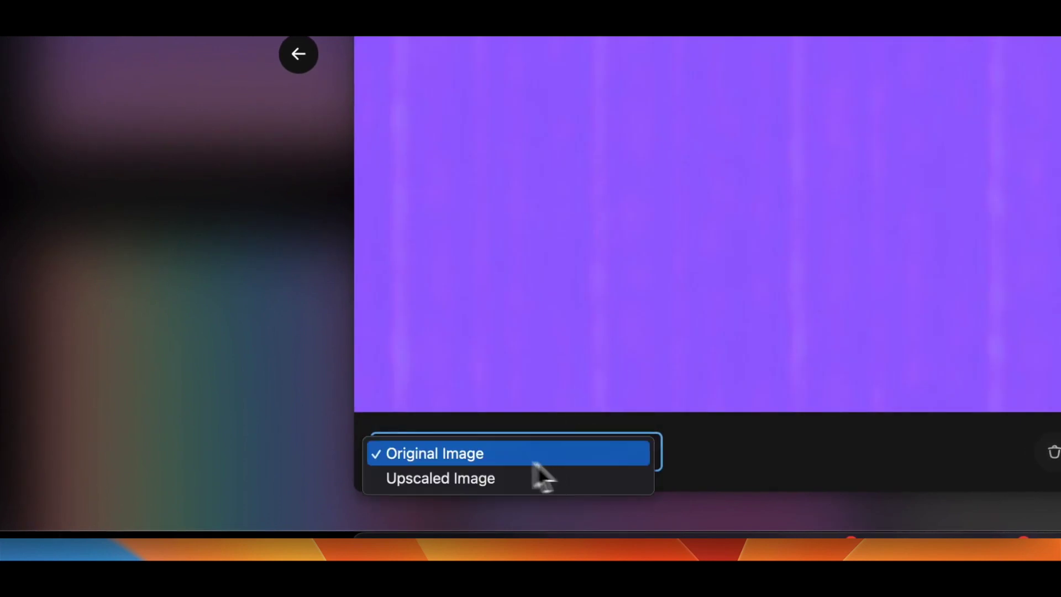
left_click(480, 478)
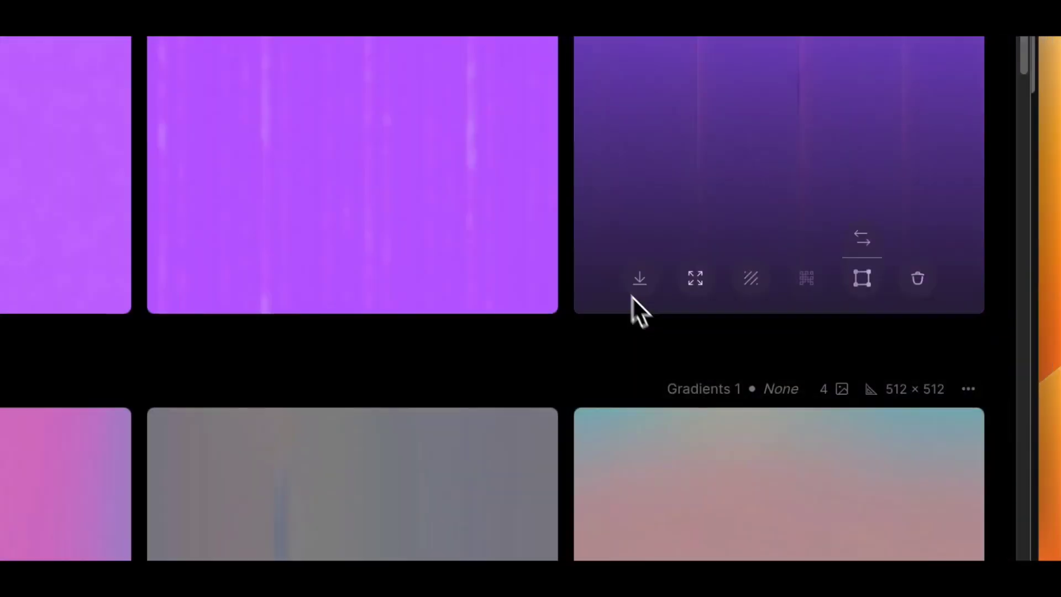
scroll(449, 159, "up", 5)
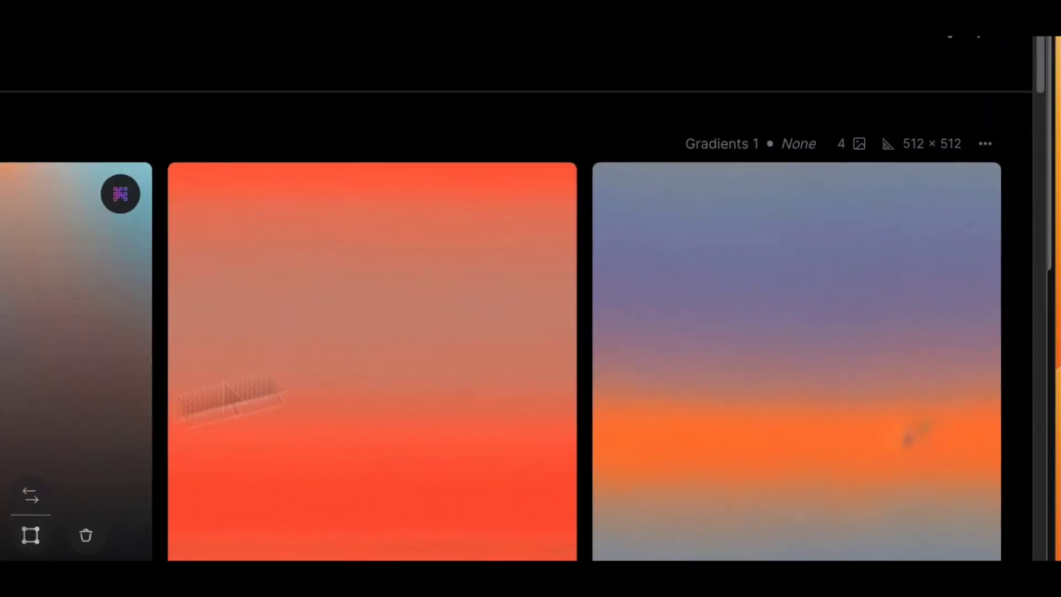
Upscale the third and fourth images generated for the yellow to orange gradient prompt.
scroll(562, 481, "down", 10)
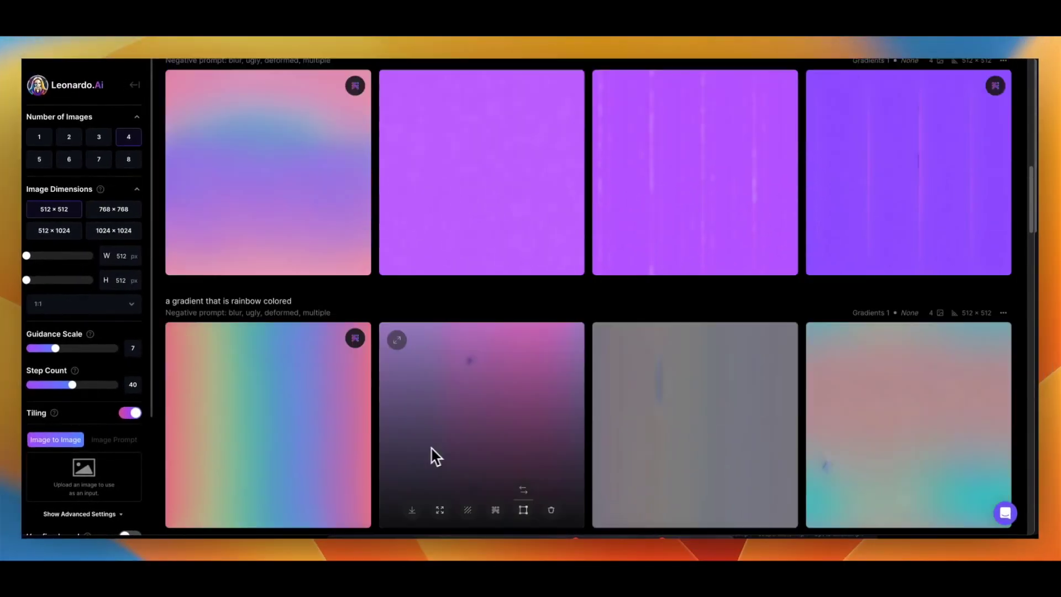
scroll(428, 445, "down", 2)
scroll(424, 442, "up", 4)
left_click(315, 299)
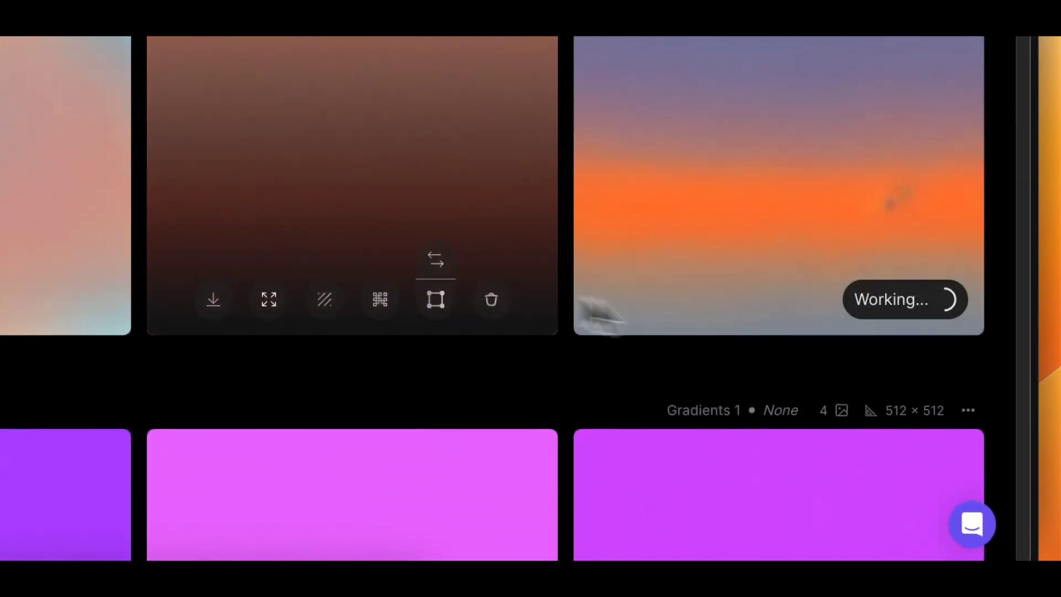
left_click(515, 303)
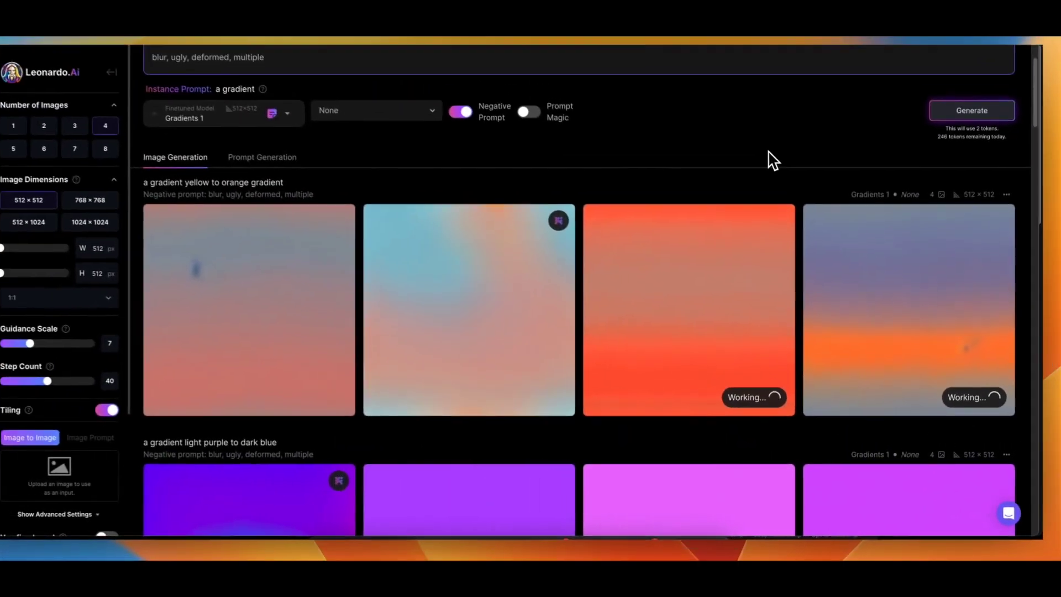
Examine the yellow to orange, light purple to dark blue and purple blue gradient results for color and quality.
scroll(729, 55, "down", 6)
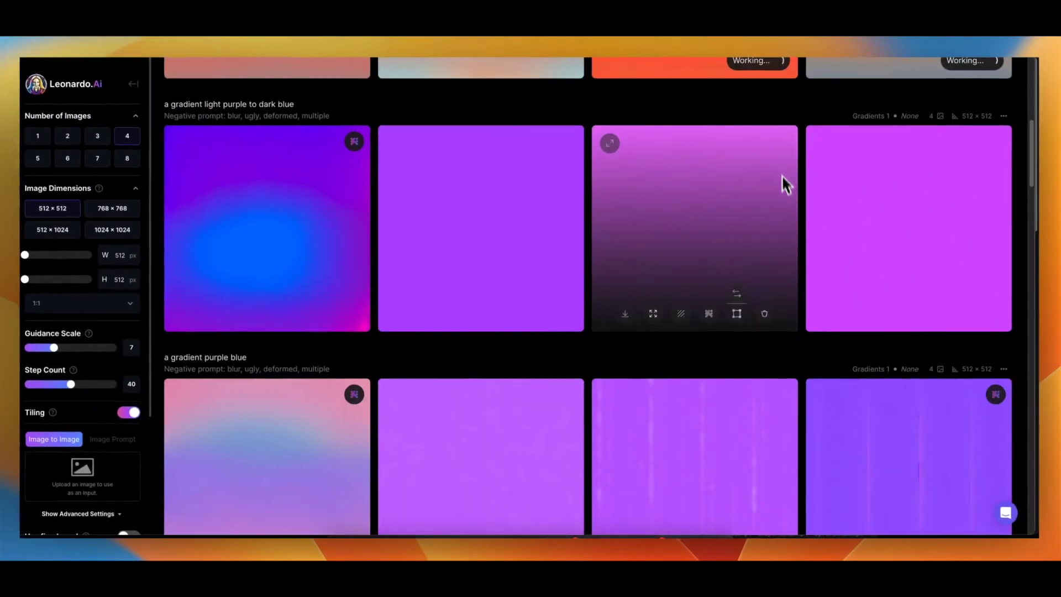
scroll(491, 409, "down", 2)
scroll(589, 425, "down", 5)
scroll(521, 445, "up", 2)
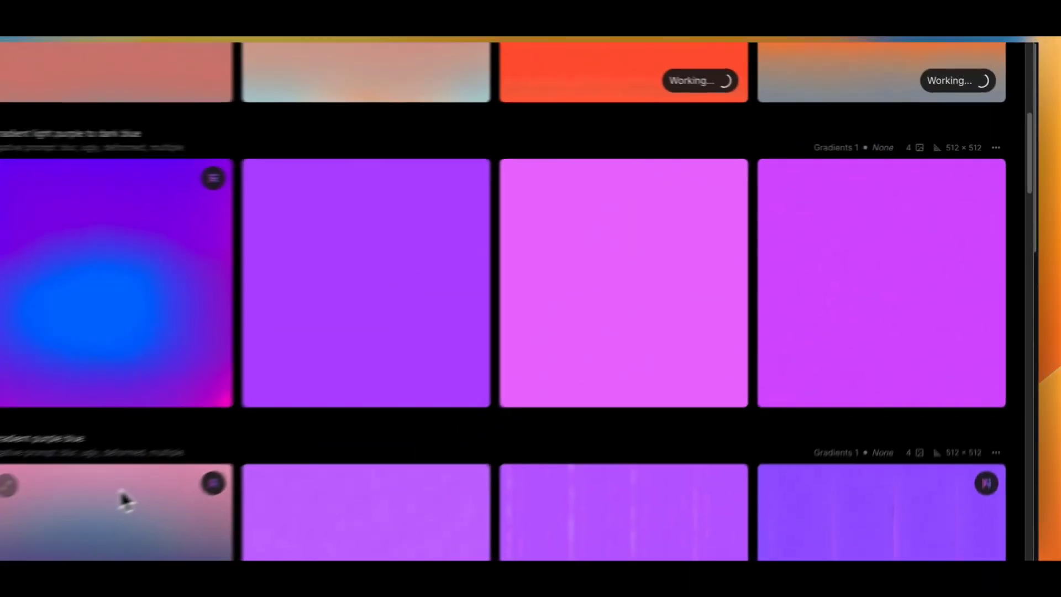
scroll(124, 500, "up", 5)
scroll(124, 500, "down", 4)
scroll(247, 548, "up", 1)
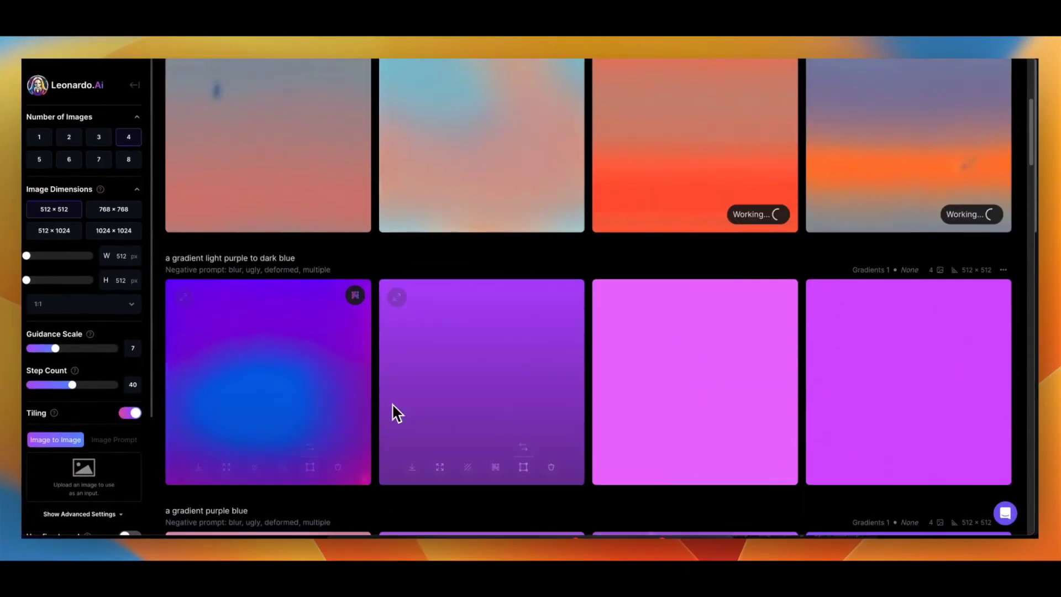
scroll(553, 375, "up", 3)
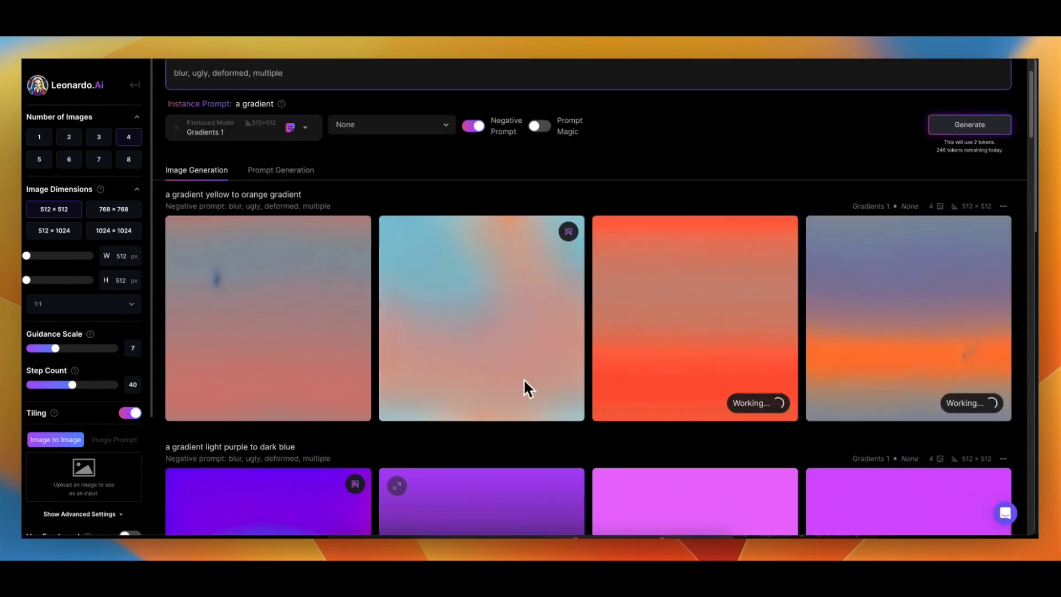
scroll(401, 395, "down", 1)
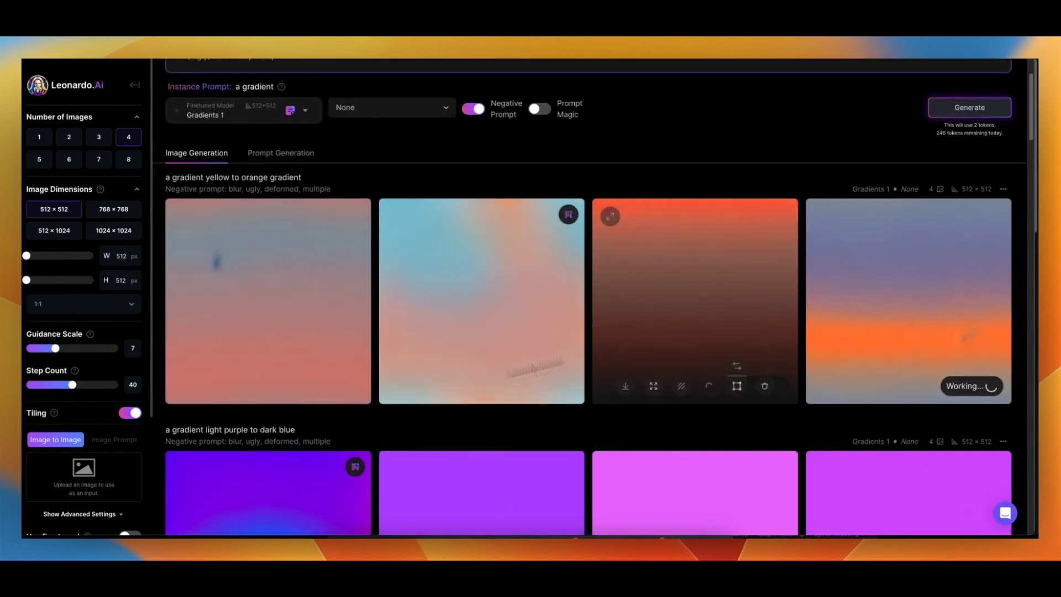
scroll(443, 441, "down", 7)
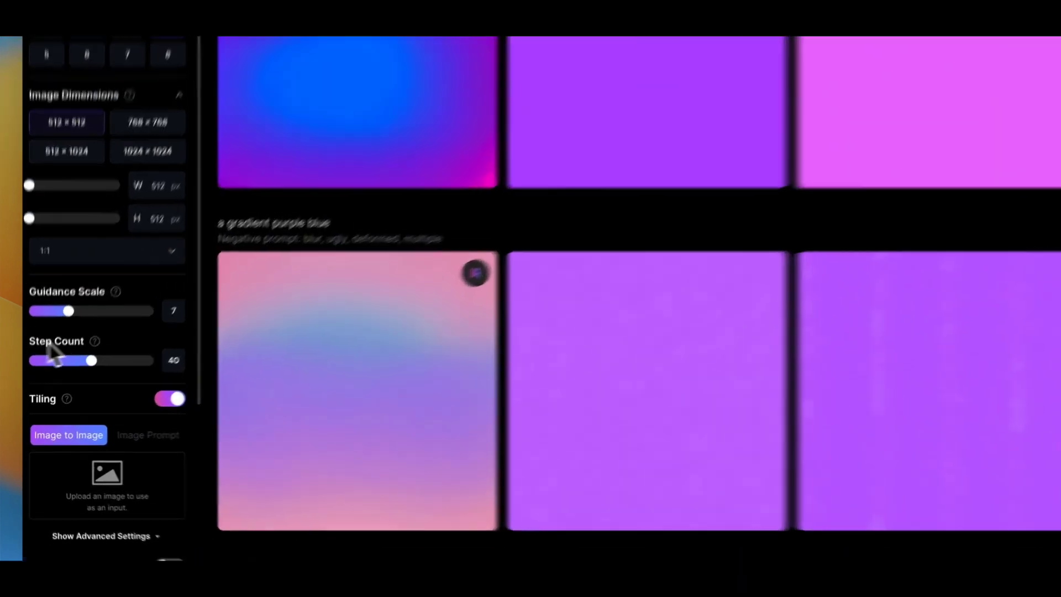
Set the step count to 60 and the guidance scale to 10.
left_click_drag(31, 371, 64, 373)
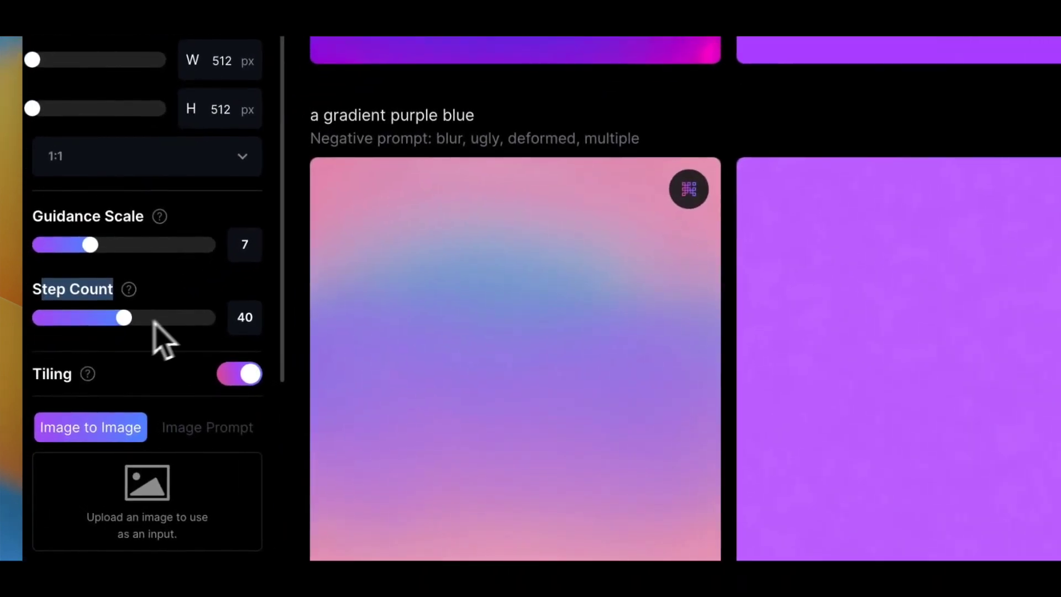
left_click_drag(124, 317, 216, 317)
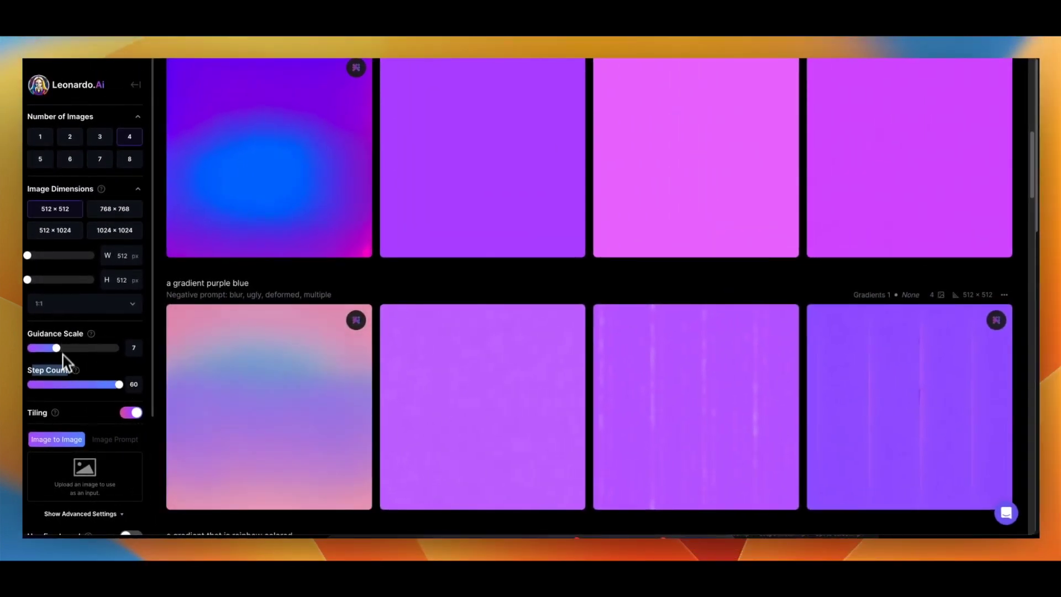
left_click_drag(56, 348, 53, 349)
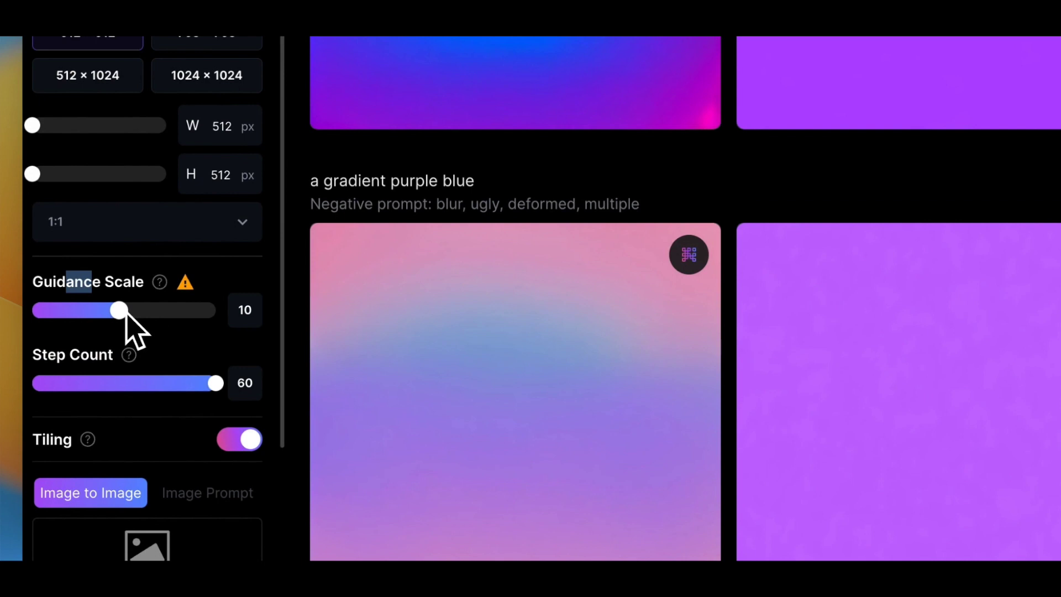
Check the yellow to orange prompt and view its fourth generated image enlarged.
scroll(515, 299, "up", 10)
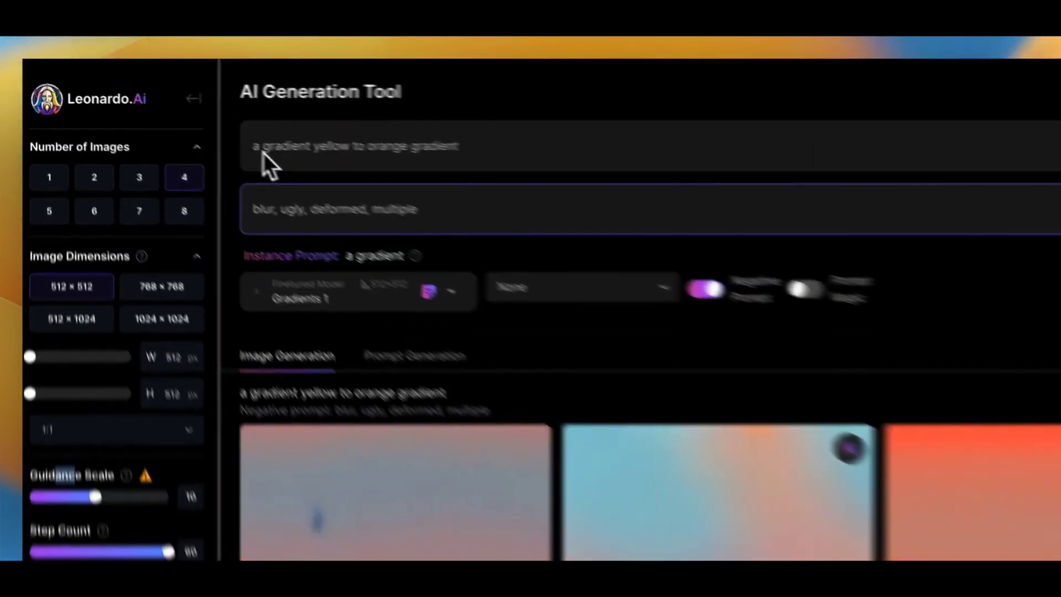
left_click_drag(206, 78, 250, 78)
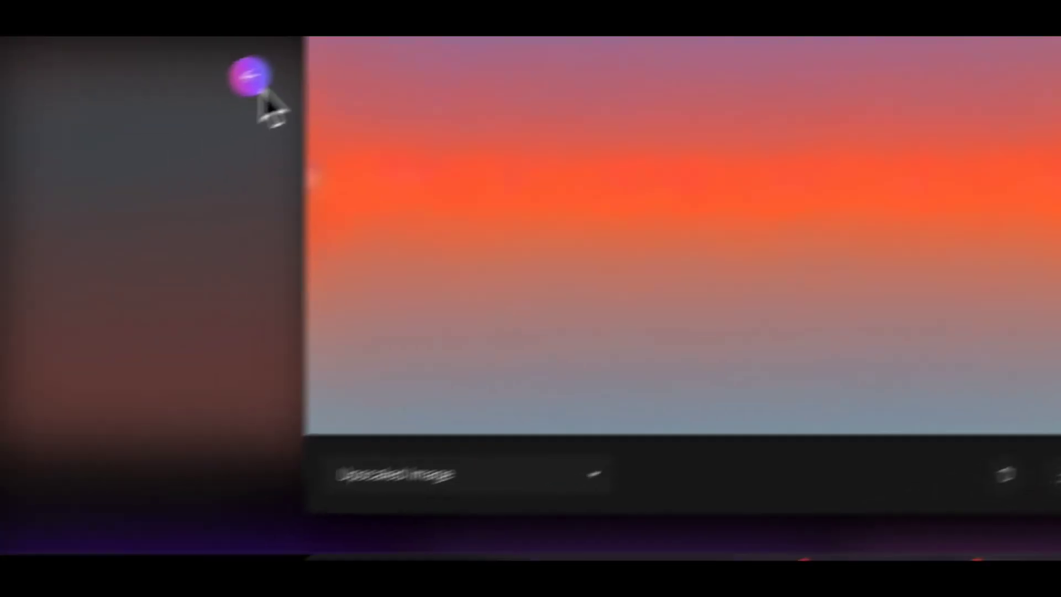
left_click(564, 453)
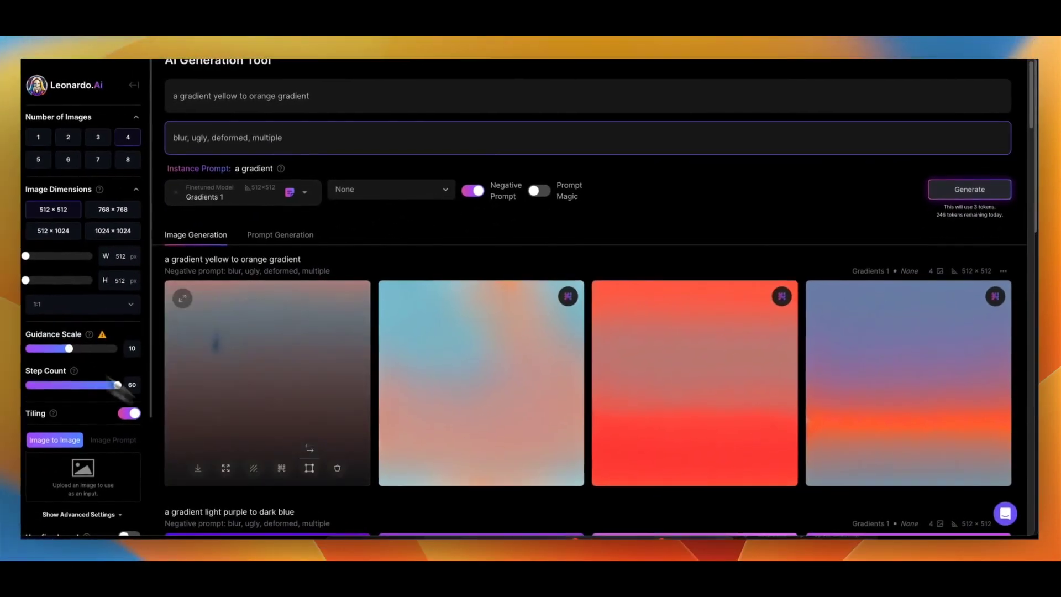
Generate four more images from the yellow to orange prompt and look over the earlier gradient results.
scroll(66, 424, "down", 5)
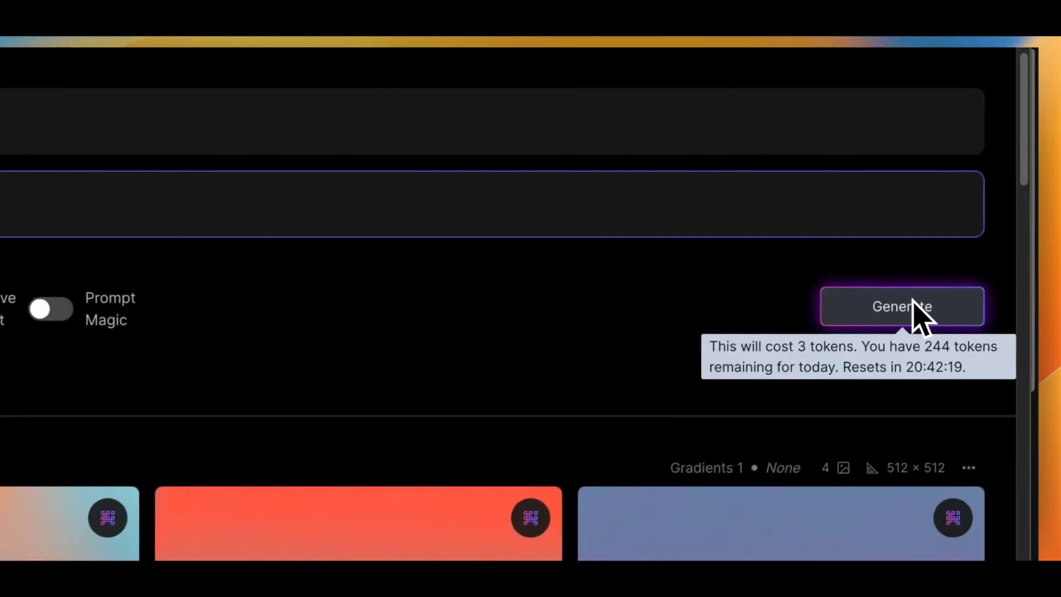
left_click(974, 187)
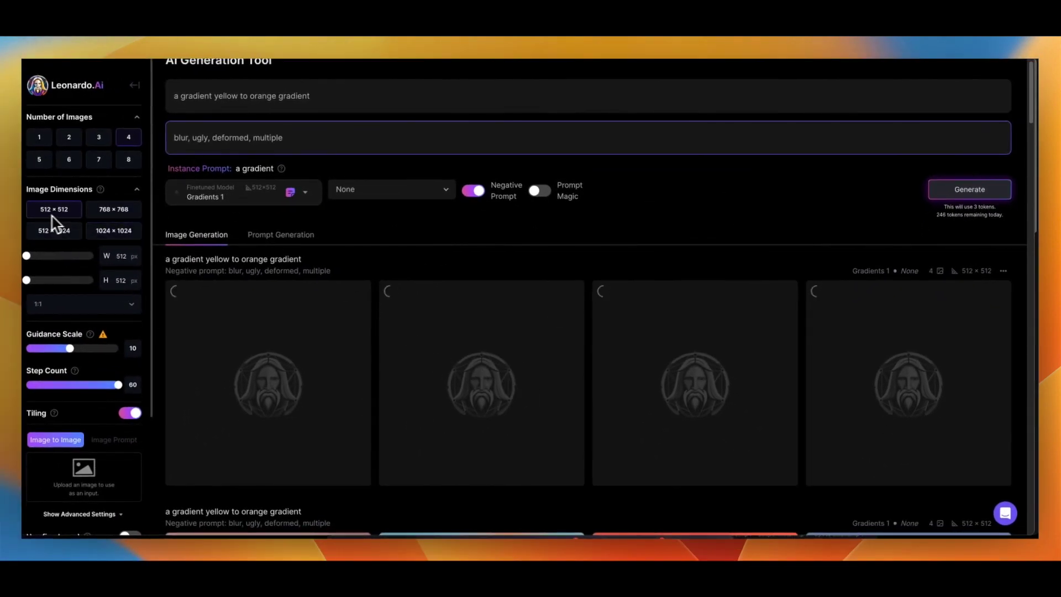
scroll(414, 396, "down", 10)
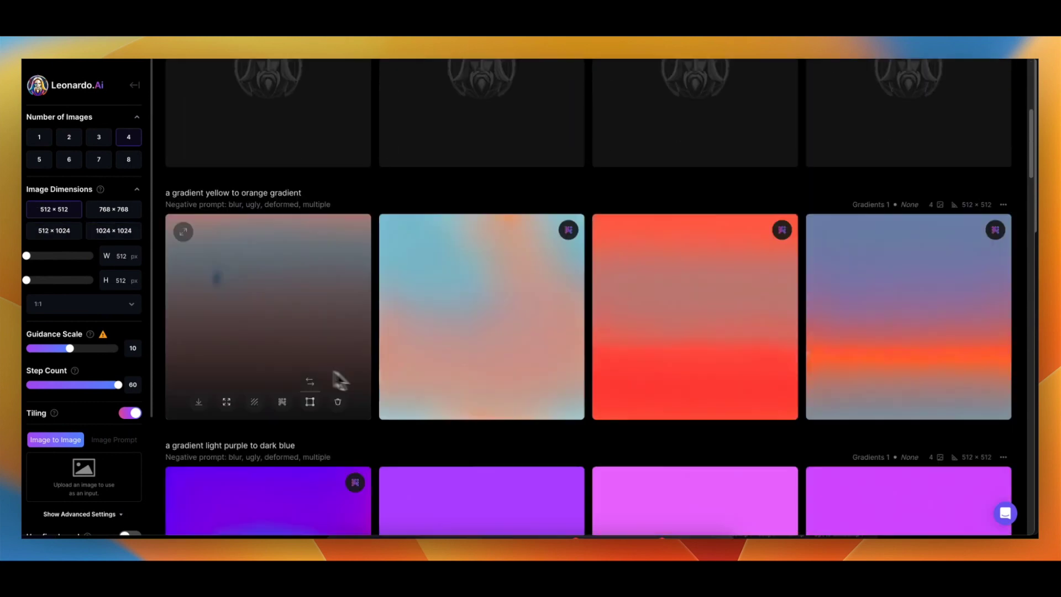
scroll(420, 282, "down", 5)
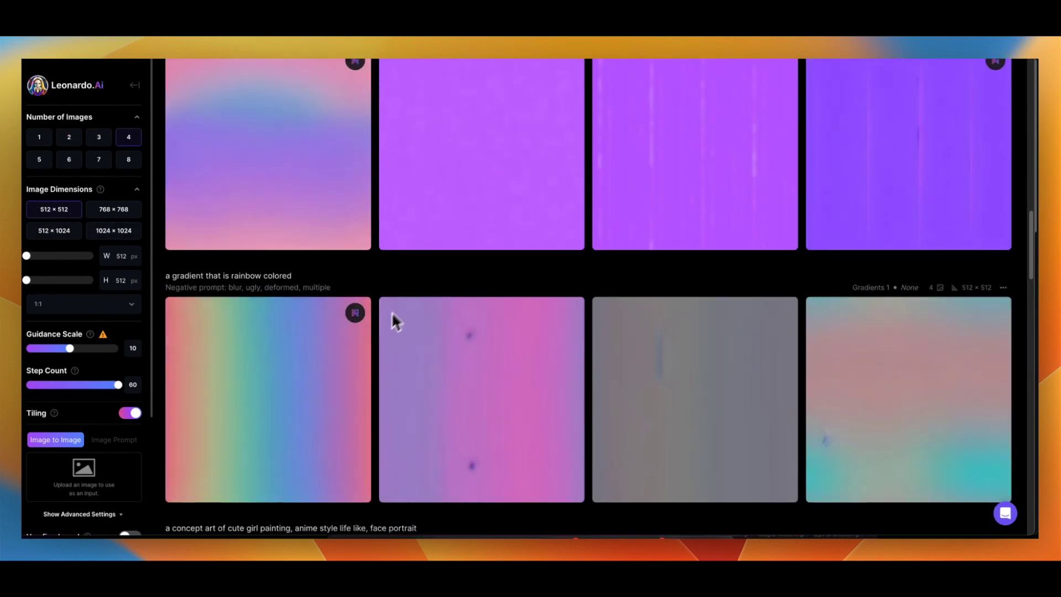
scroll(365, 298, "up", 15)
scroll(352, 299, "up", 4)
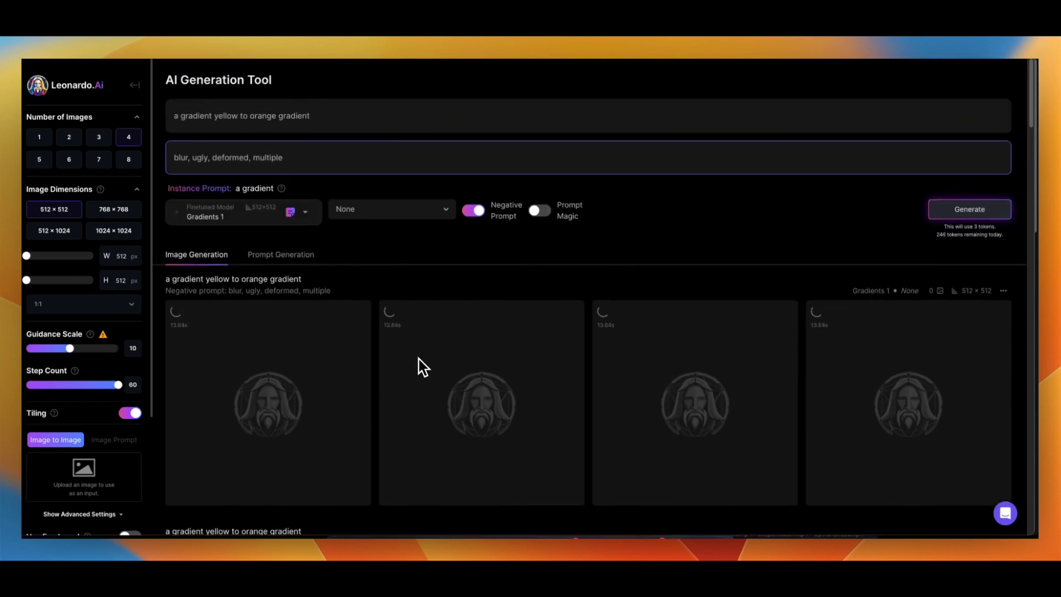
Upscale images from the newly generated yellow to orange gradient batch.
scroll(418, 359, "down", 2)
scroll(256, 205, "up", 1)
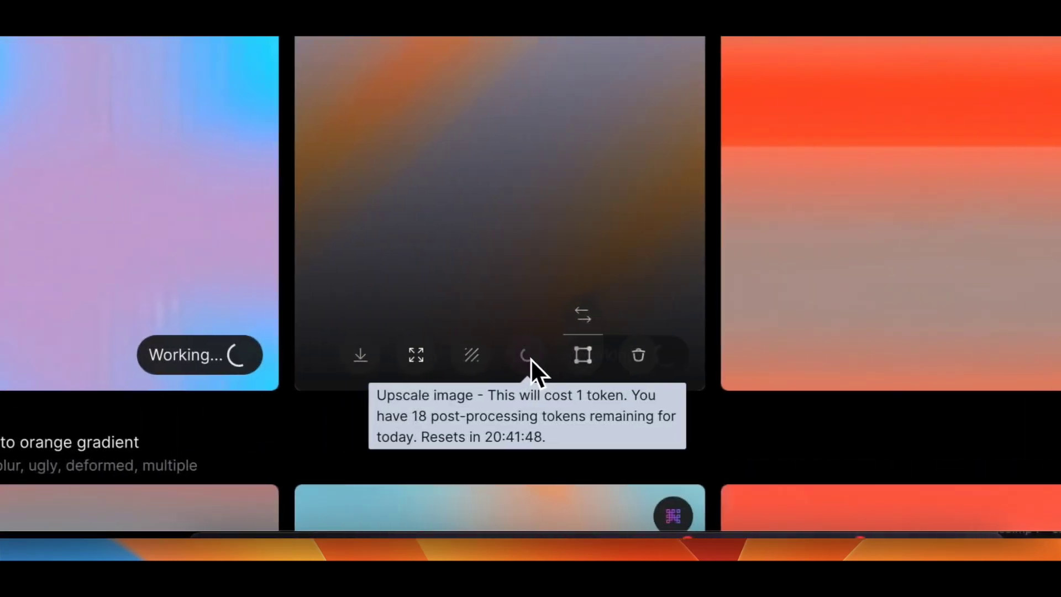
left_click(287, 354)
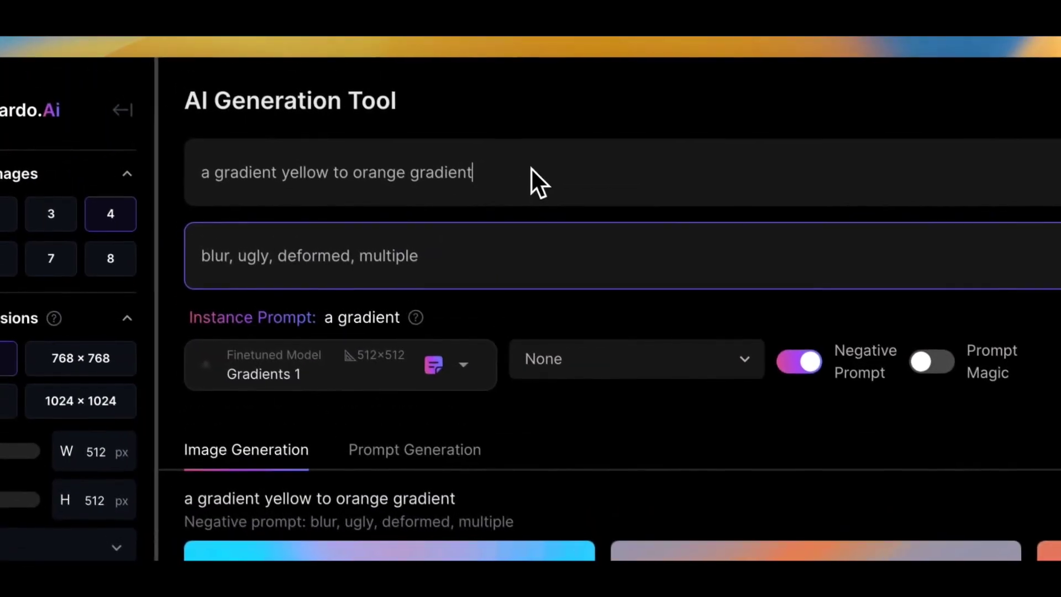
Remove the trailing "gradient" from the prompt, add "bright" before yellow and a qualifier before orange, and generate new images.
key("BackSpace")
key("BackSpace")
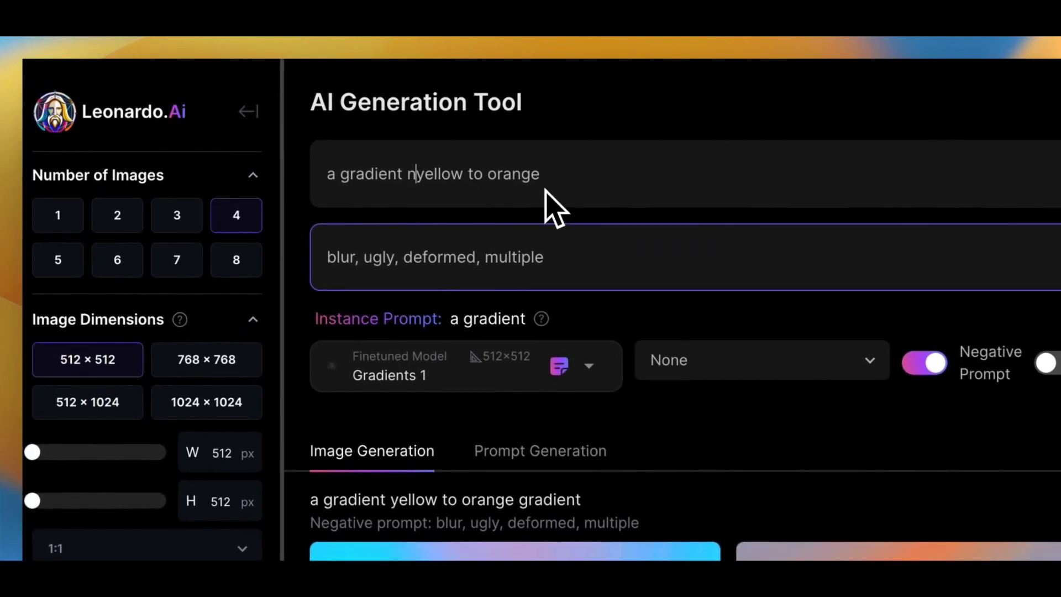
type("right ")
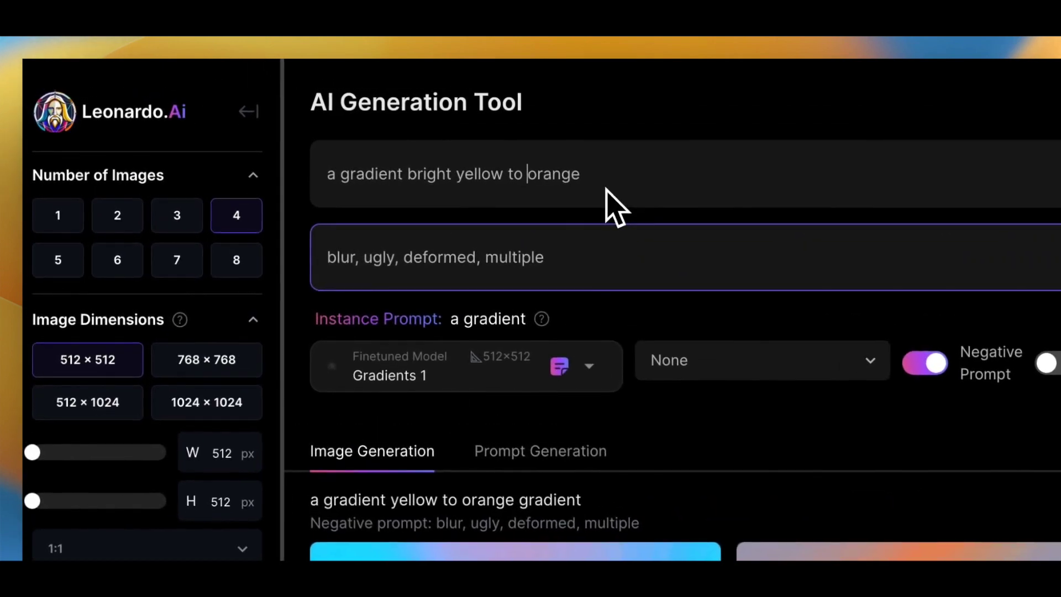
type("can")
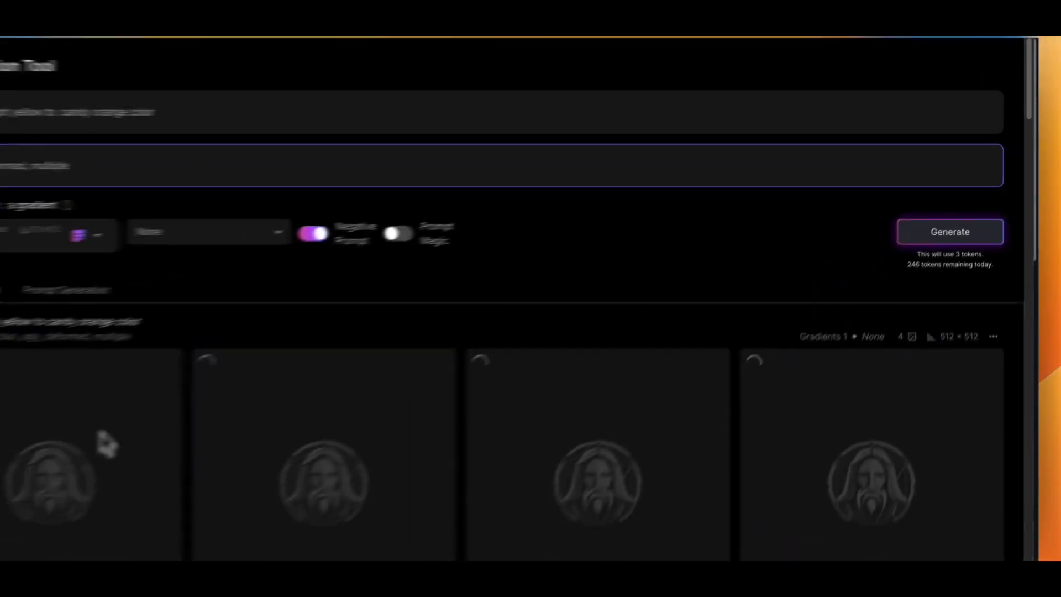
Upscale the first, second and fourth images of the bright yellow to candy orange batch.
scroll(265, 391, "down", 4)
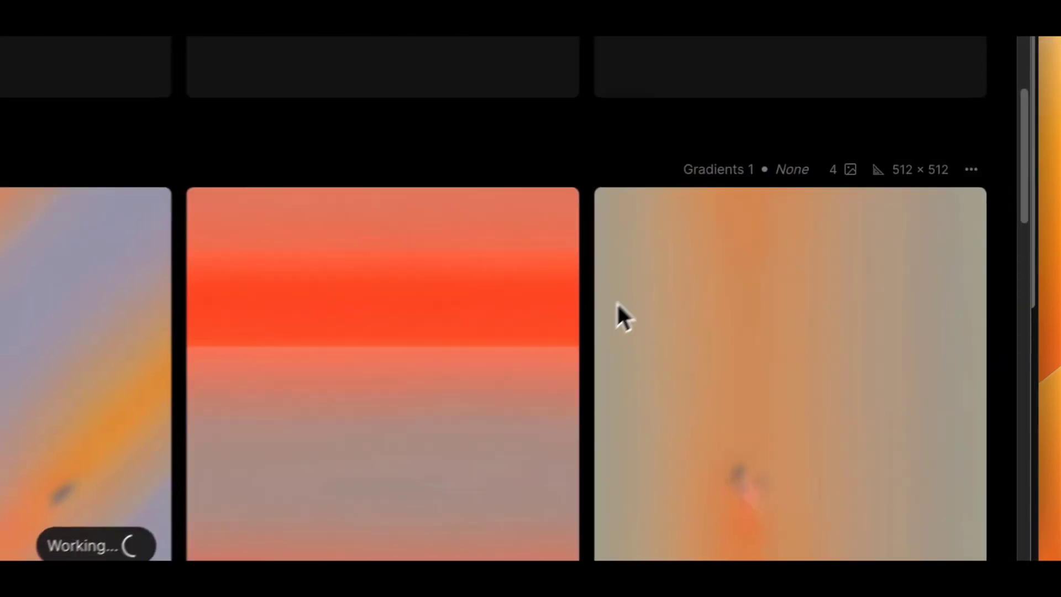
scroll(817, 226, "up", 1)
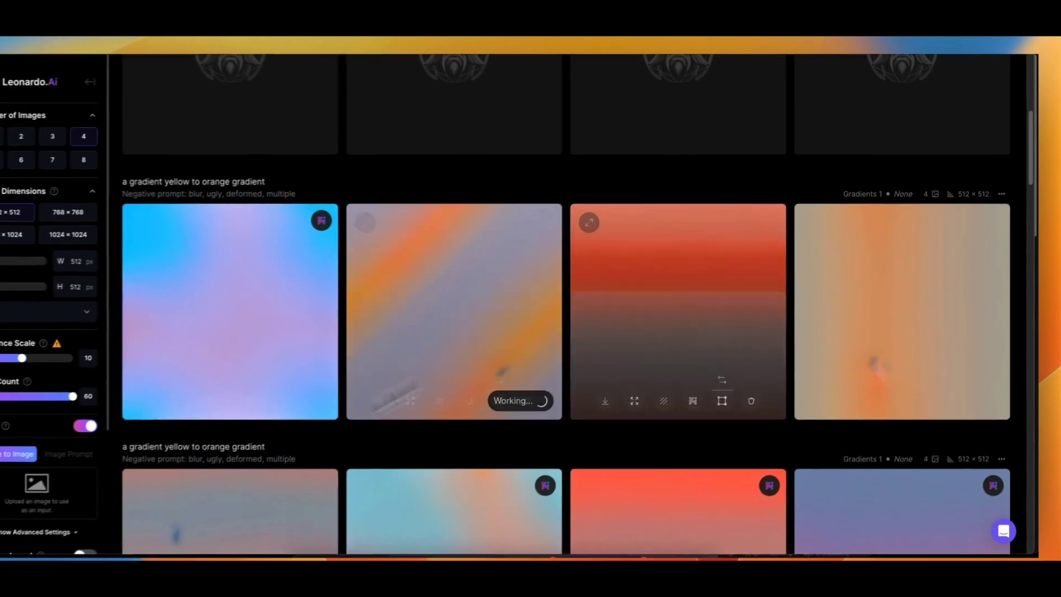
scroll(479, 250, "down", 5)
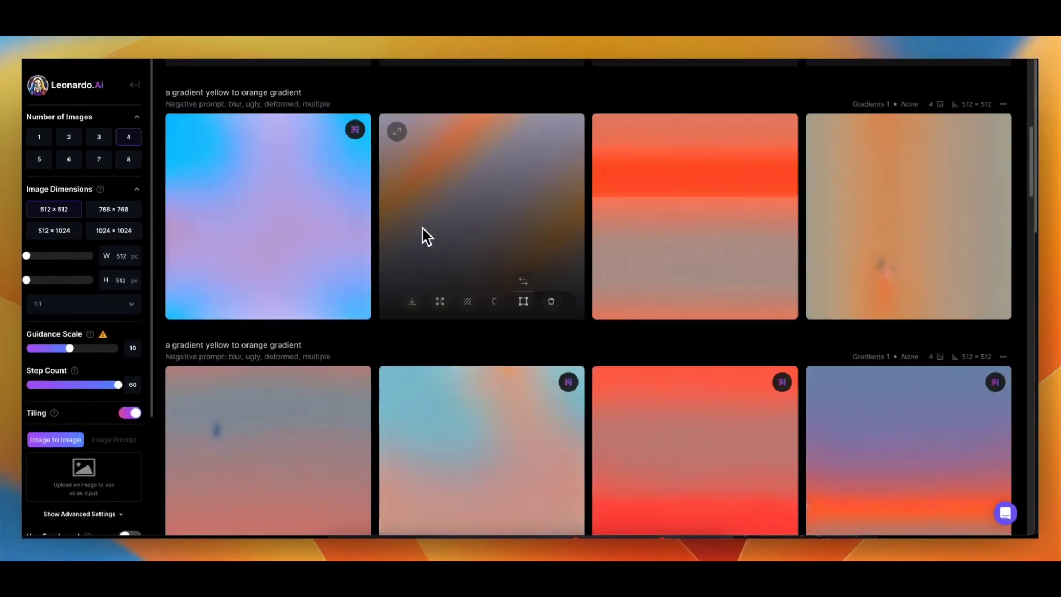
scroll(449, 329, "up", 10)
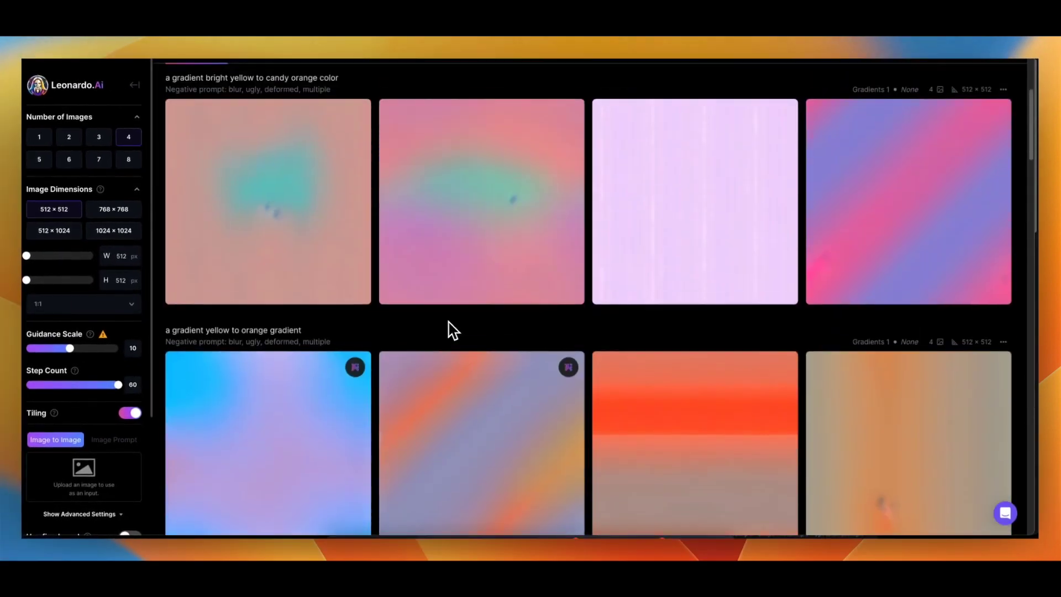
scroll(256, 402, "down", 2)
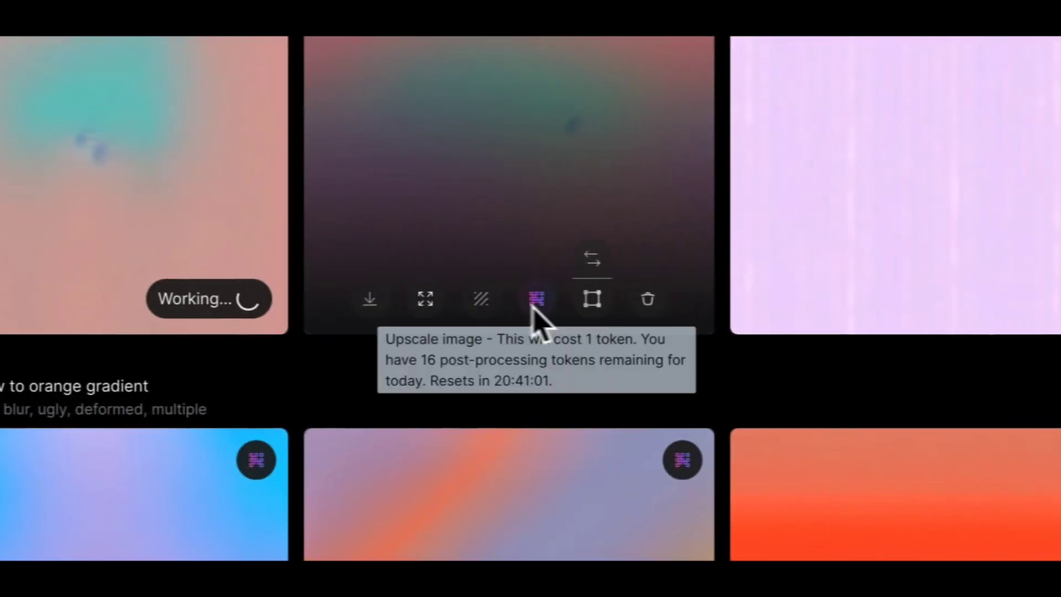
left_click(963, 295)
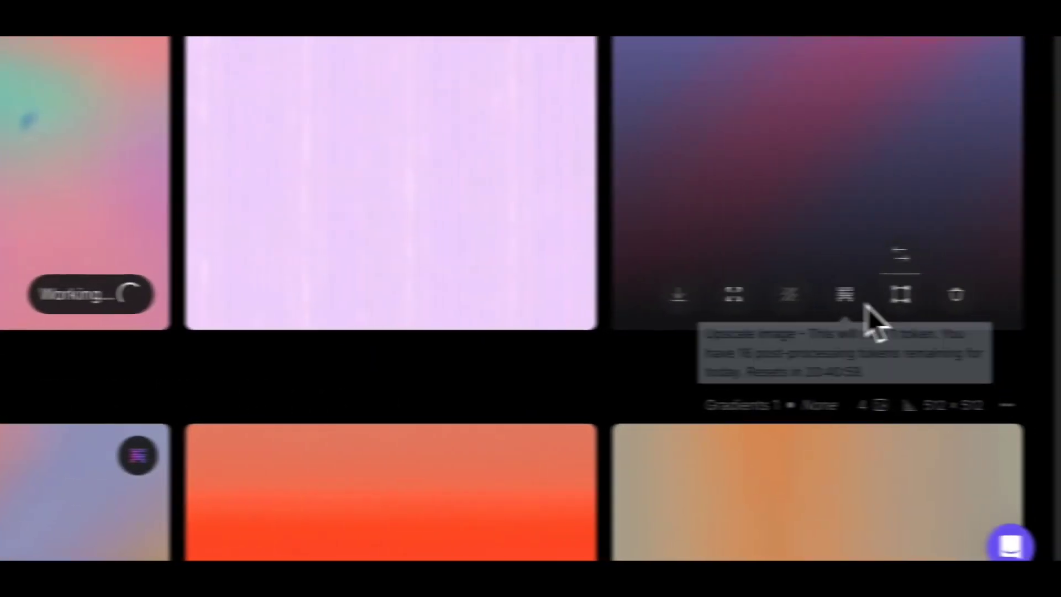
left_click(845, 295)
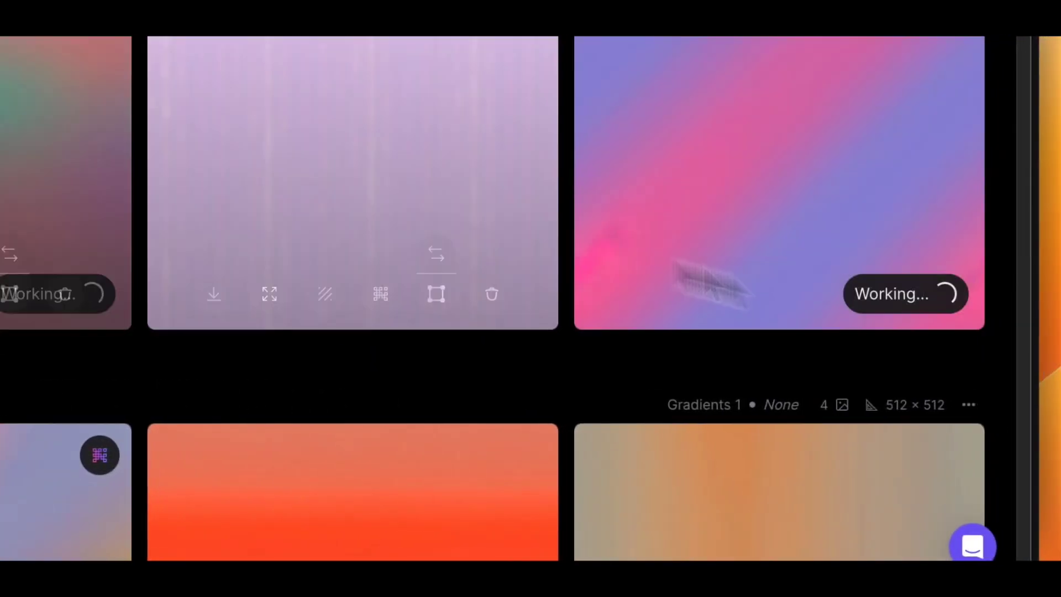
Use the first image of the earlier rainbow colored batch as the image-to-image input.
scroll(5, 182, "down", 3)
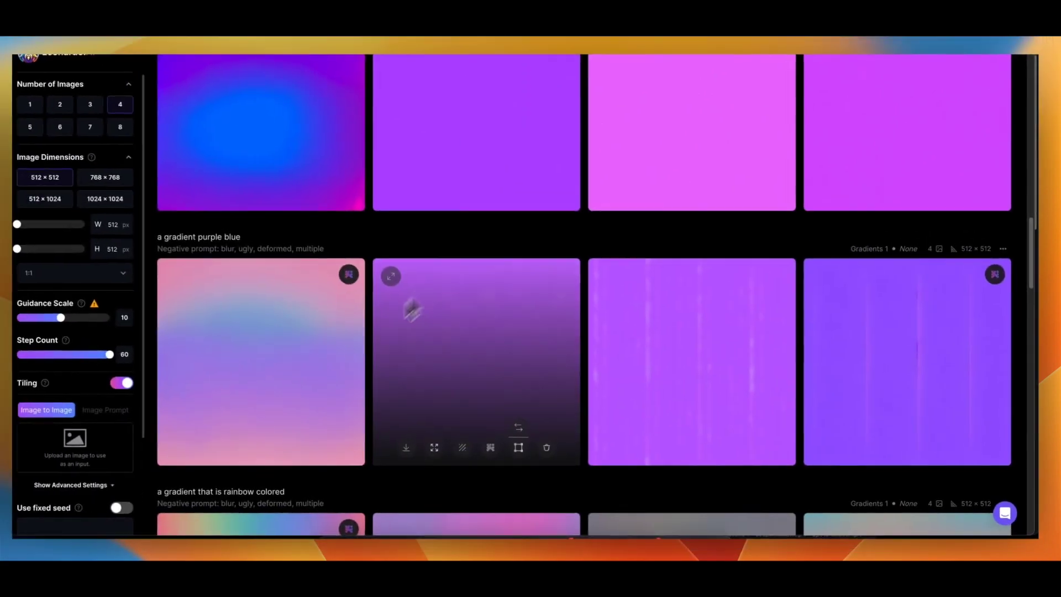
scroll(413, 336, "down", 7)
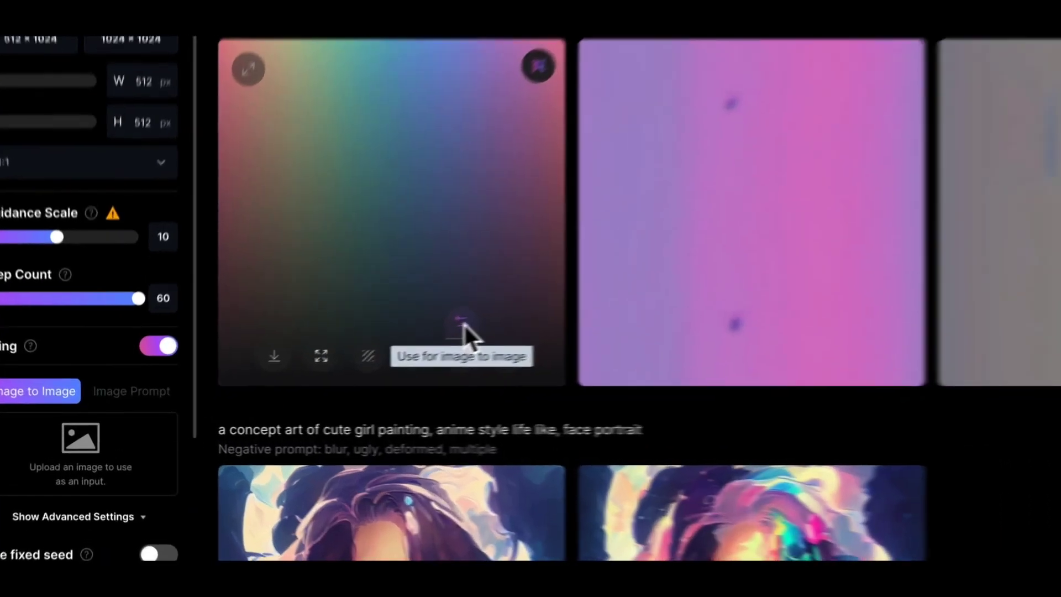
left_click(310, 386)
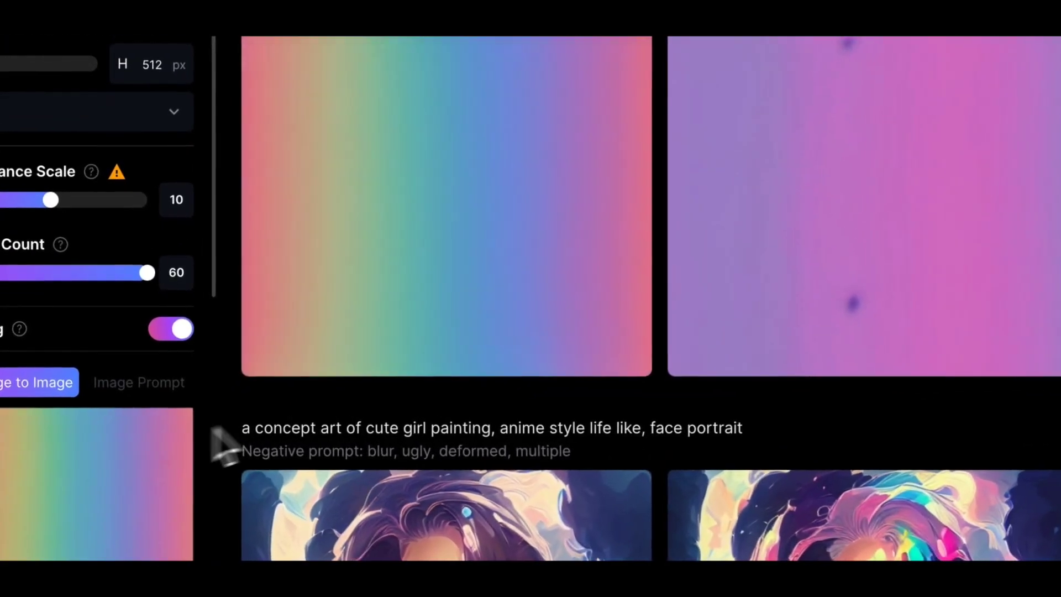
scroll(224, 445, "down", 3)
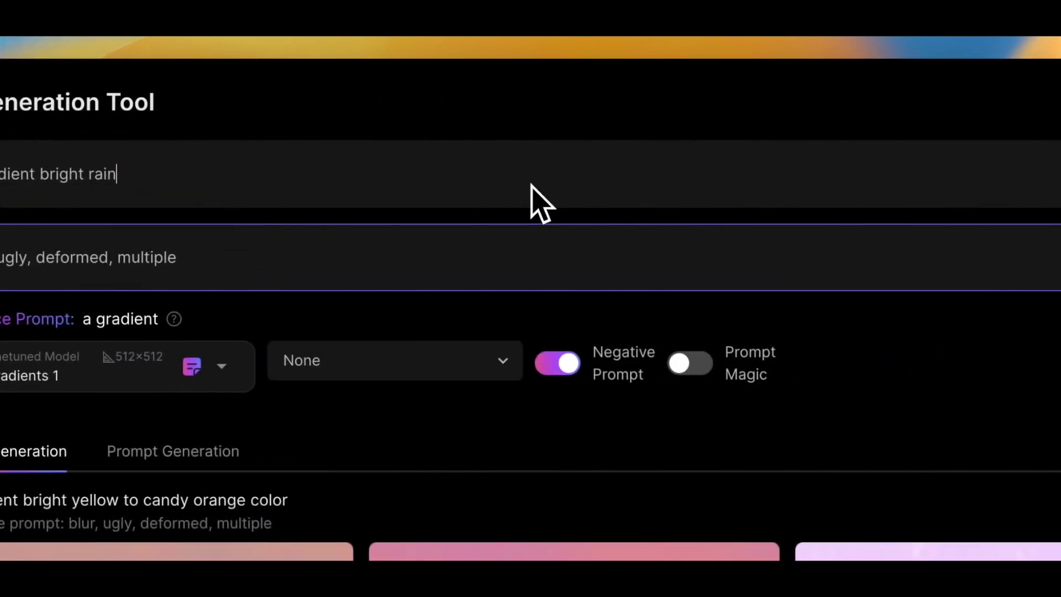
type("bow")
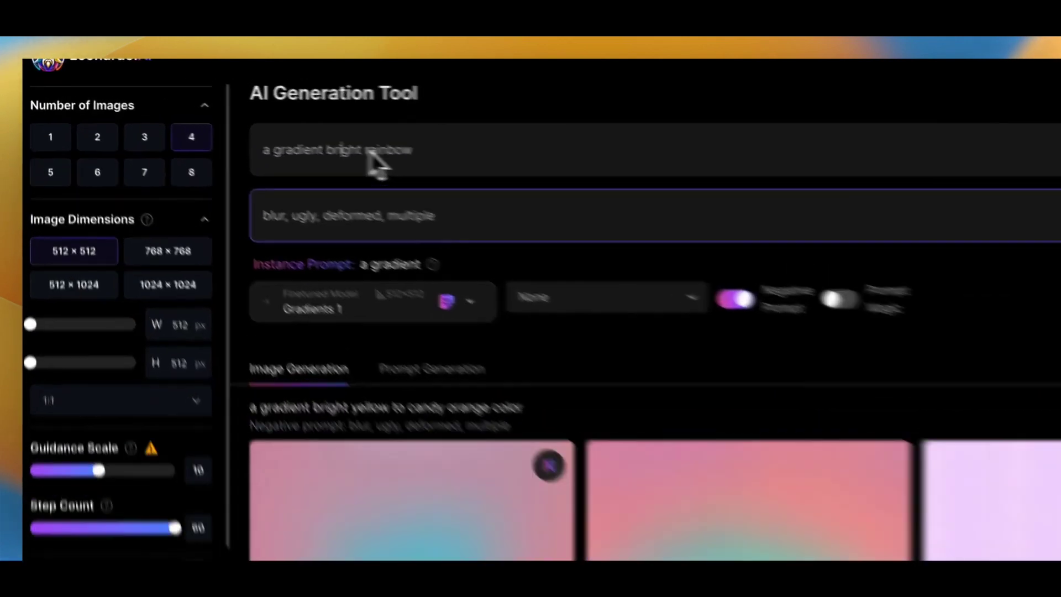
double_click(226, 116)
key("BackSpace")
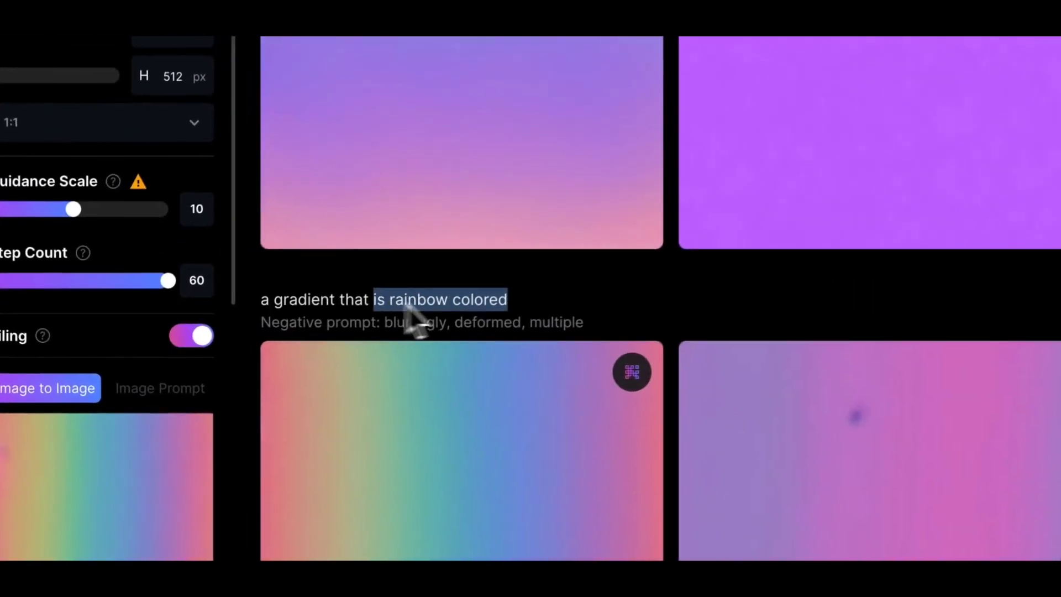
Reuse the earlier prompt "a gradient that is rainbow colored" as the new prompt and add "bright" before rainbow.
left_click_drag(305, 298, 270, 299)
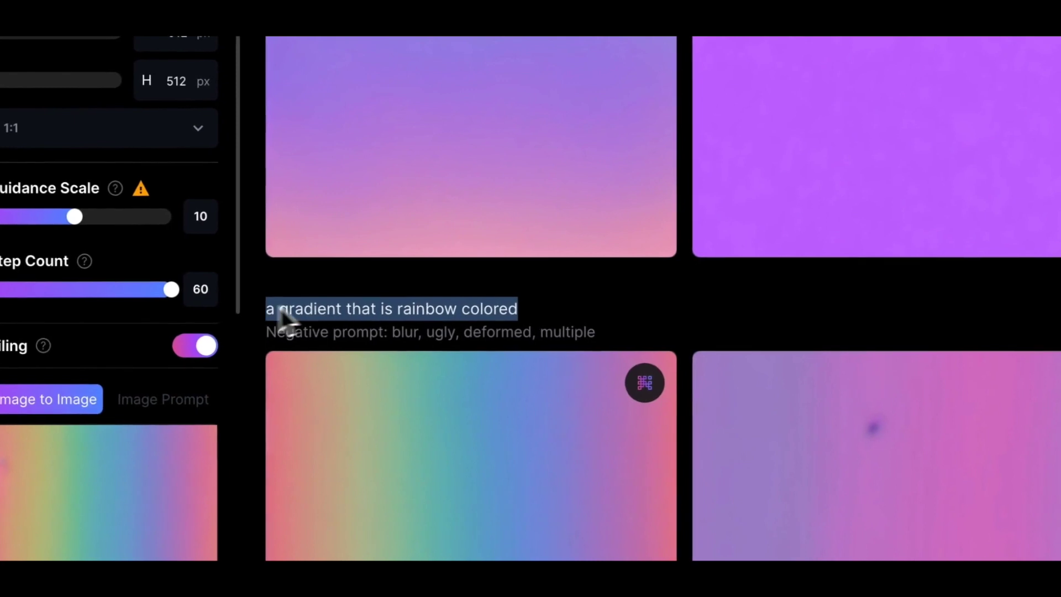
left_click(532, 290)
left_click_drag(558, 299, 286, 304)
left_click(405, 302)
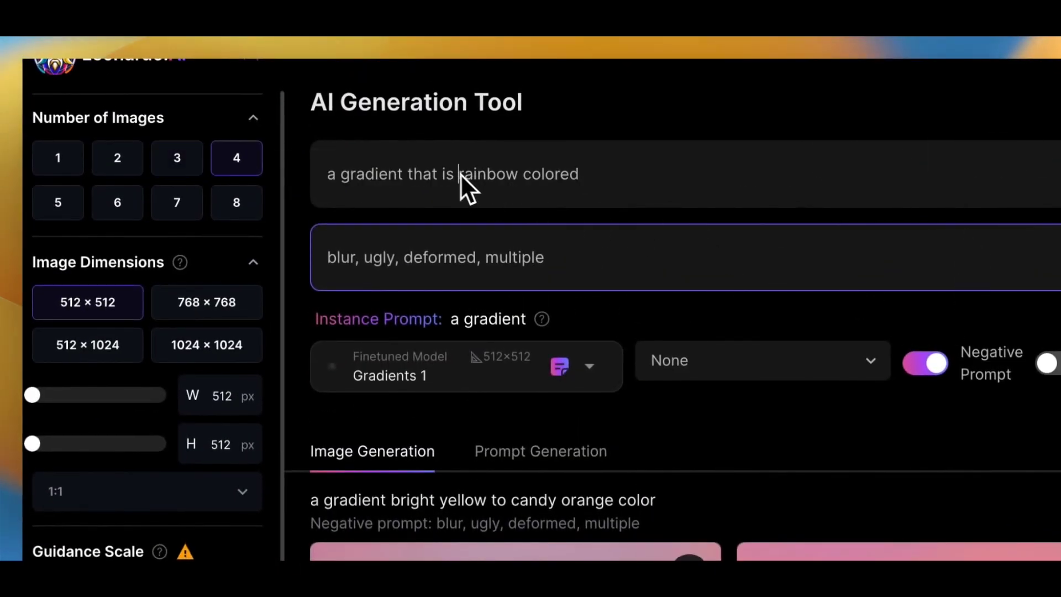
scroll(961, 464, "down", 4)
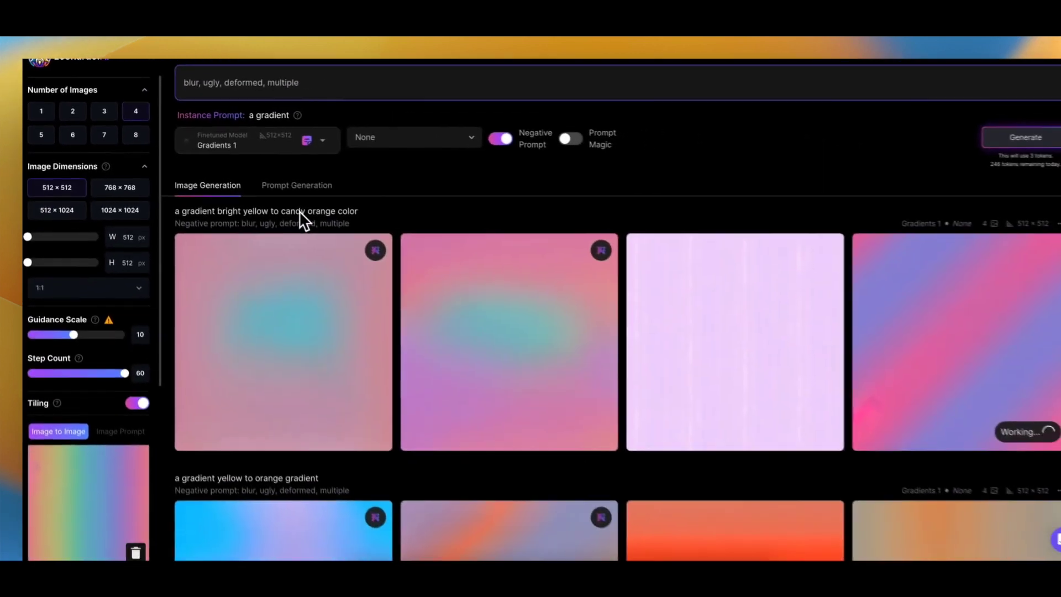
scroll(552, 307, "up", 1)
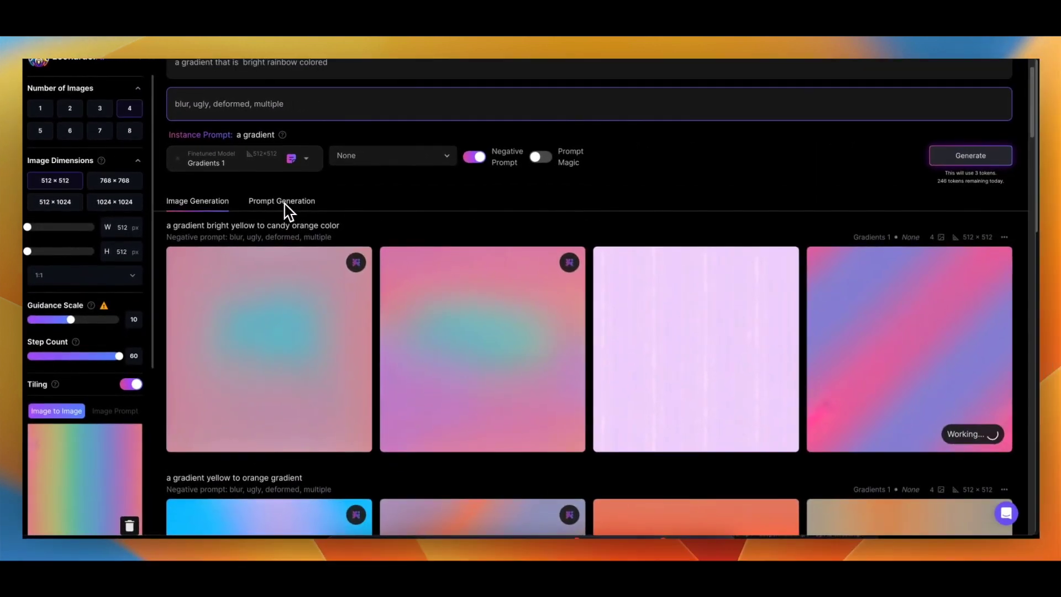
Set the number of images to 8 and generate from the bright rainbow prompt with the rainbow input image.
scroll(284, 209, "up", 2)
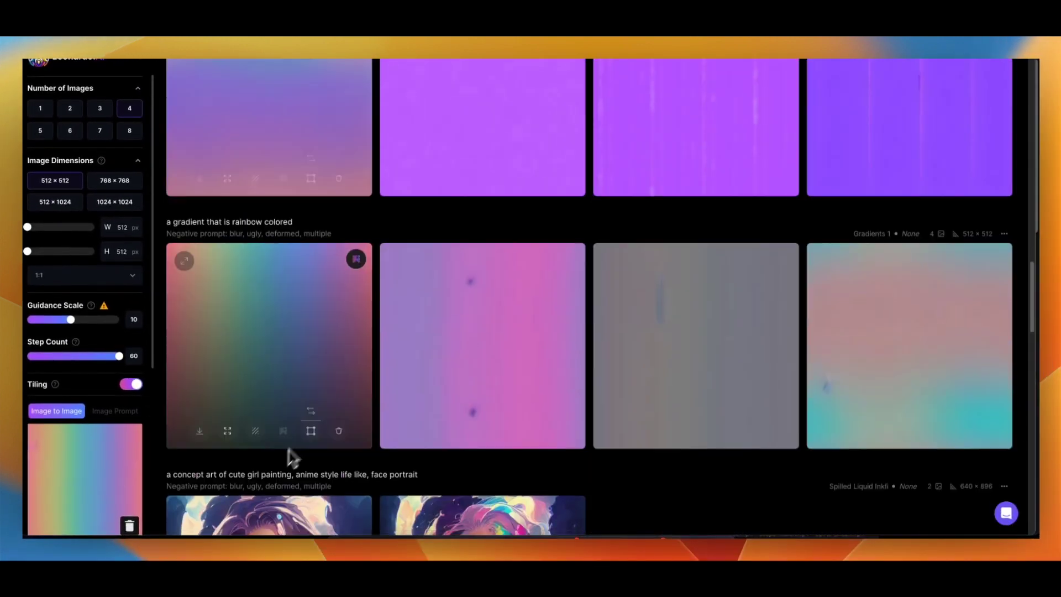
scroll(221, 359, "up", 10)
scroll(200, 342, "up", 10)
left_click(129, 130)
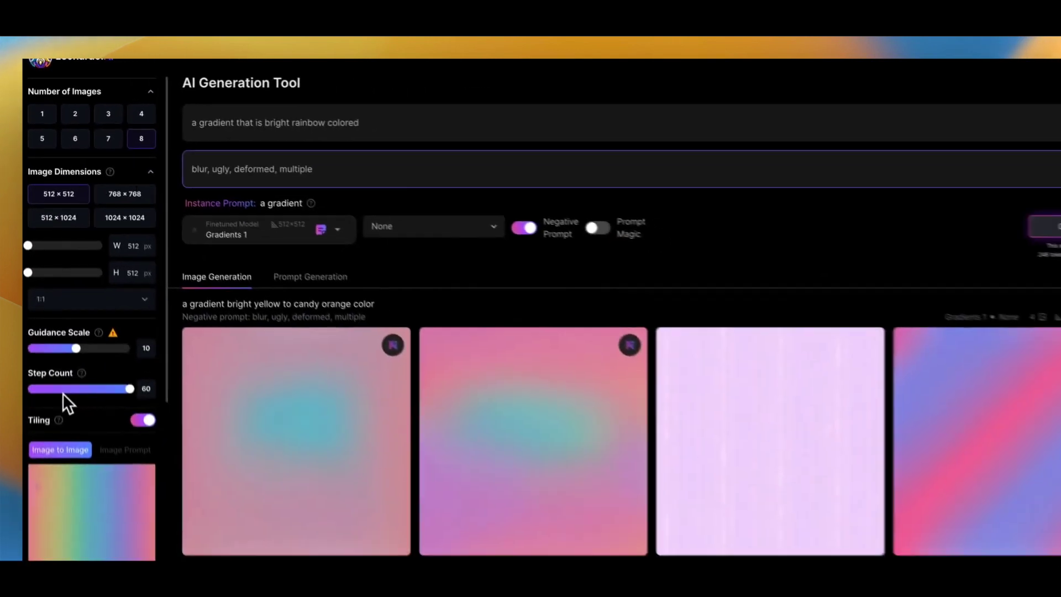
scroll(271, 343, "down", 3)
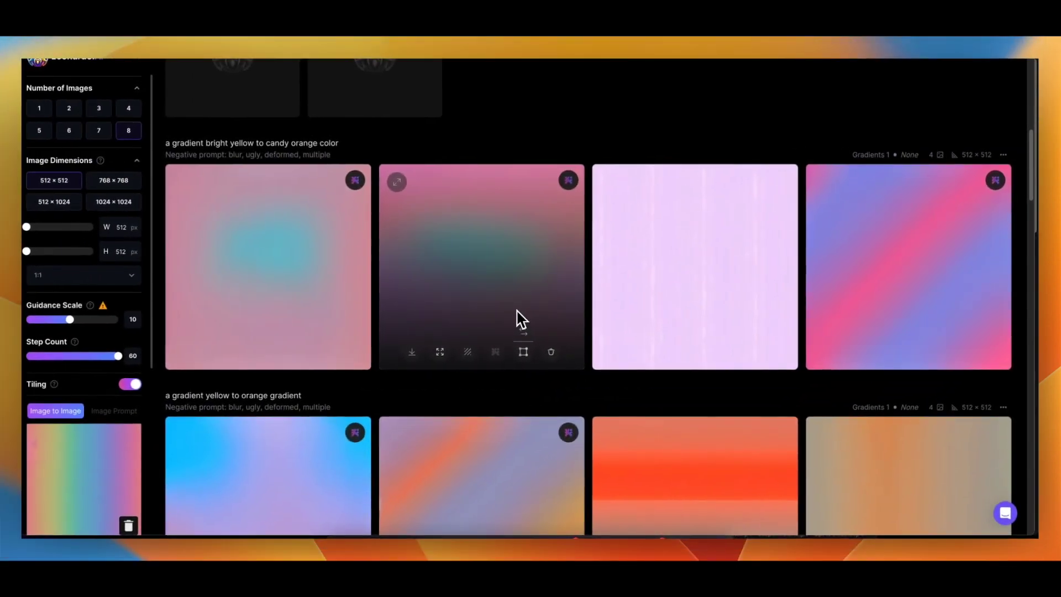
Upscale the eighth image of the newly generated bright rainbow batch.
scroll(501, 295, "up", 6)
scroll(466, 440, "down", 12)
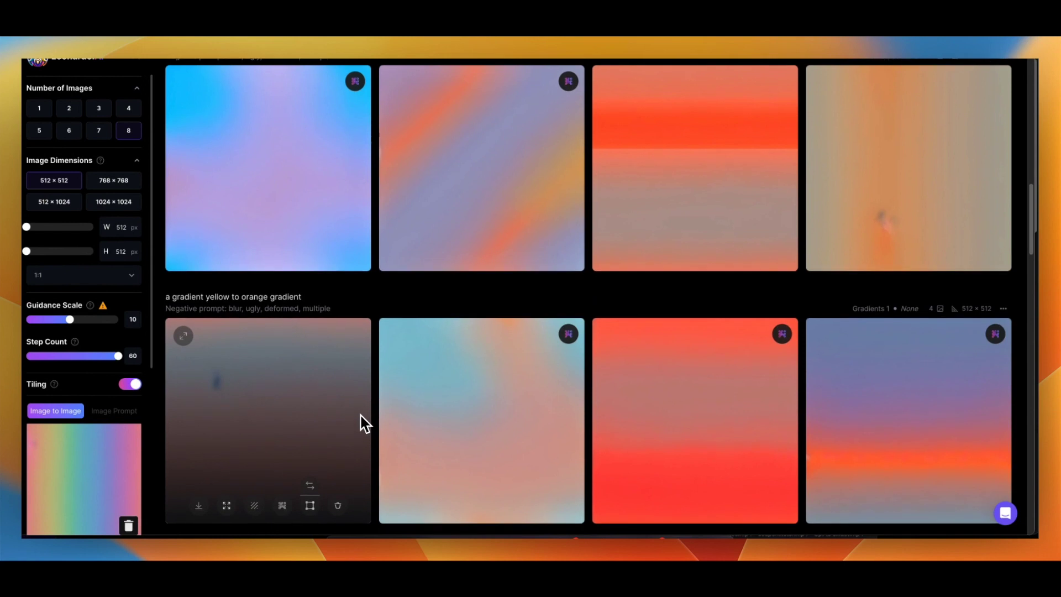
scroll(361, 416, "down", 6)
scroll(348, 433, "up", 12)
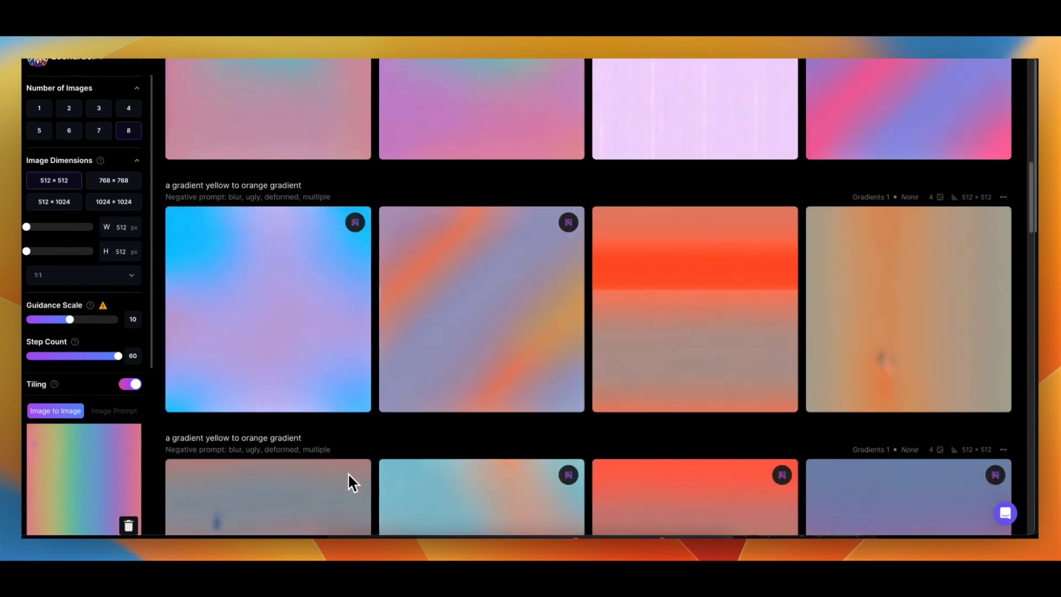
scroll(347, 472, "down", 10)
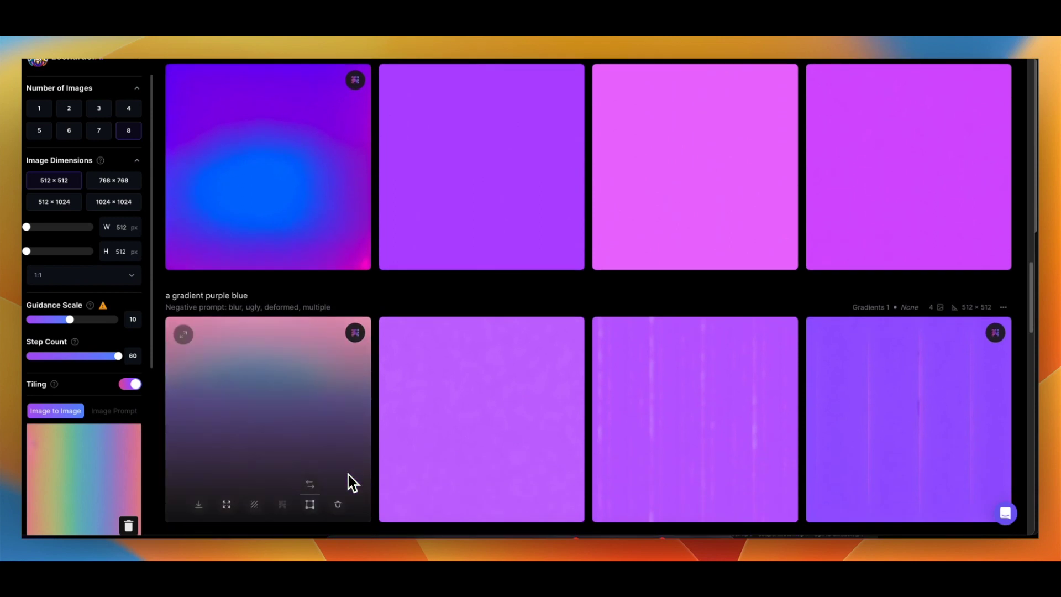
scroll(348, 474, "up", 15)
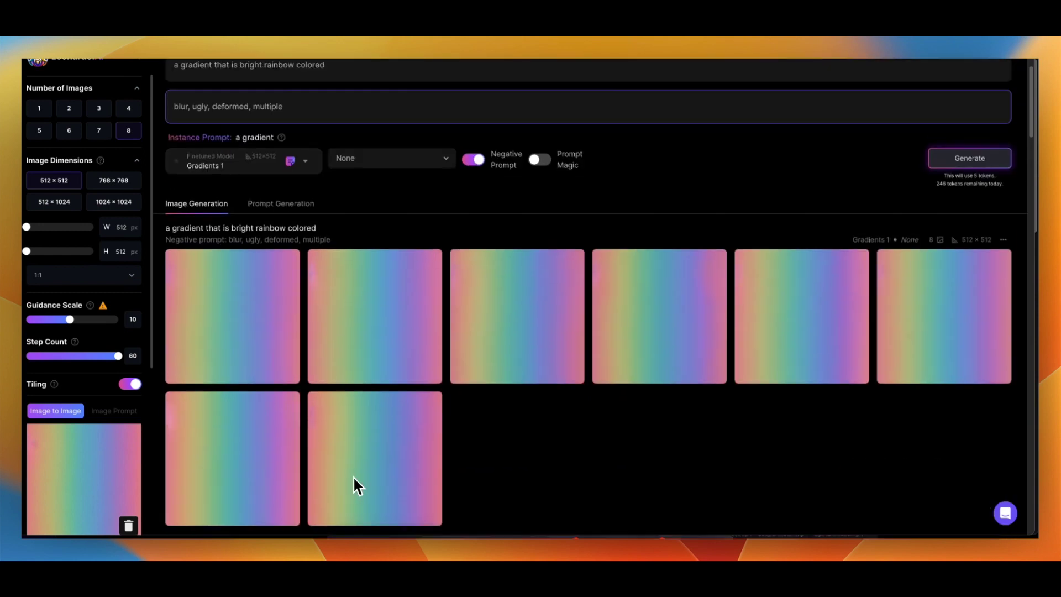
scroll(326, 442, "down", 1)
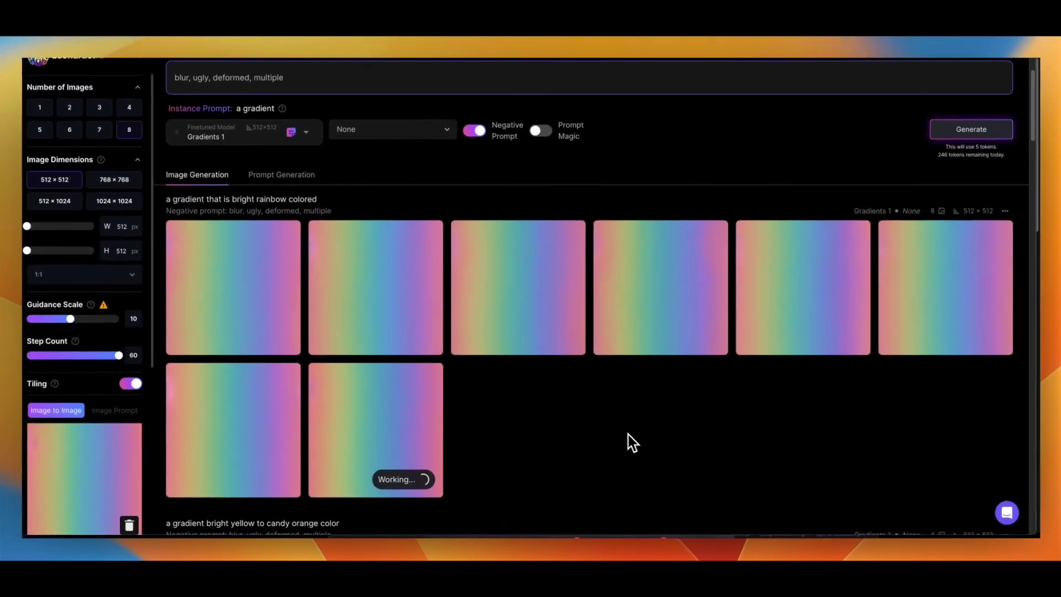
Examine all earlier gradient batches, from candy orange through purple and blue to the older portraits, and return to the bright rainbow results.
scroll(630, 441, "down", 3)
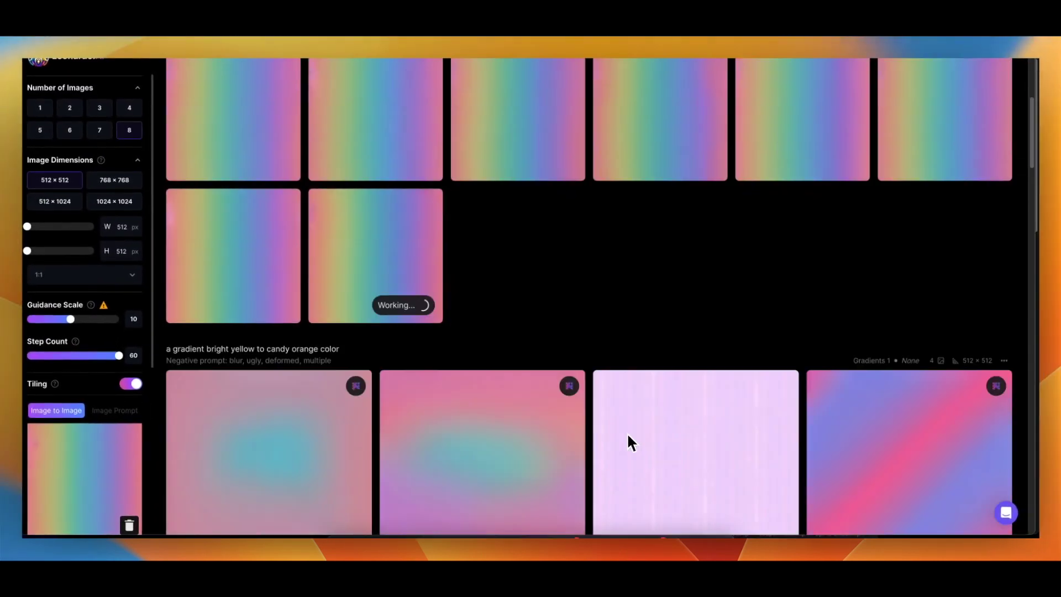
scroll(558, 331, "down", 9)
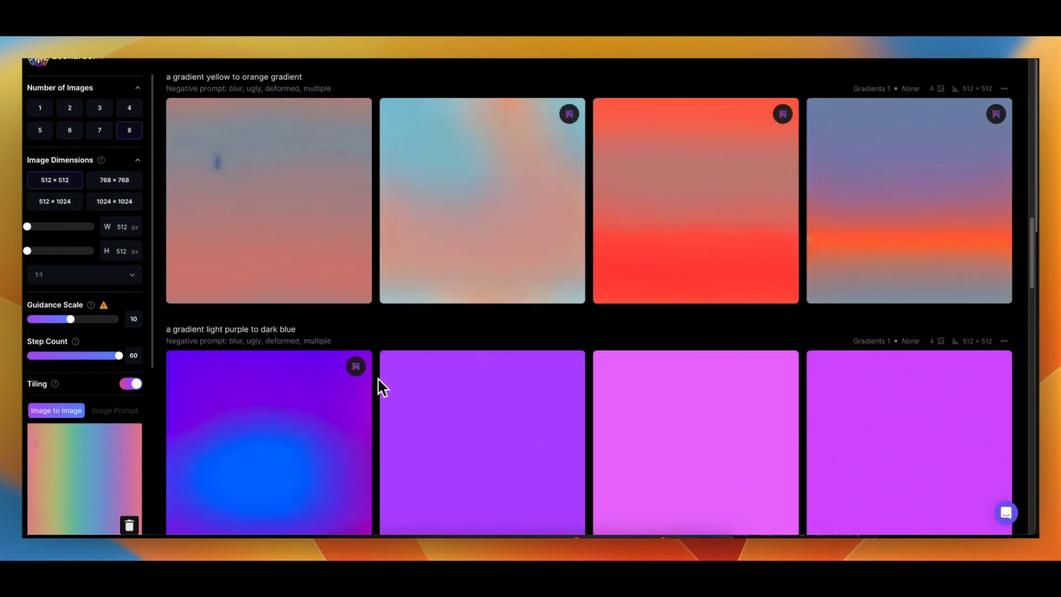
scroll(381, 386, "down", 9)
scroll(379, 386, "up", 7)
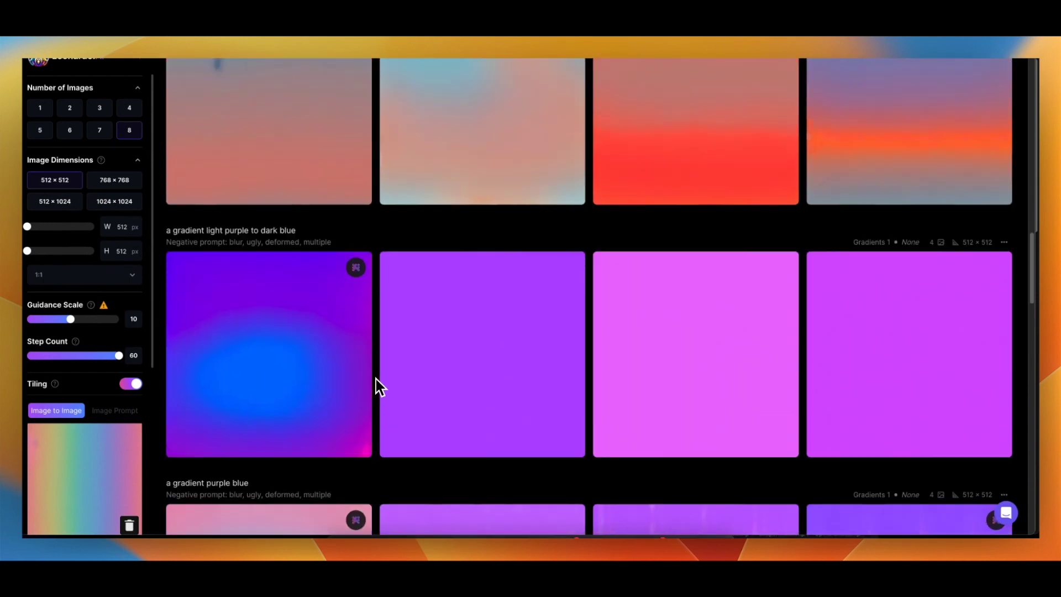
scroll(353, 400, "up", 9)
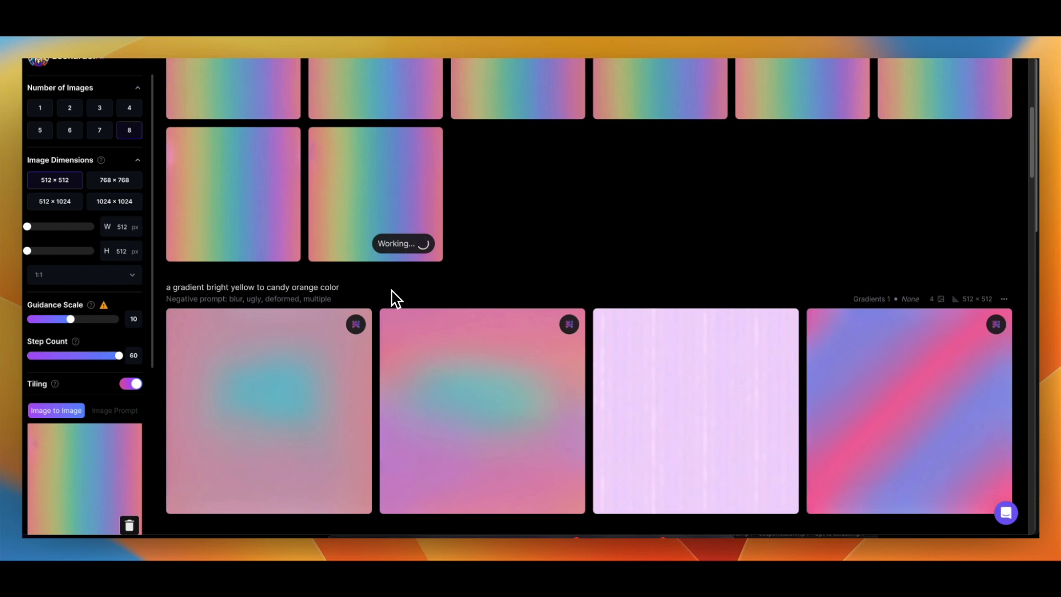
scroll(725, 317, "down", 3)
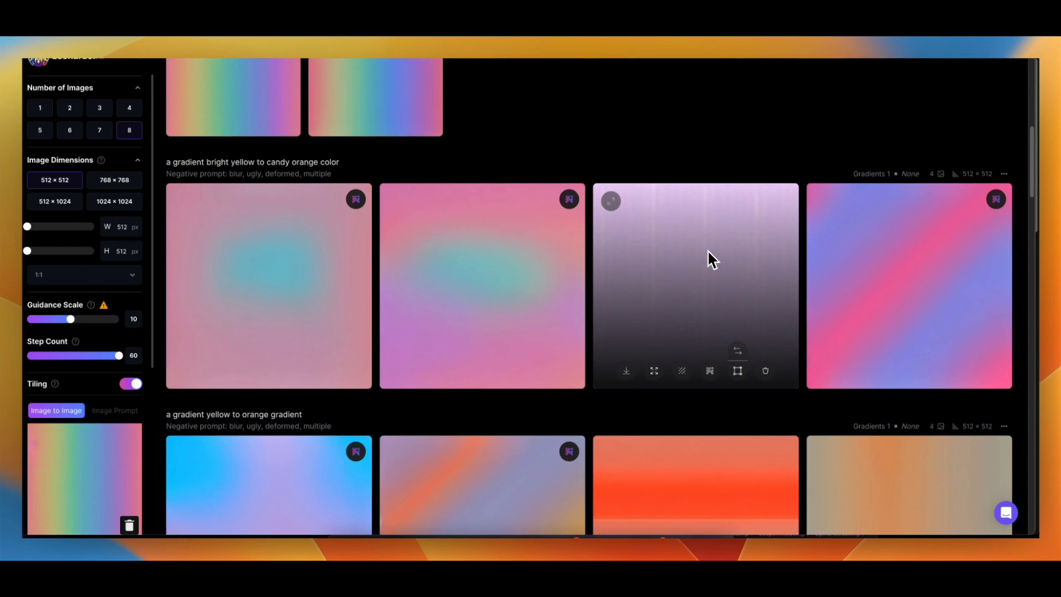
scroll(708, 250, "down", 12)
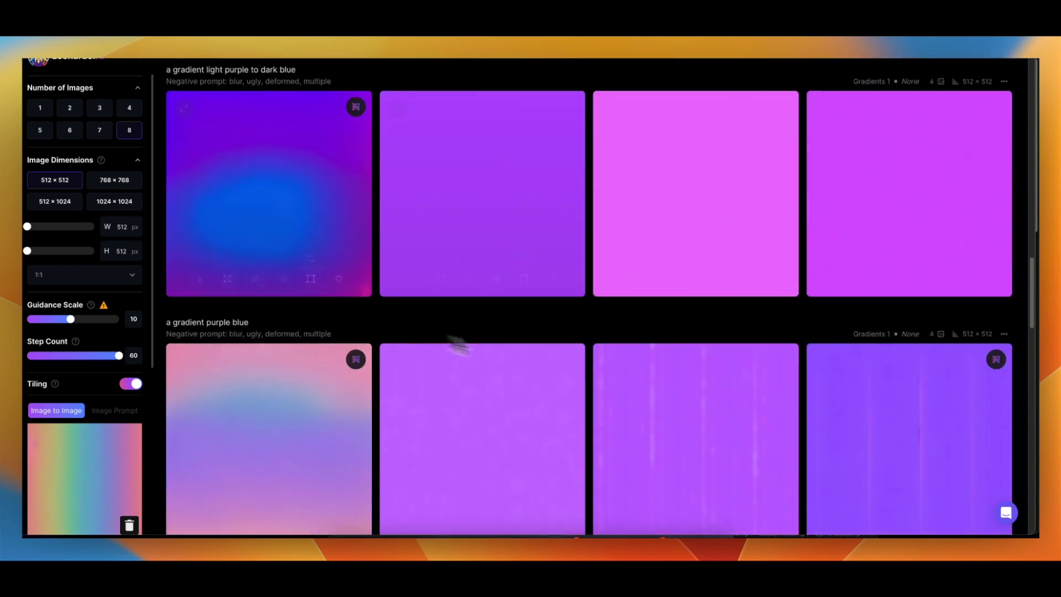
scroll(458, 344, "down", 8)
scroll(405, 436, "down", 6)
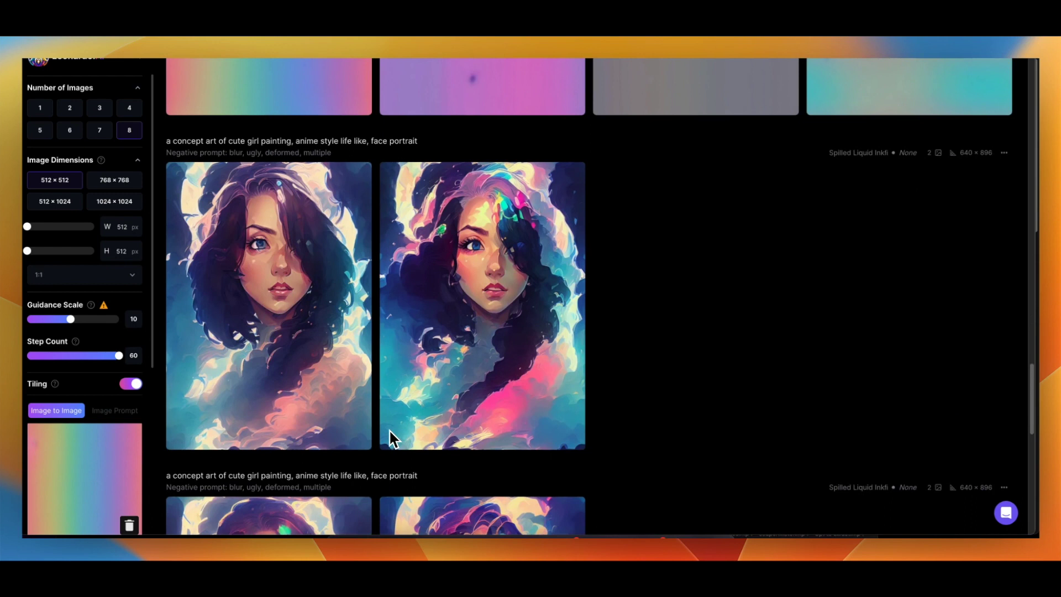
scroll(391, 438, "up", 20)
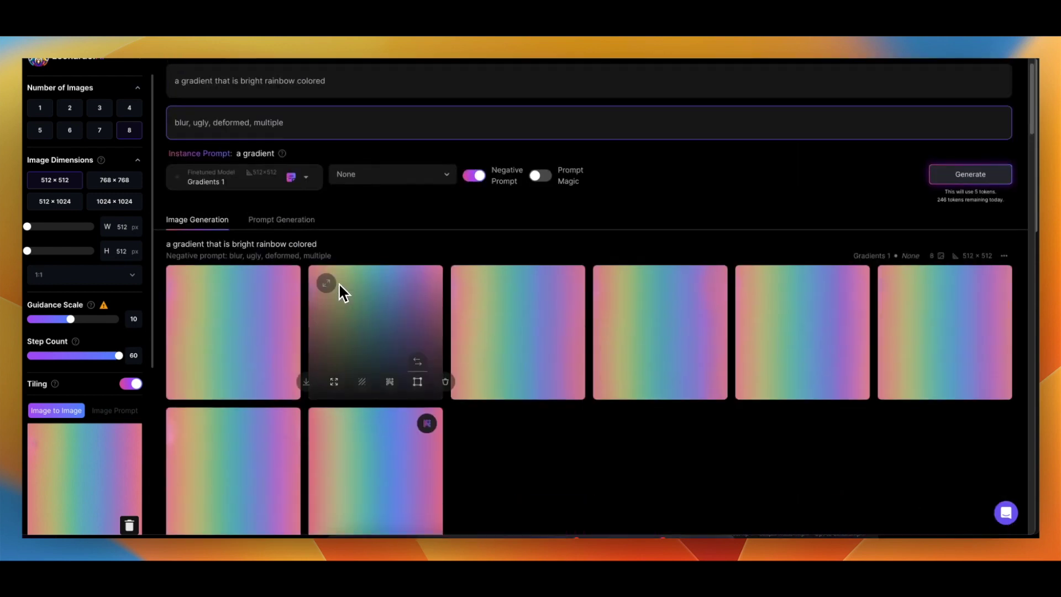
Search Google for "crazy gradients" in a new browser page and show the image results.
left_click(361, 466)
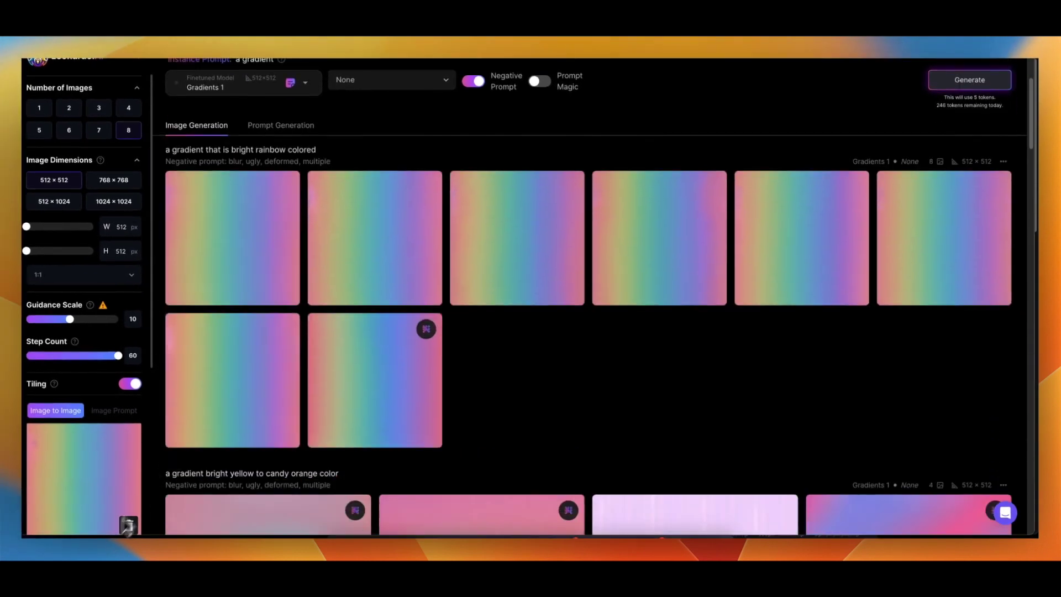
scroll(111, 490, "down", 2)
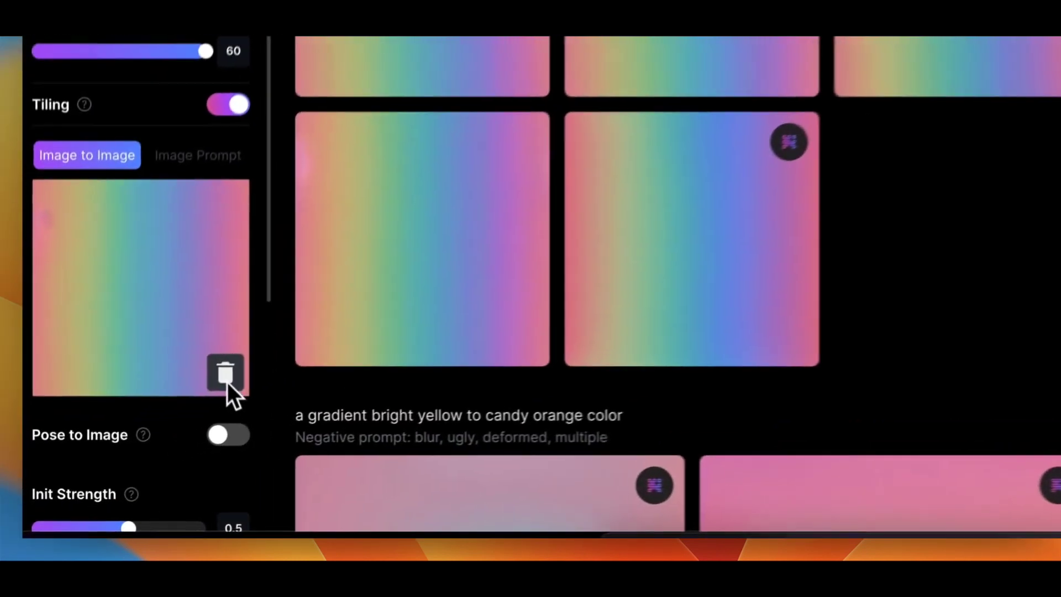
left_click(224, 372)
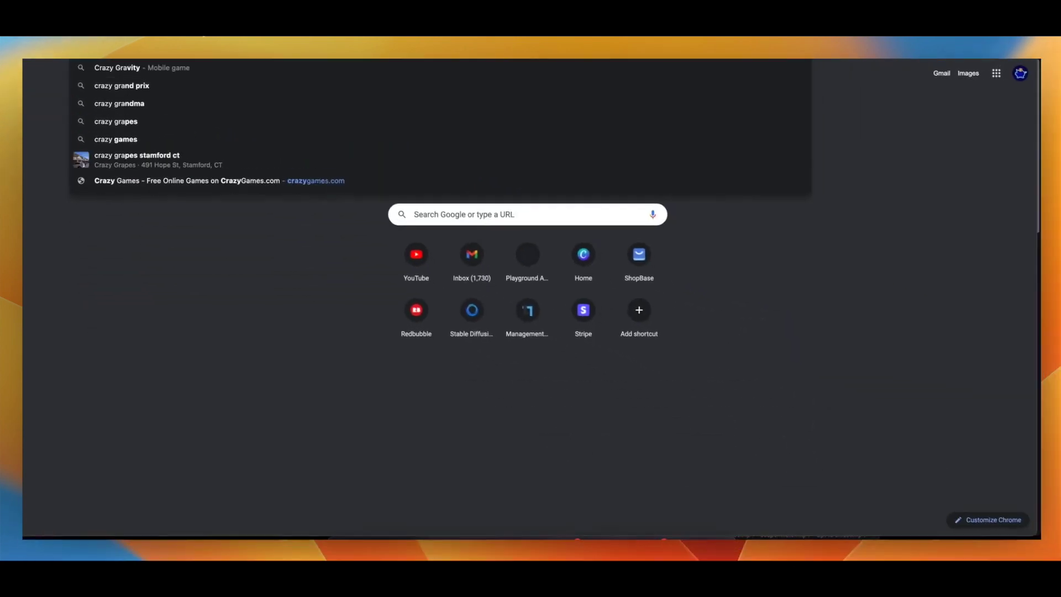
key("Return")
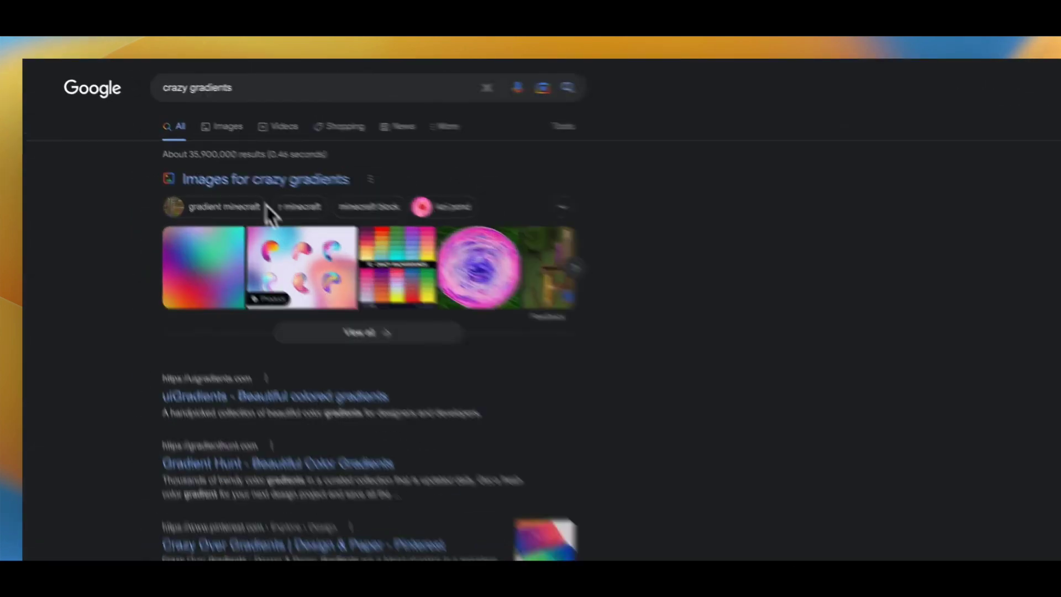
left_click(208, 154)
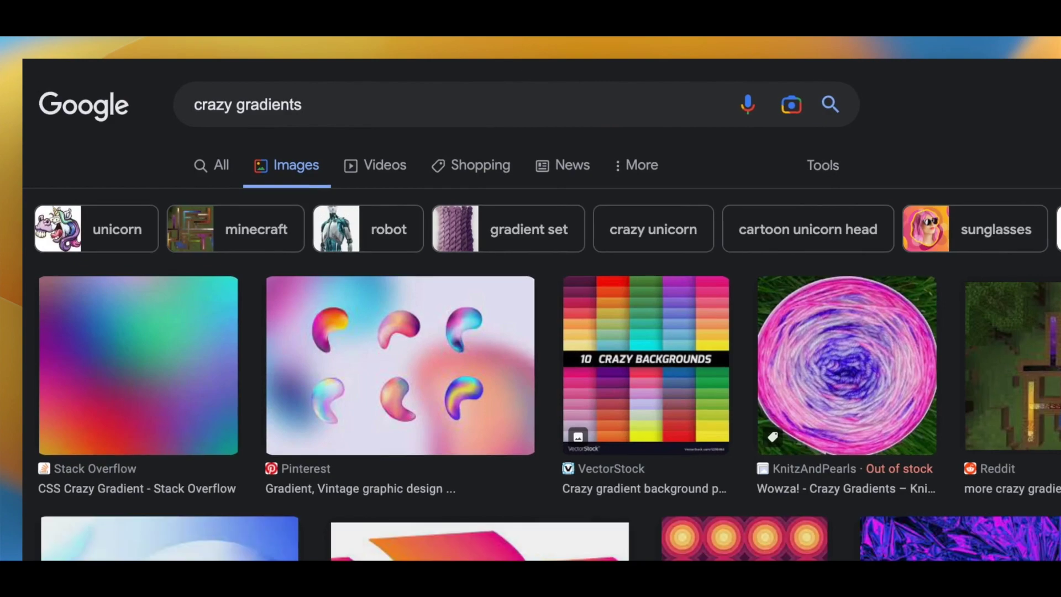
Examine the "crazy gradients" image results and related content, including the two-color linear gradient and the multicolored Dreamstime gradient, for a suitable input image.
scroll(210, 313, "down", 5)
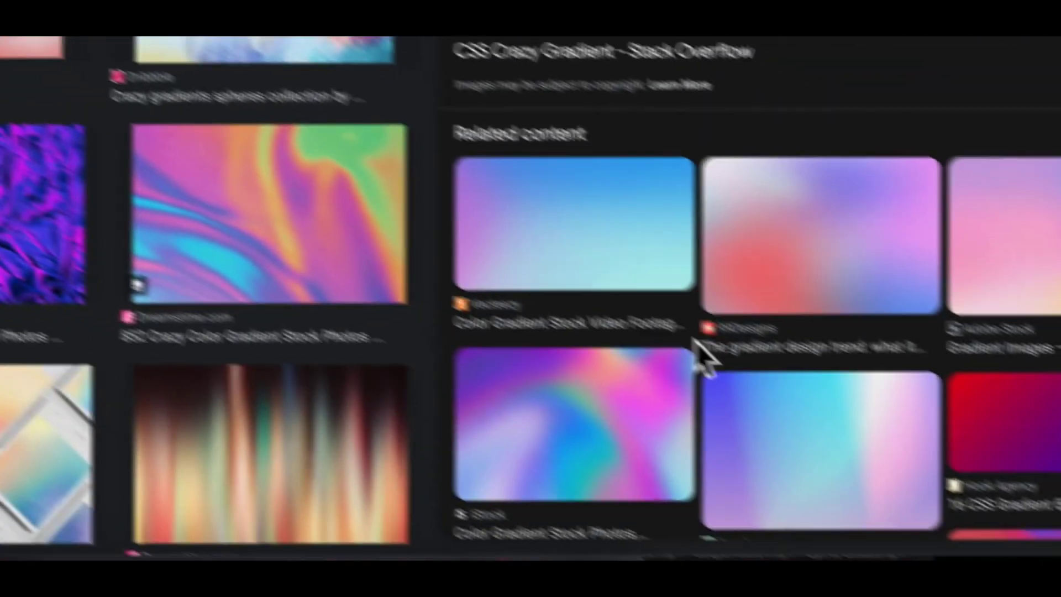
left_click(575, 426)
scroll(512, 175, "down", 2)
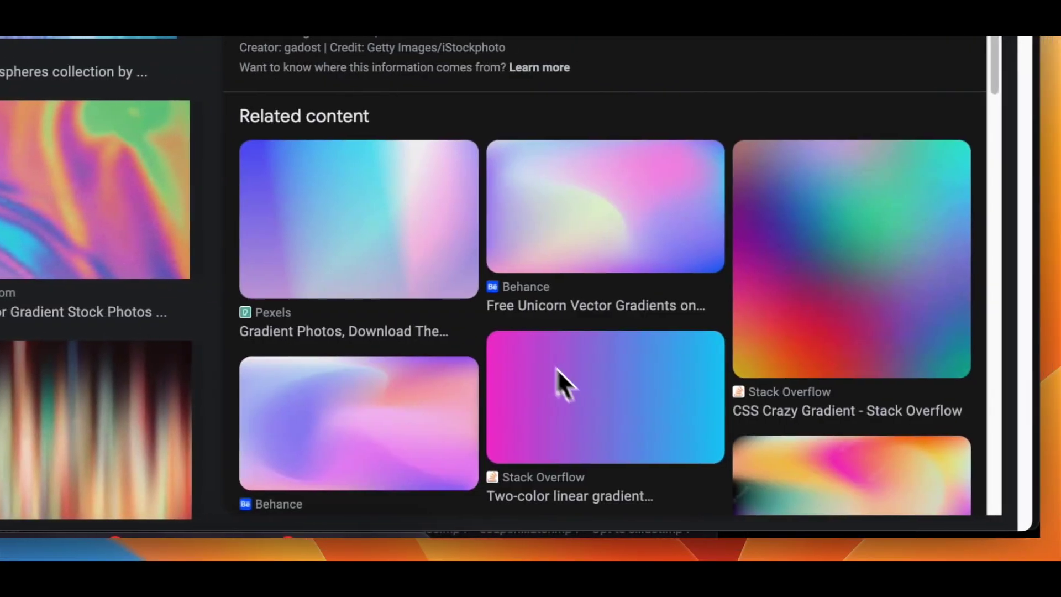
left_click(573, 380)
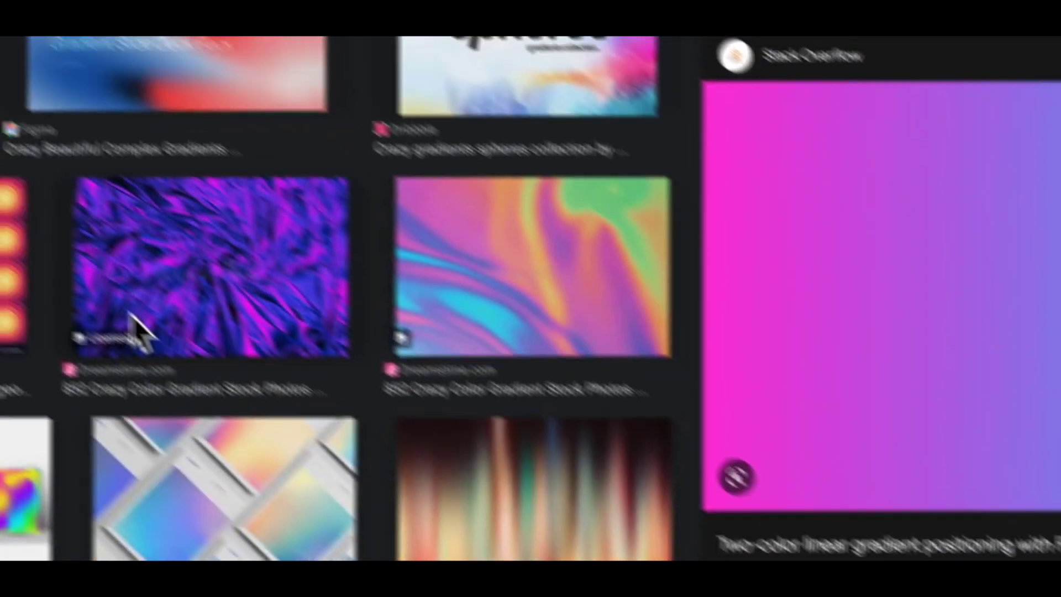
left_click(504, 315)
scroll(906, 309, "down", 5)
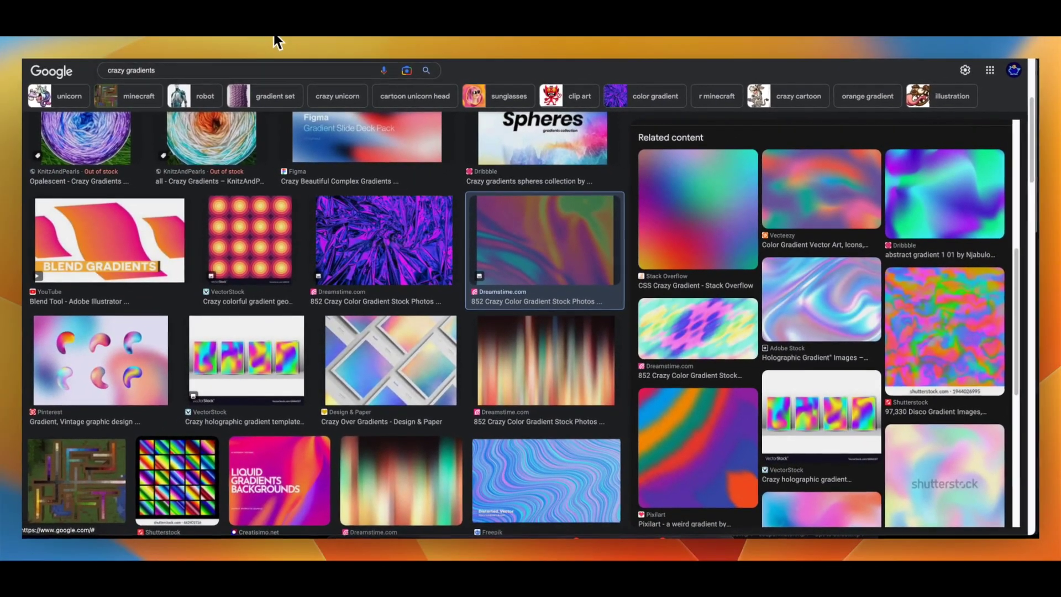
scroll(306, 245, "down", 10)
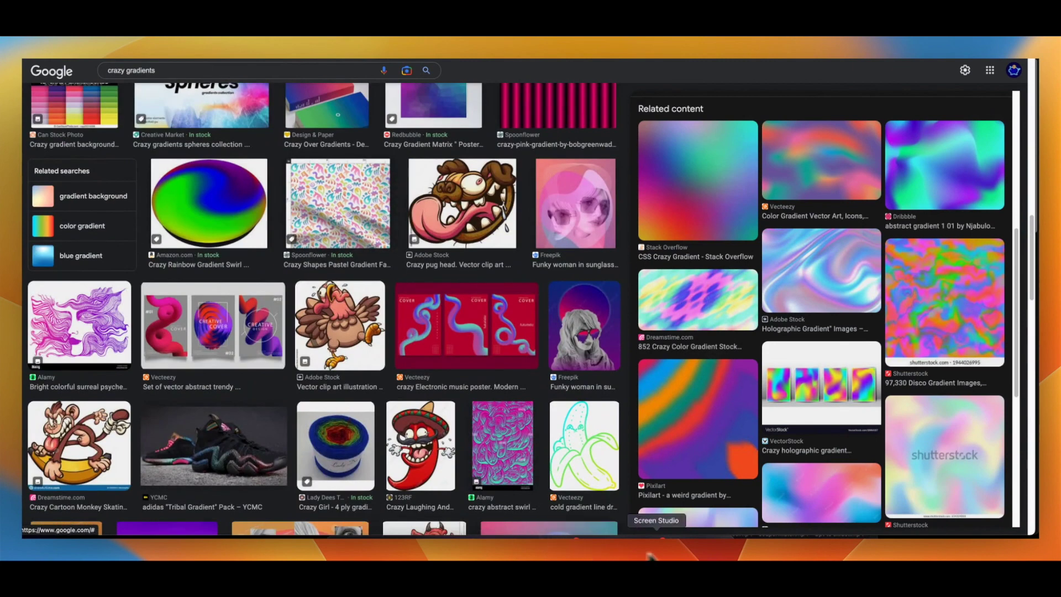
scroll(359, 333, "down", 8)
scroll(360, 332, "up", 11)
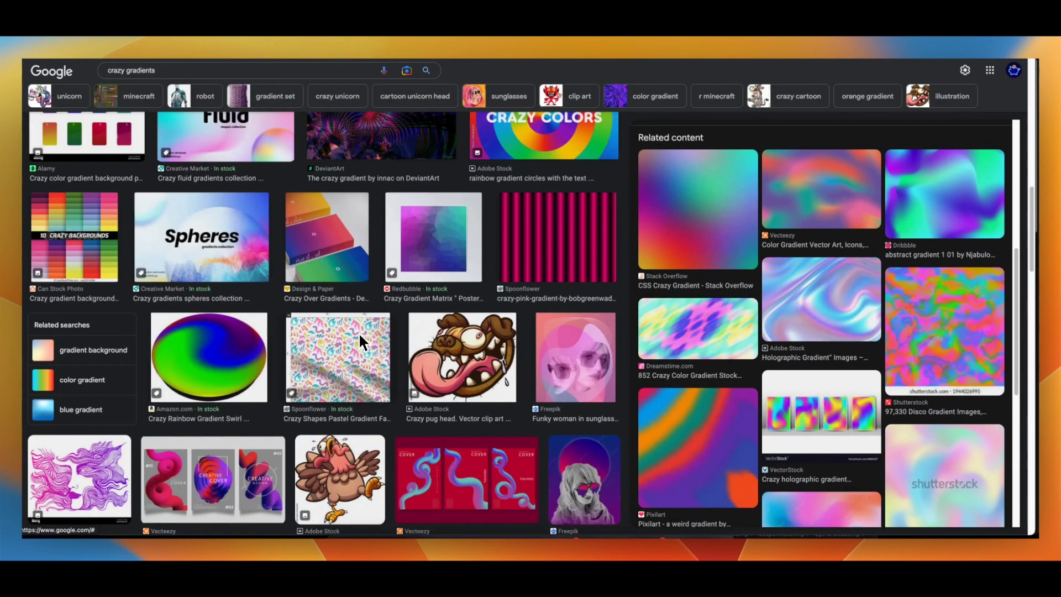
scroll(359, 333, "down", 5)
scroll(360, 333, "down", 5)
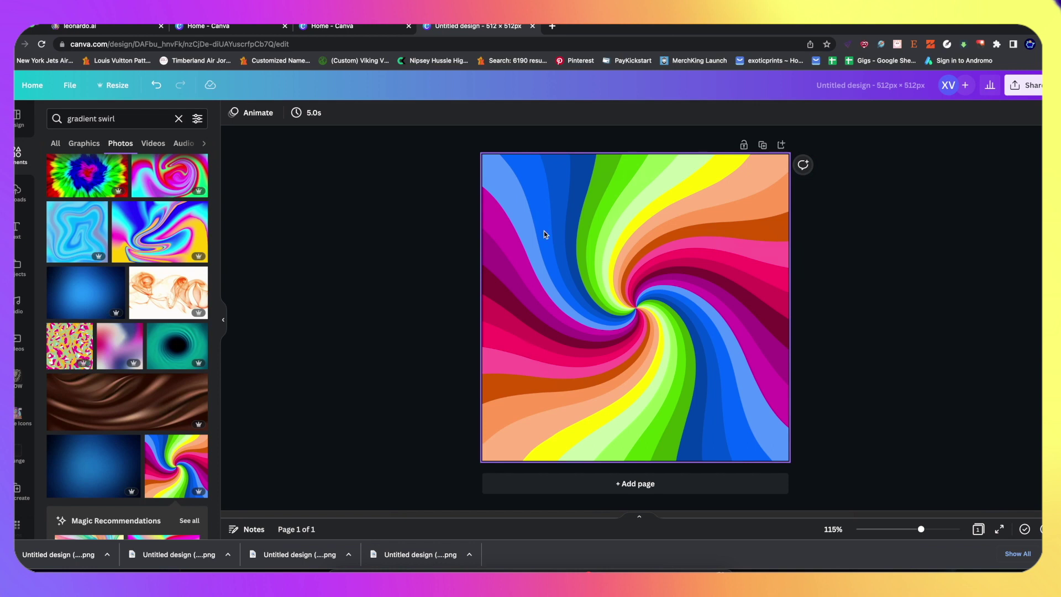
Switch from Canva to Leonardo.Ai and compare the bright swirl rainbow images with the earlier bright rainbow batch.
left_click(120, 28)
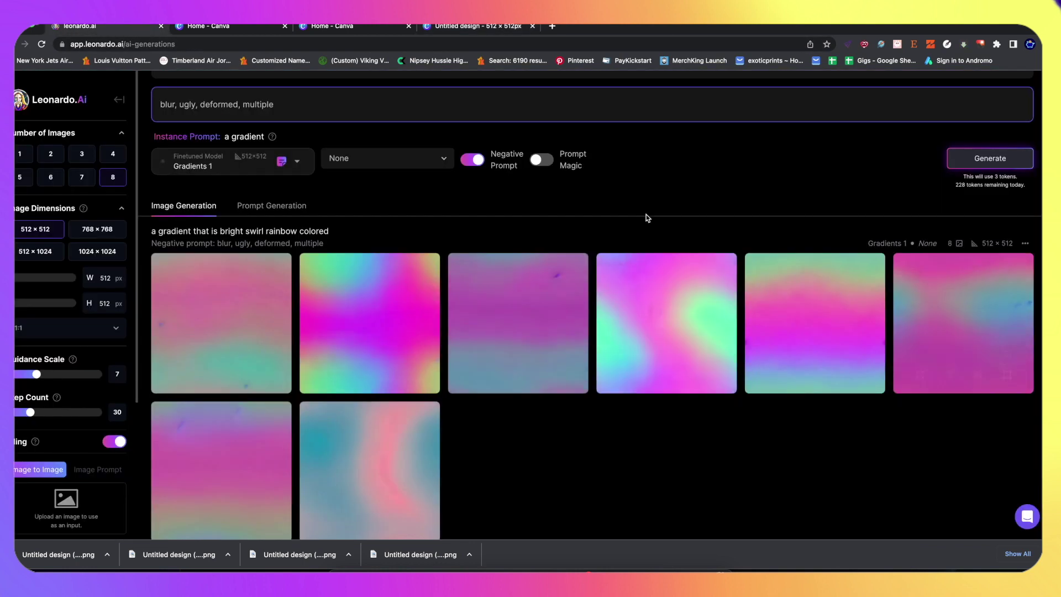
scroll(497, 276, "down", 2)
scroll(457, 308, "up", 2)
scroll(457, 307, "down", 7)
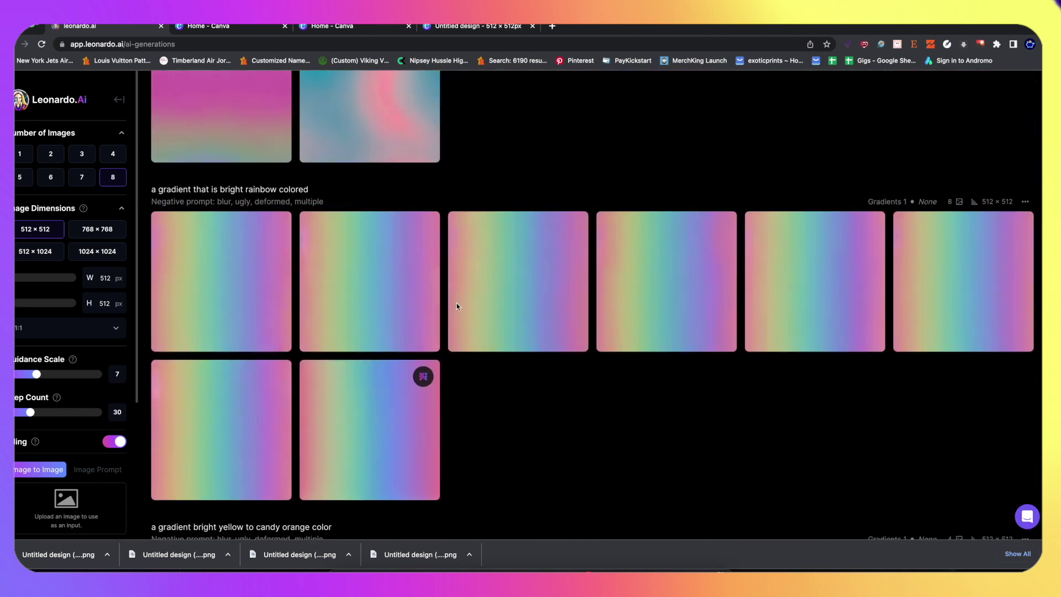
scroll(543, 390, "up", 2)
scroll(476, 397, "up", 5)
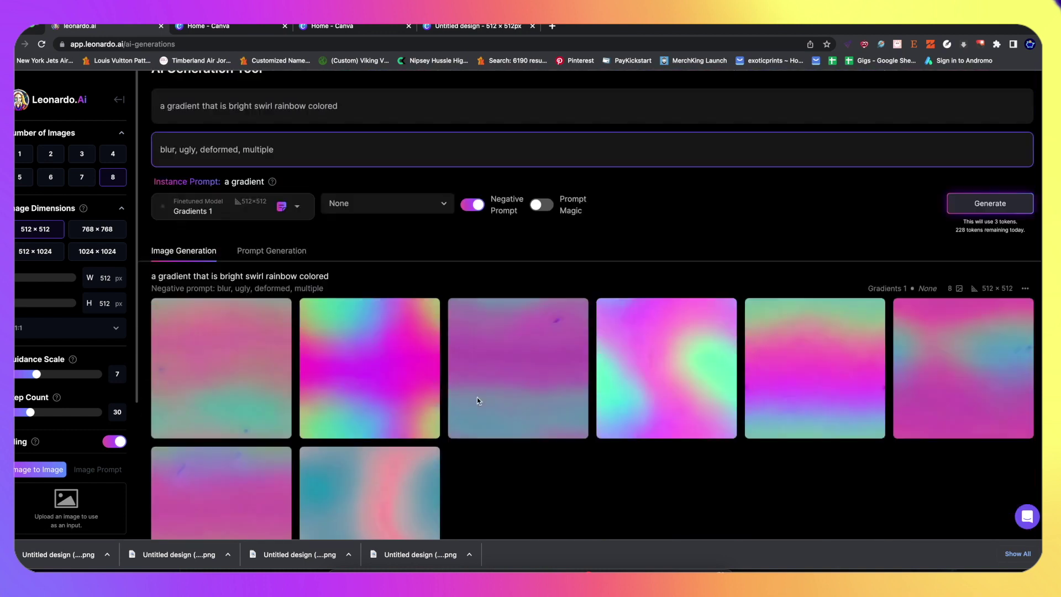
scroll(381, 389, "down", 1)
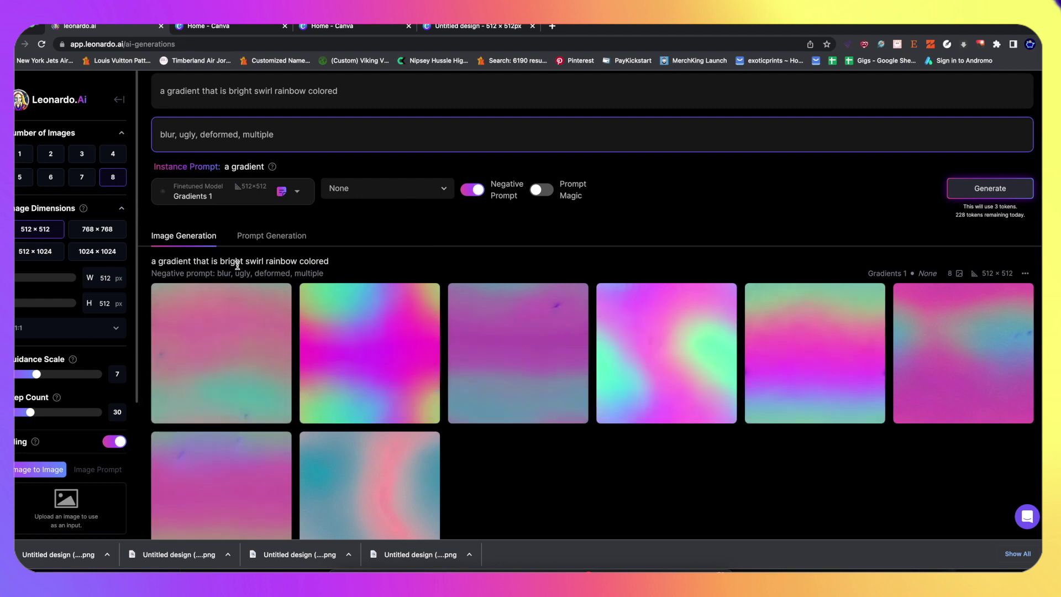
scroll(374, 343, "down", 4)
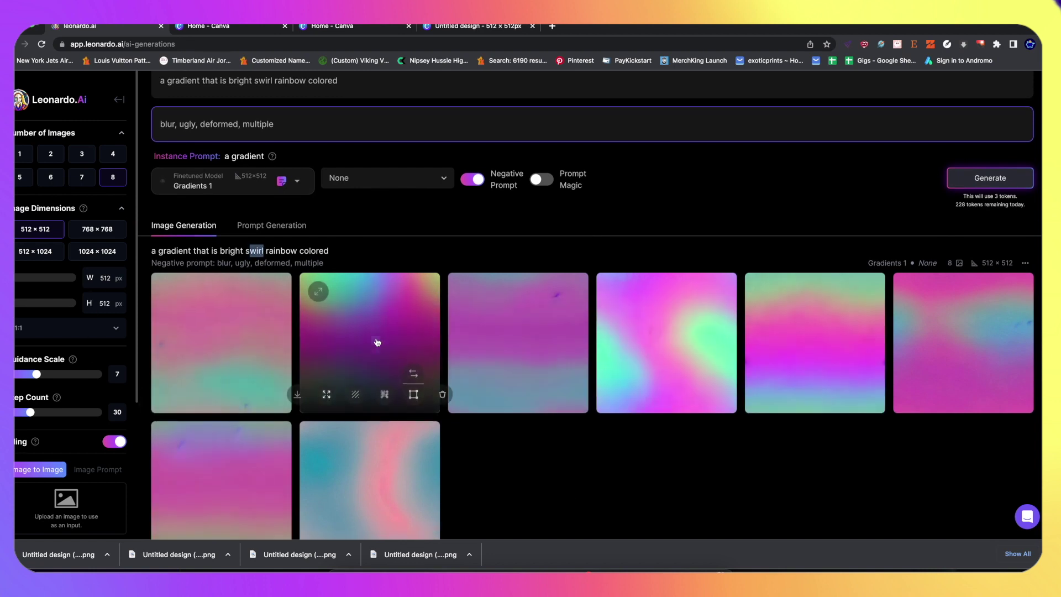
Upscale the second and fourth images of the bright swirl rainbow batch, previewing the fourth at full size.
scroll(233, 314, "up", 4)
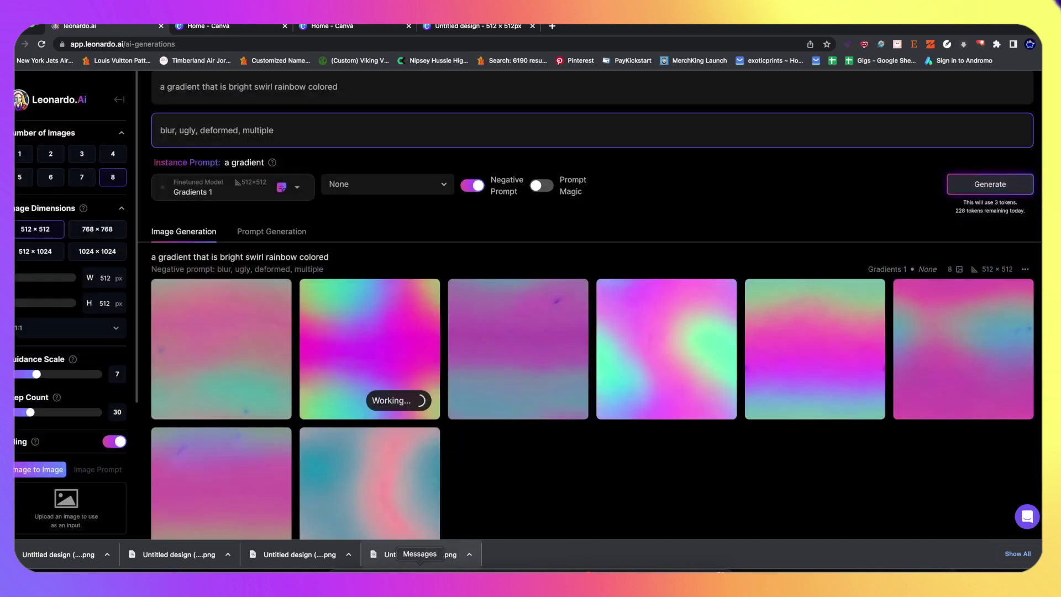
left_click(677, 312)
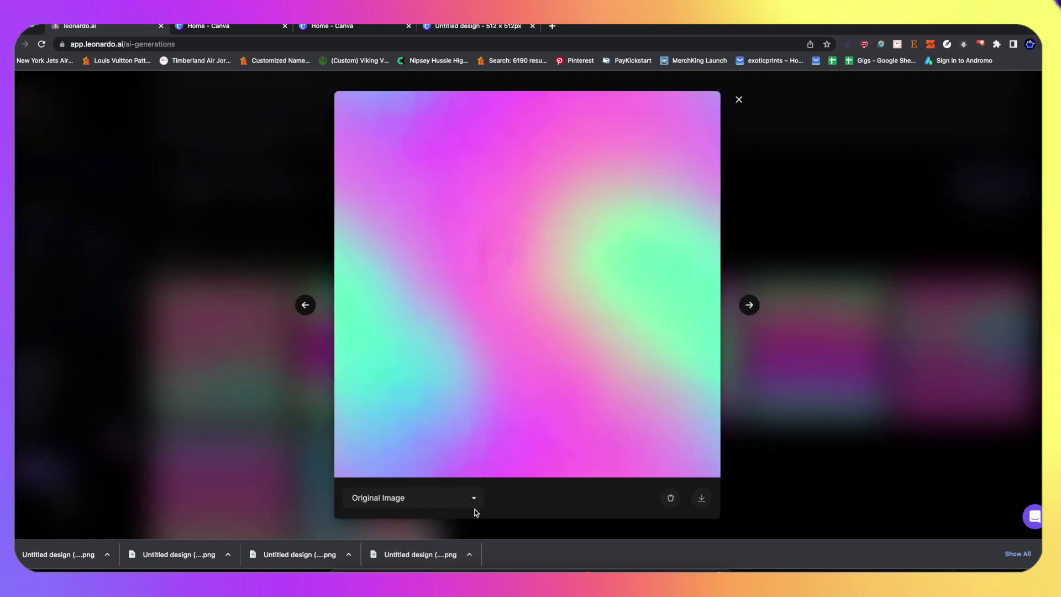
left_click(806, 440)
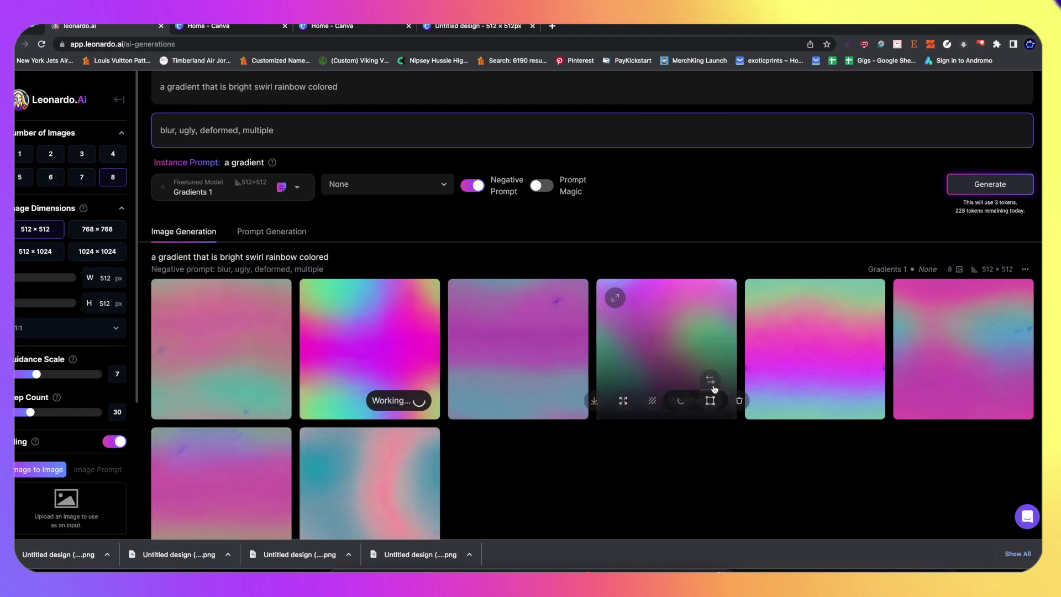
Upload the rainbow swirl design as the image-to-image input and set the generation to 2 images with a step count of 60.
scroll(558, 454, "down", 2)
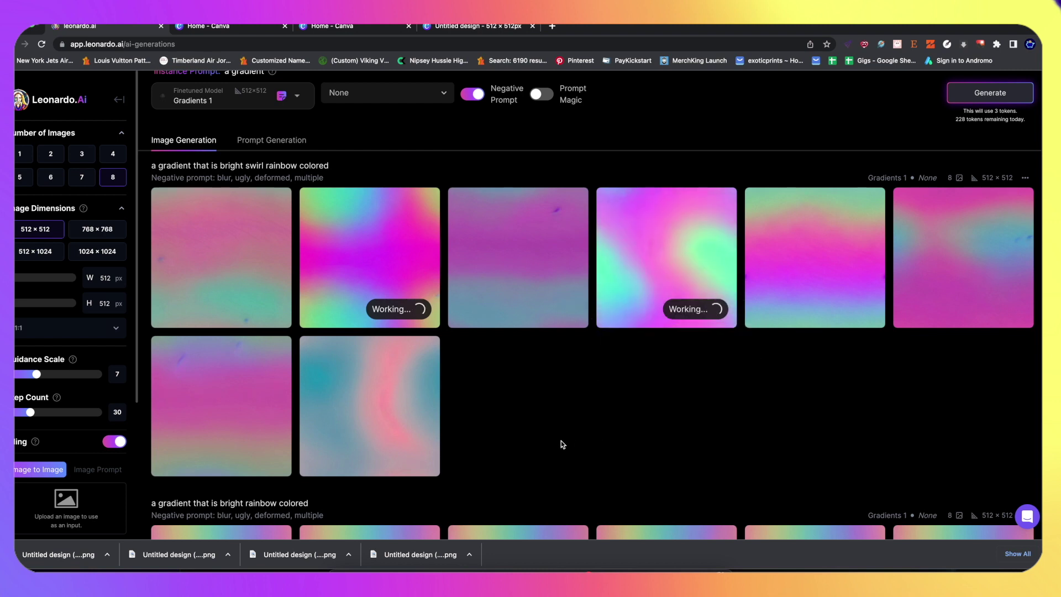
scroll(561, 440, "down", 9)
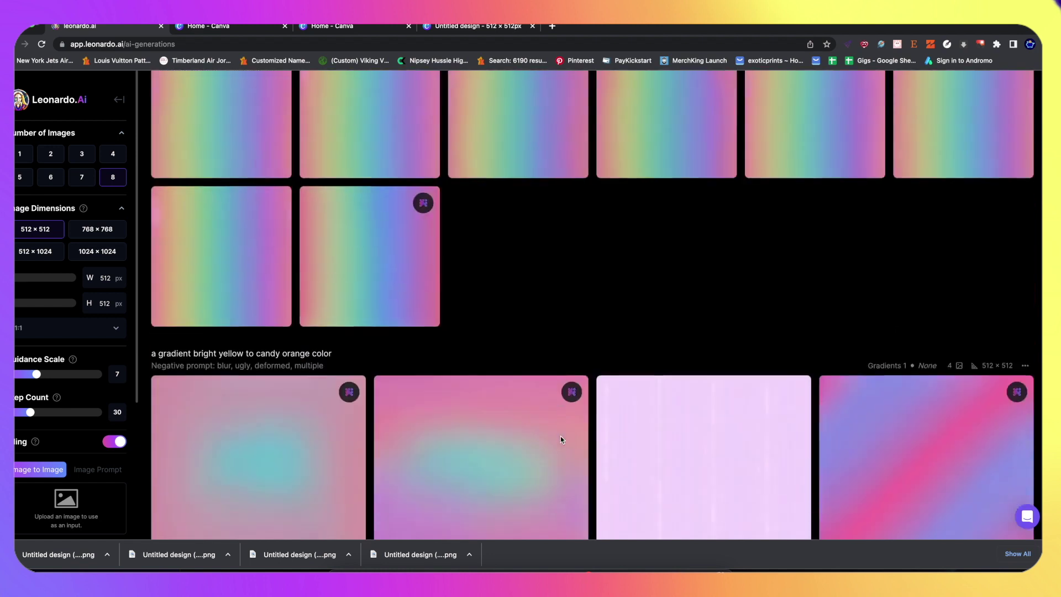
scroll(549, 210, "up", 9)
scroll(774, 249, "up", 3)
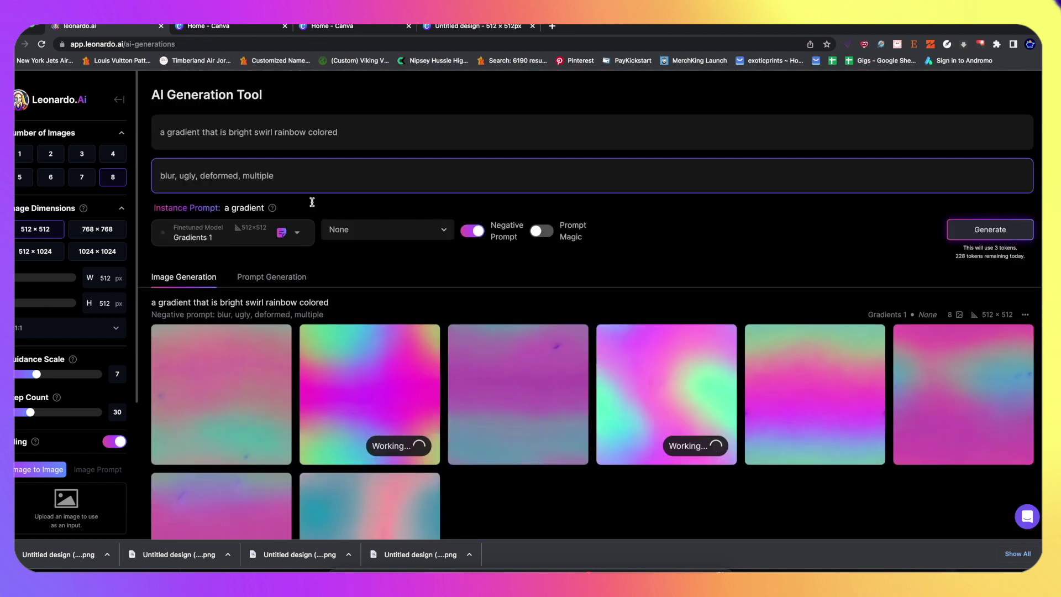
scroll(48, 527, "down", 2)
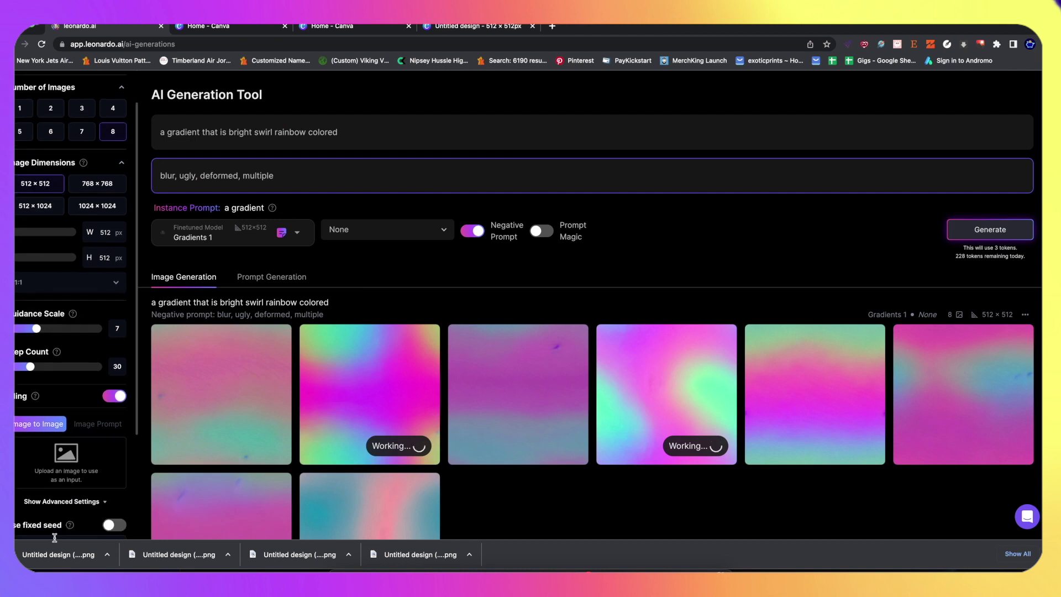
left_click_drag(52, 445, 61, 448)
scroll(66, 420, "down", 2)
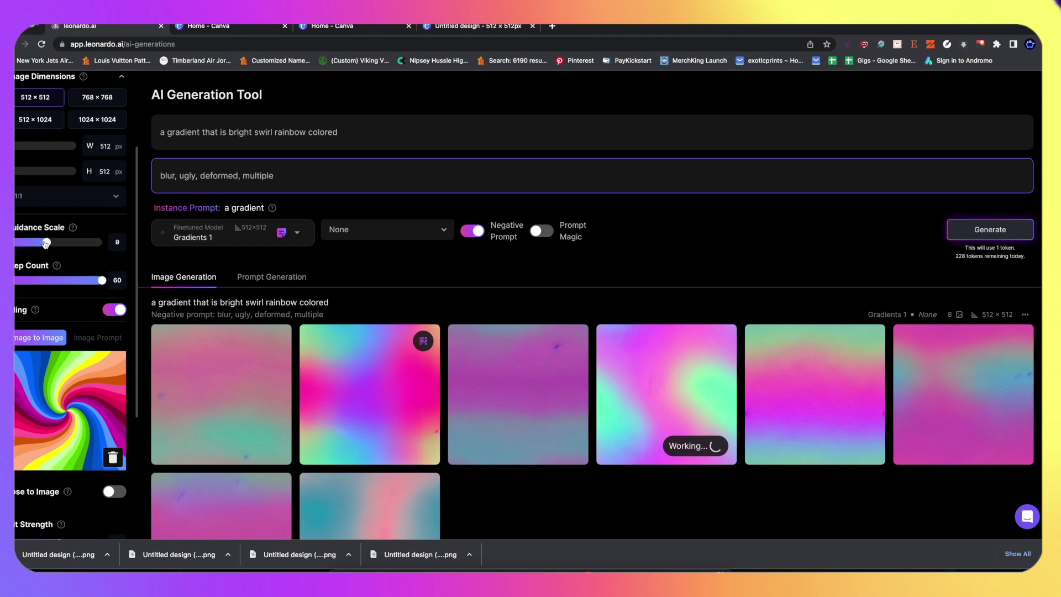
Set the guidance scale to 8 and the init strength to 0.34, and generate from the bright swirl rainbow prompt.
scroll(143, 387, "down", 4)
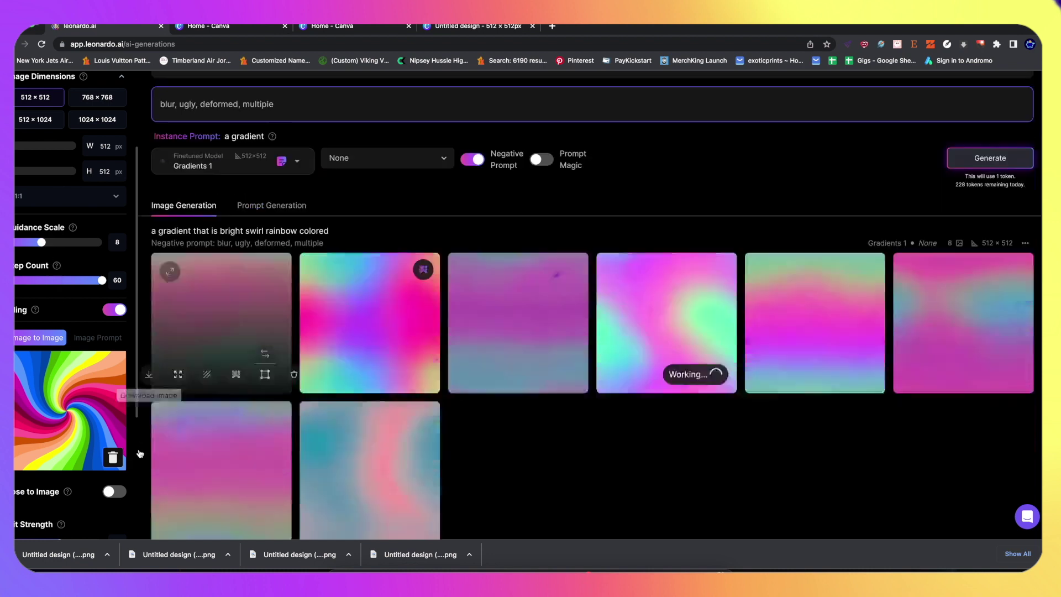
scroll(42, 442, "down", 4)
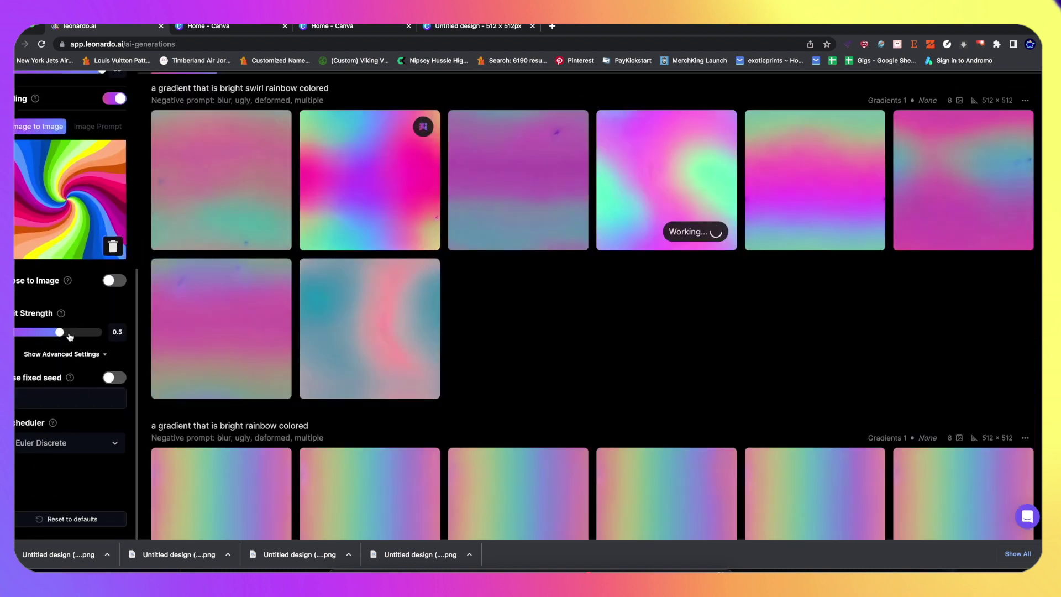
scroll(711, 450, "up", 4)
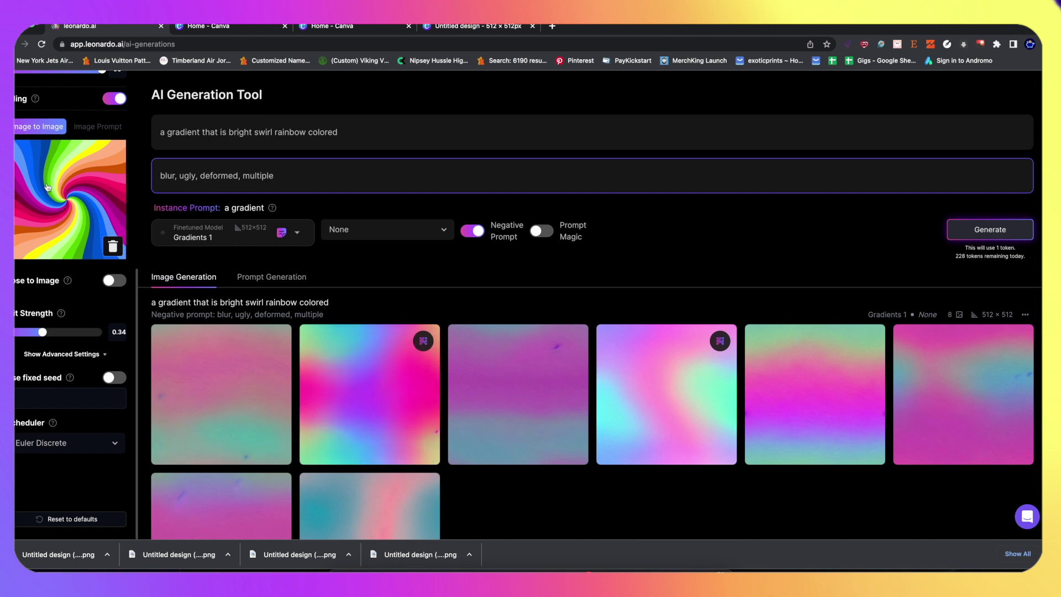
left_click(981, 227)
scroll(459, 399, "down", 3)
scroll(327, 423, "up", 3)
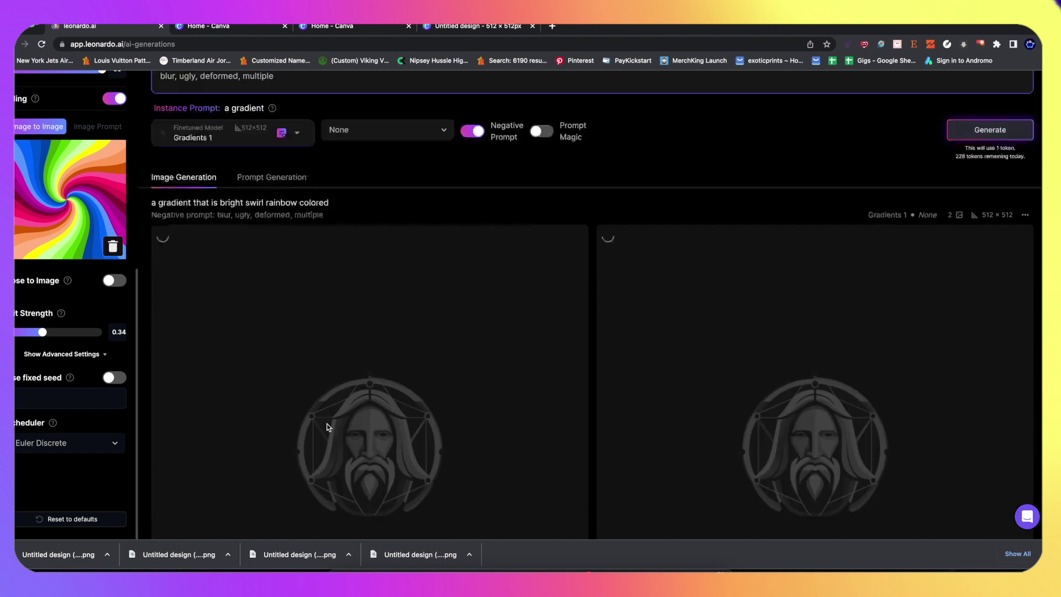
scroll(90, 327, "up", 1)
scroll(92, 330, "up", 6)
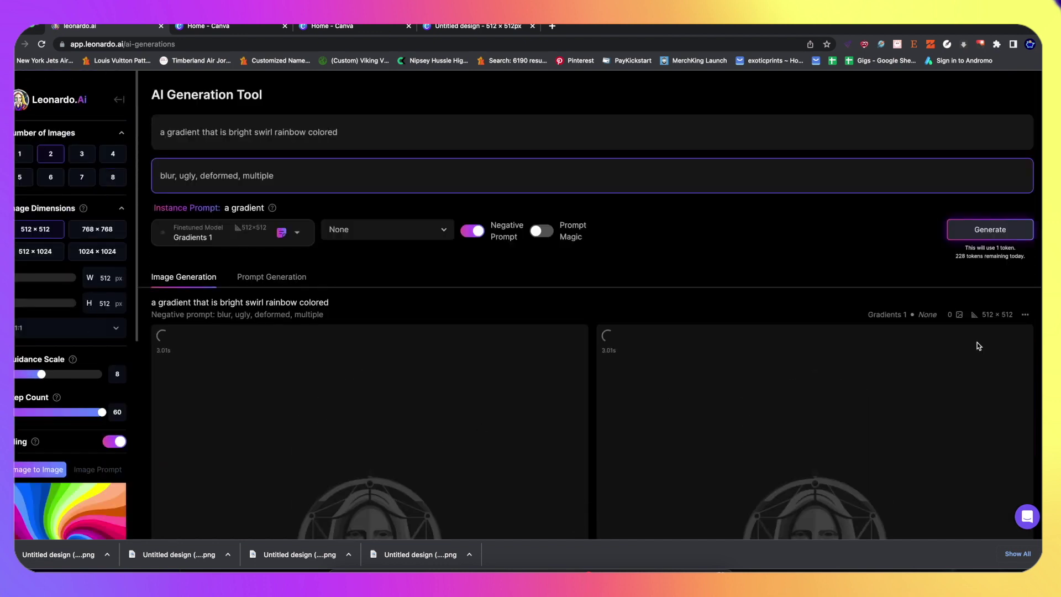
Compare the two new swirl gradients with the previous batch and preview the first one at full size.
scroll(514, 359, "down", 4)
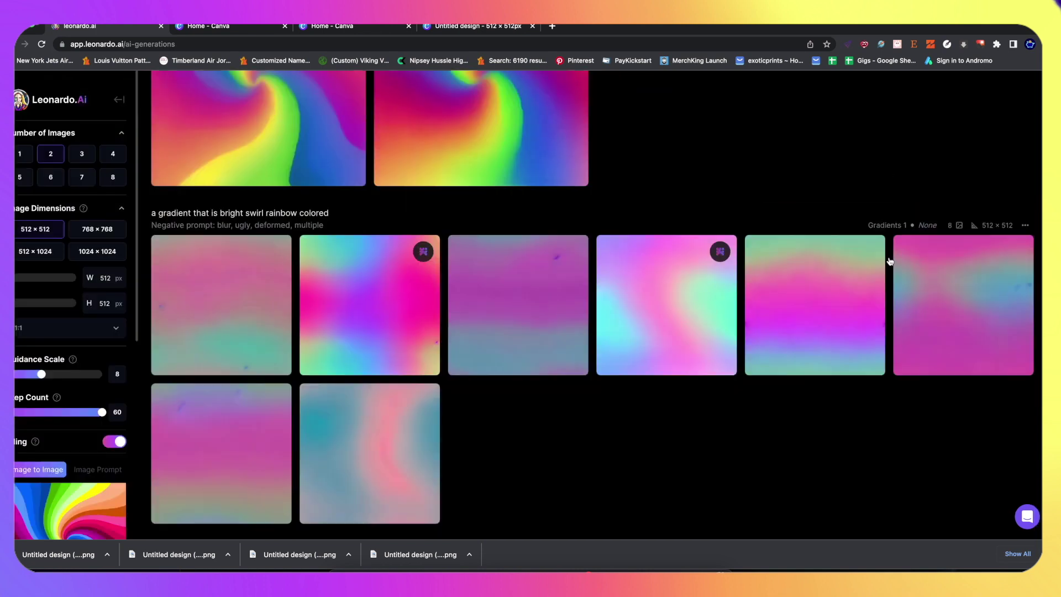
scroll(931, 265, "up", 5)
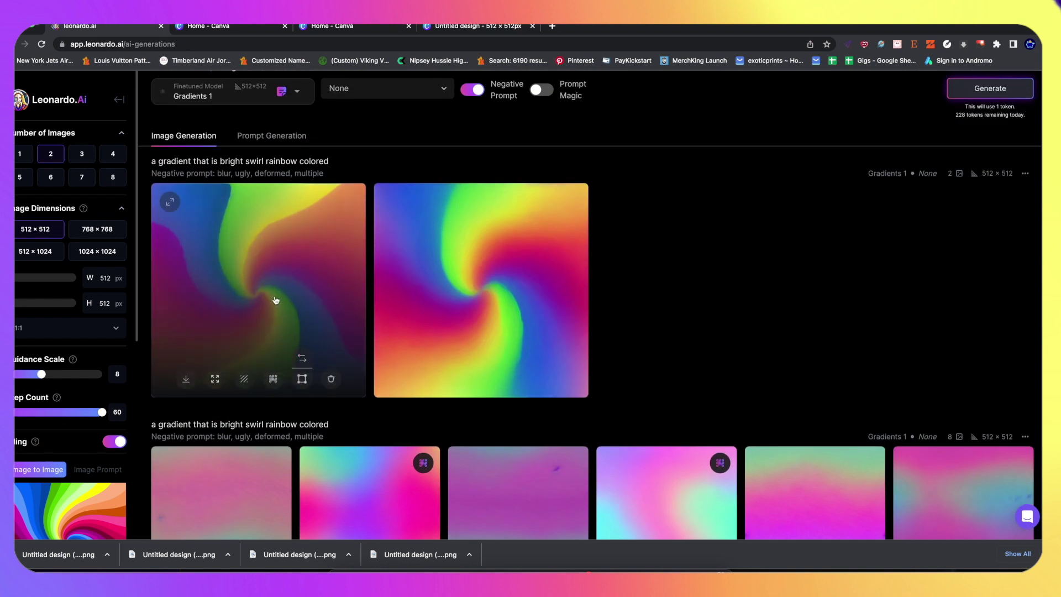
left_click(276, 300)
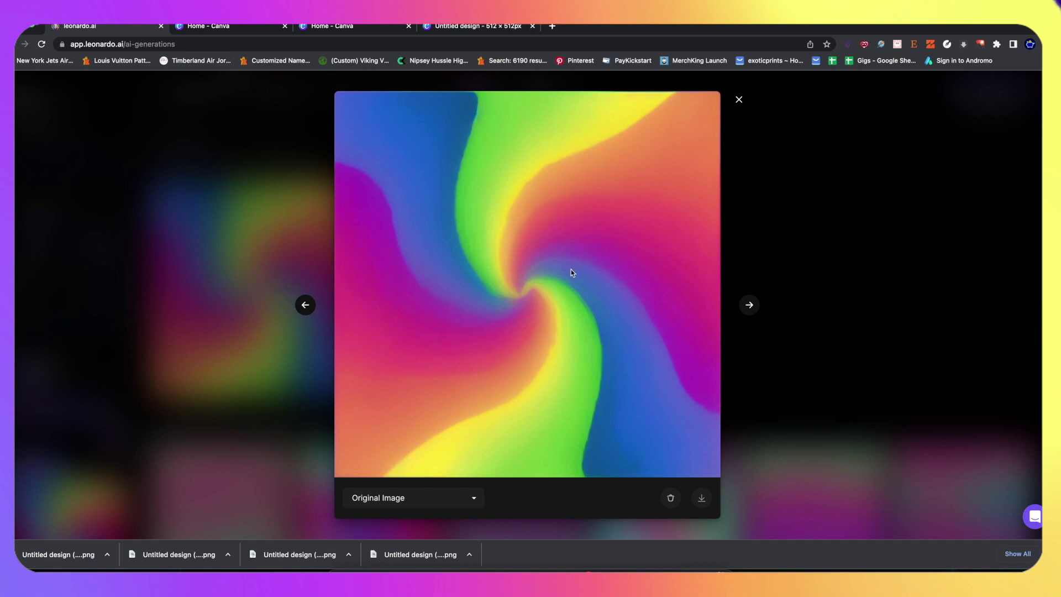
left_click(870, 187)
Lower the init strength of the swirl input image and generate 4 images from the same prompt.
scroll(35, 487, "down", 4)
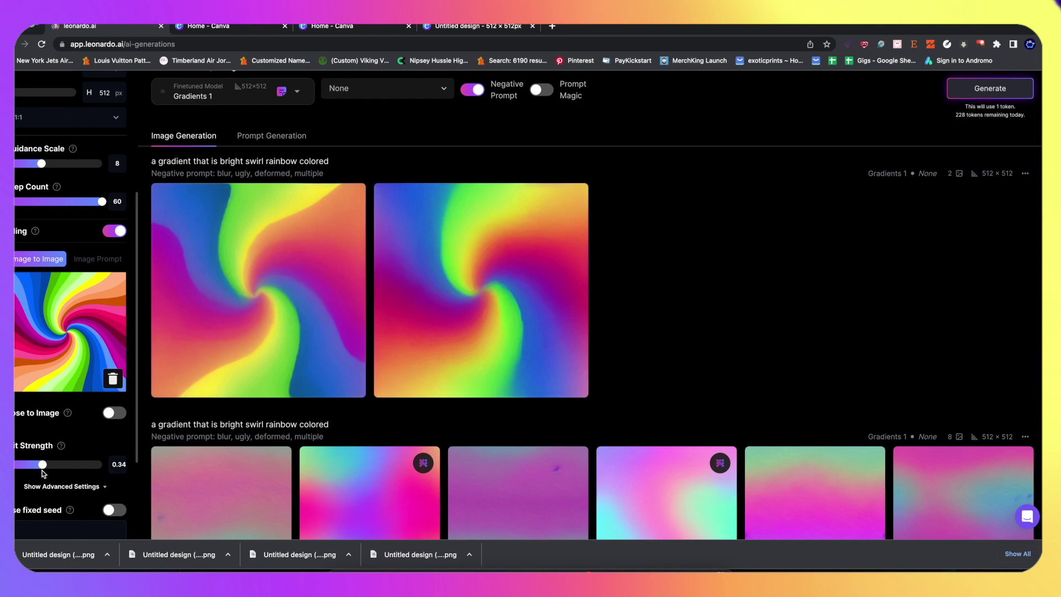
left_click_drag(36, 467, 25, 466)
scroll(842, 278, "up", 3)
scroll(121, 177, "up", 4)
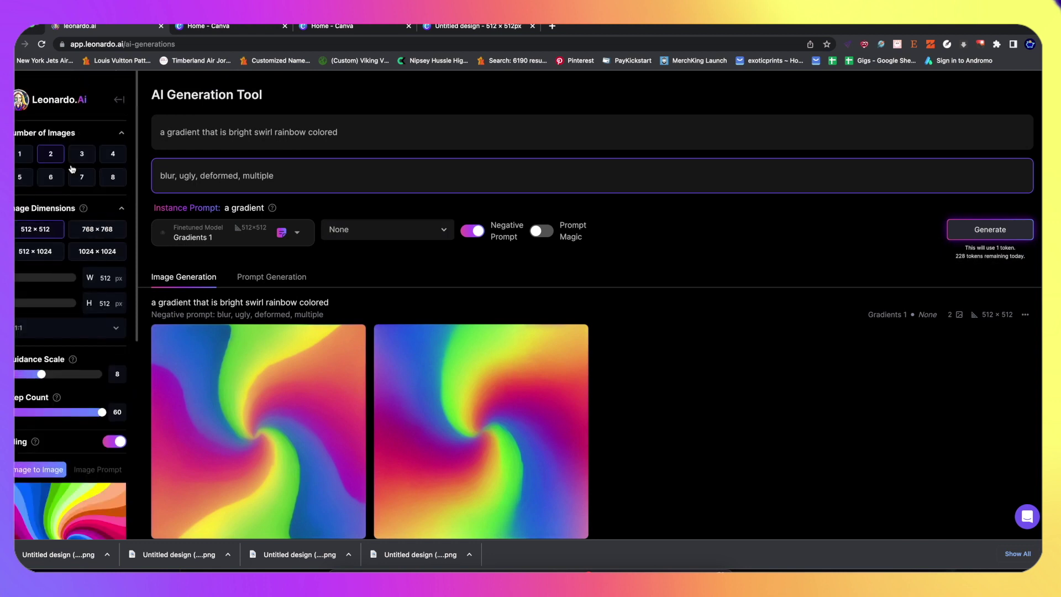
left_click(104, 157)
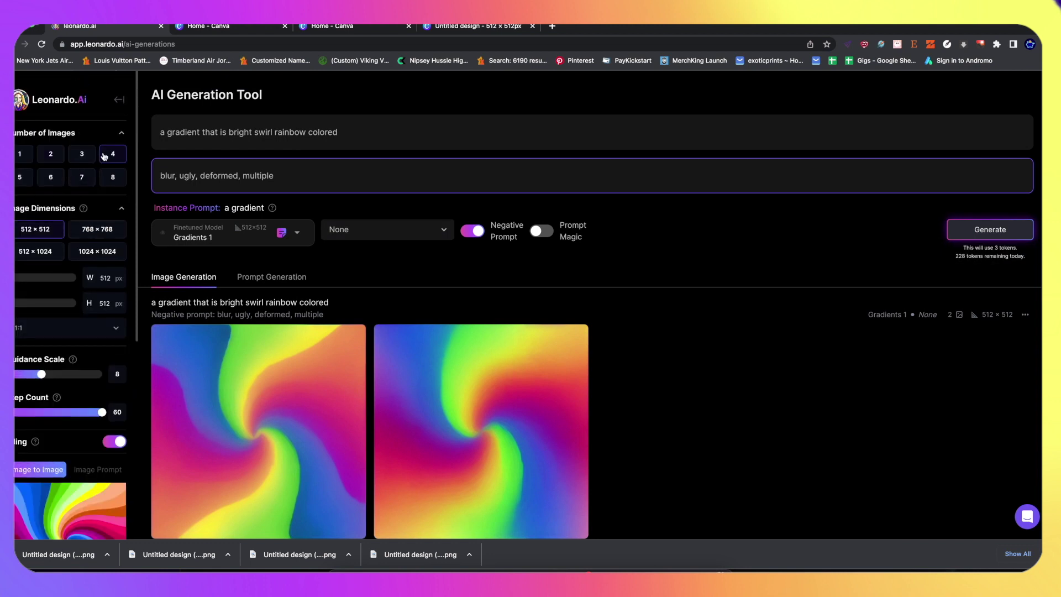
left_click(1005, 231)
scroll(568, 316, "down", 4)
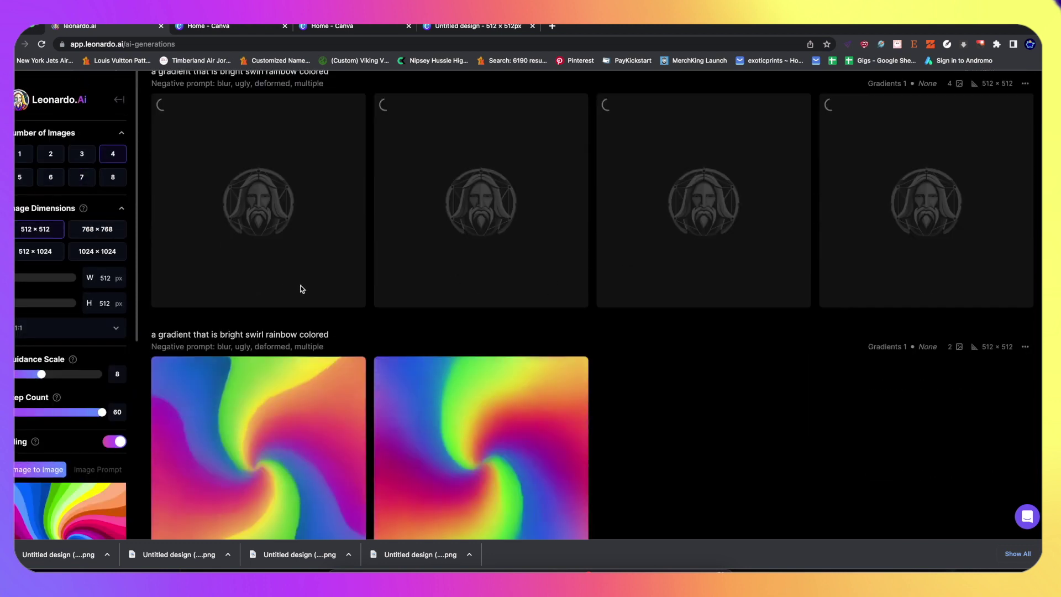
Check the init strength setting and review the earlier gradient batches while the four new swirl images generate.
scroll(55, 332, "down", 6)
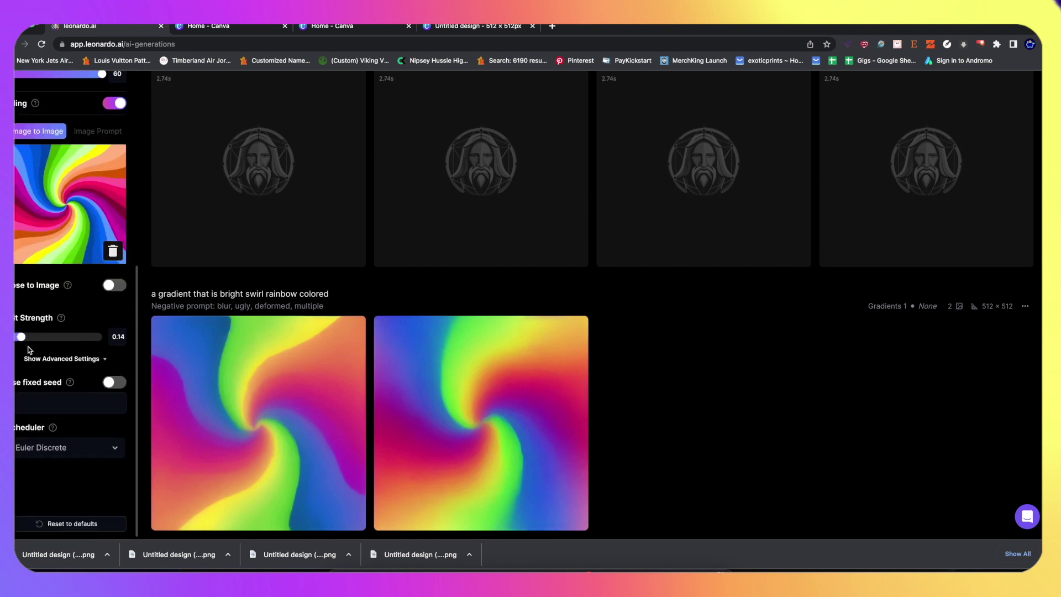
scroll(734, 370, "up", 5)
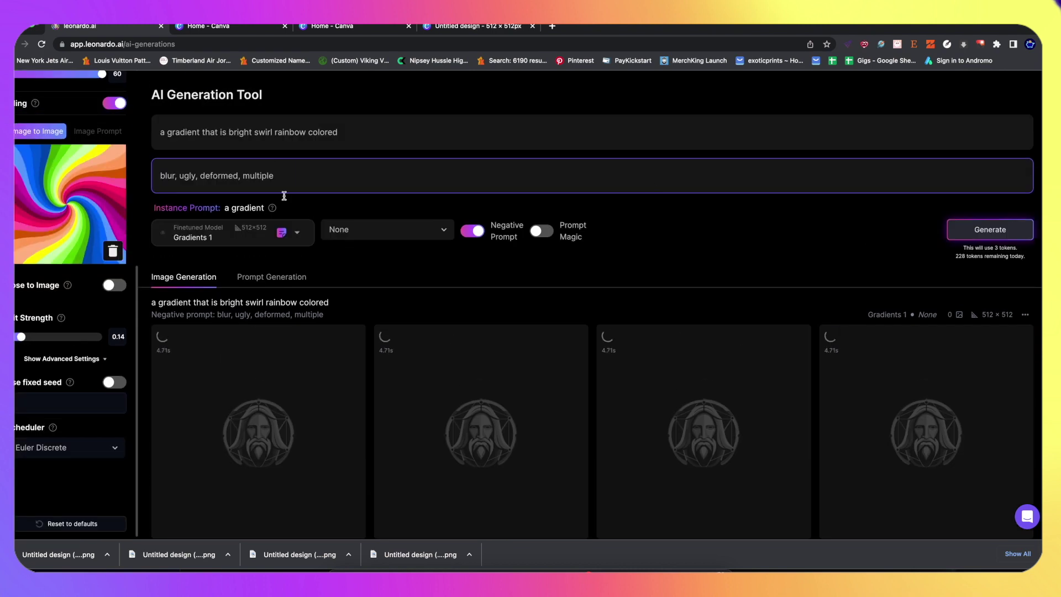
scroll(525, 324, "down", 2)
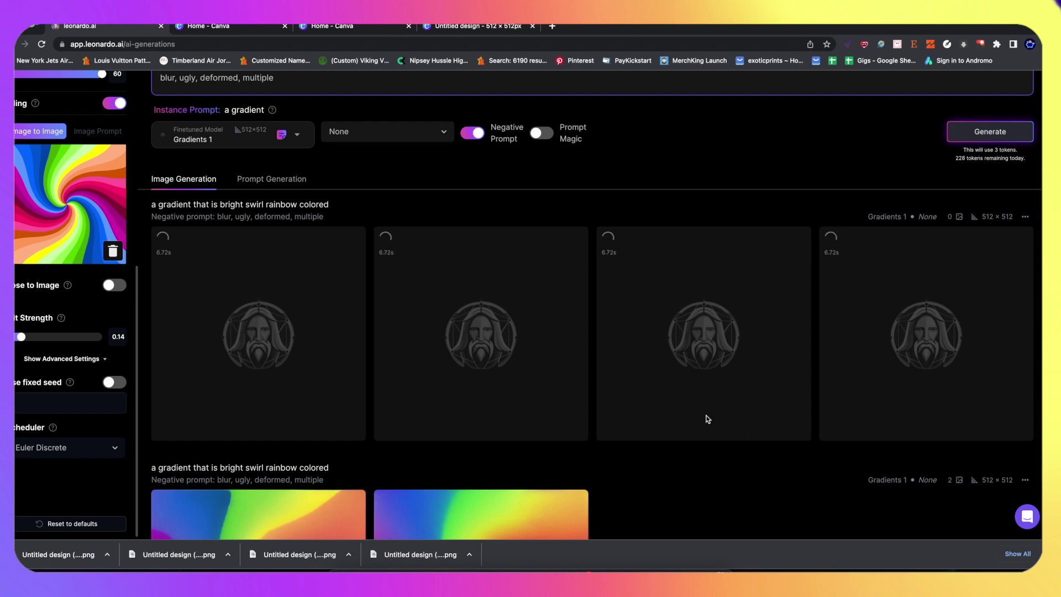
scroll(585, 386, "down", 2)
scroll(584, 387, "down", 8)
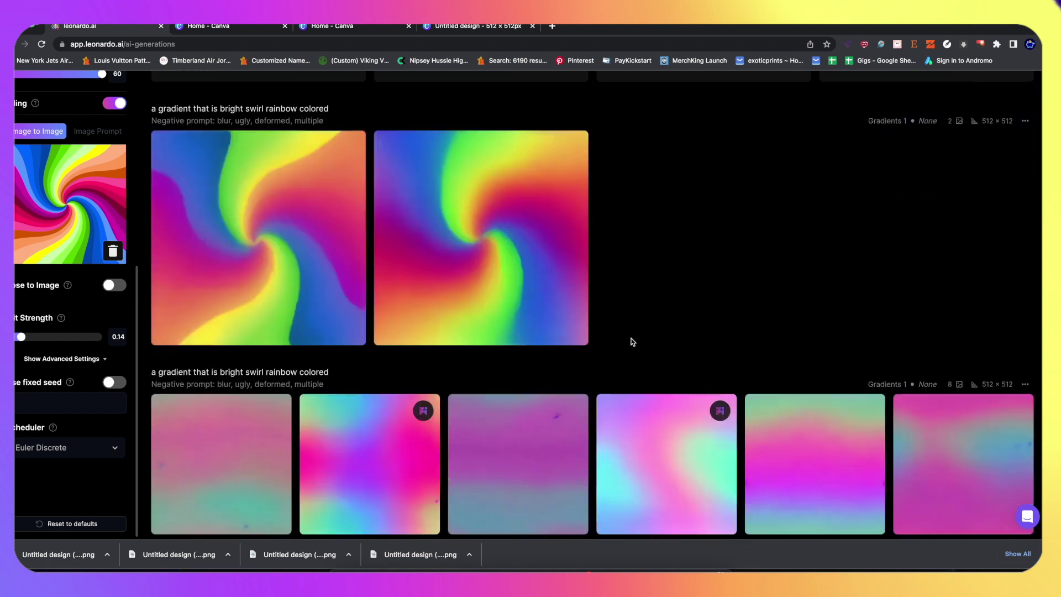
scroll(990, 503, "down", 2)
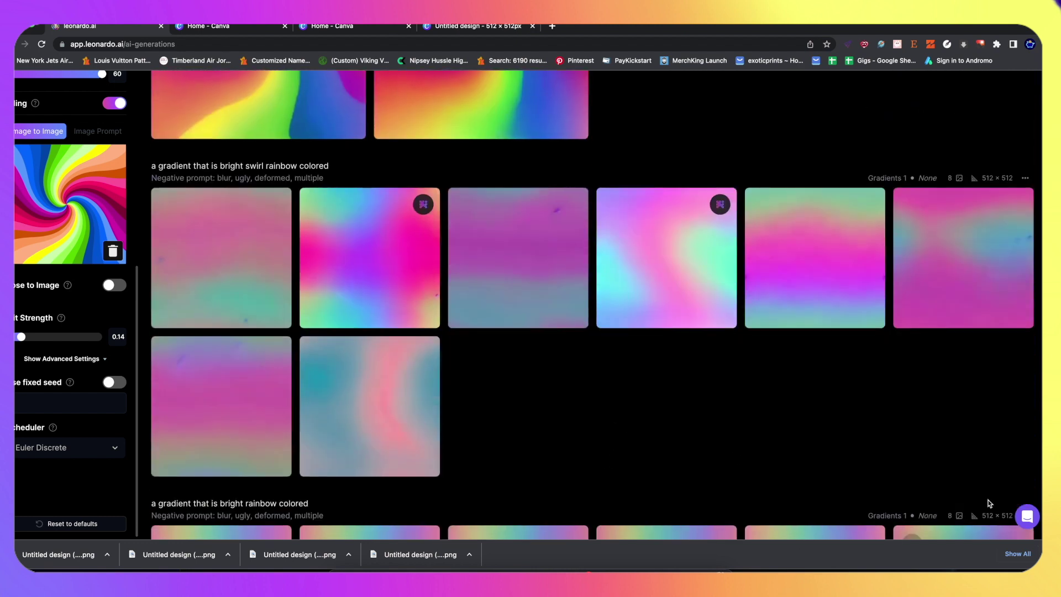
scroll(365, 409, "down", 8)
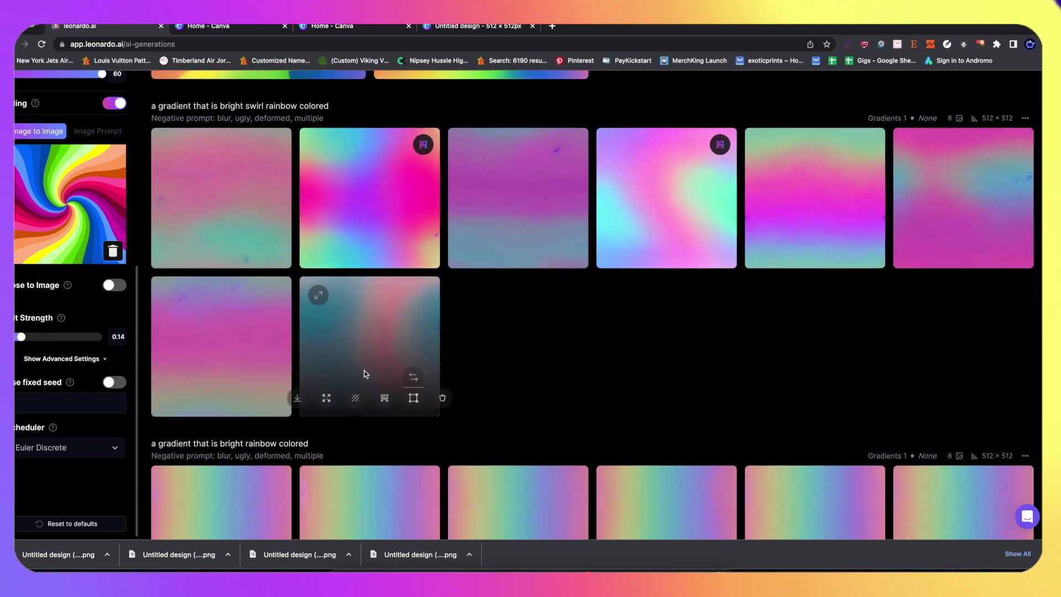
scroll(672, 404, "up", 15)
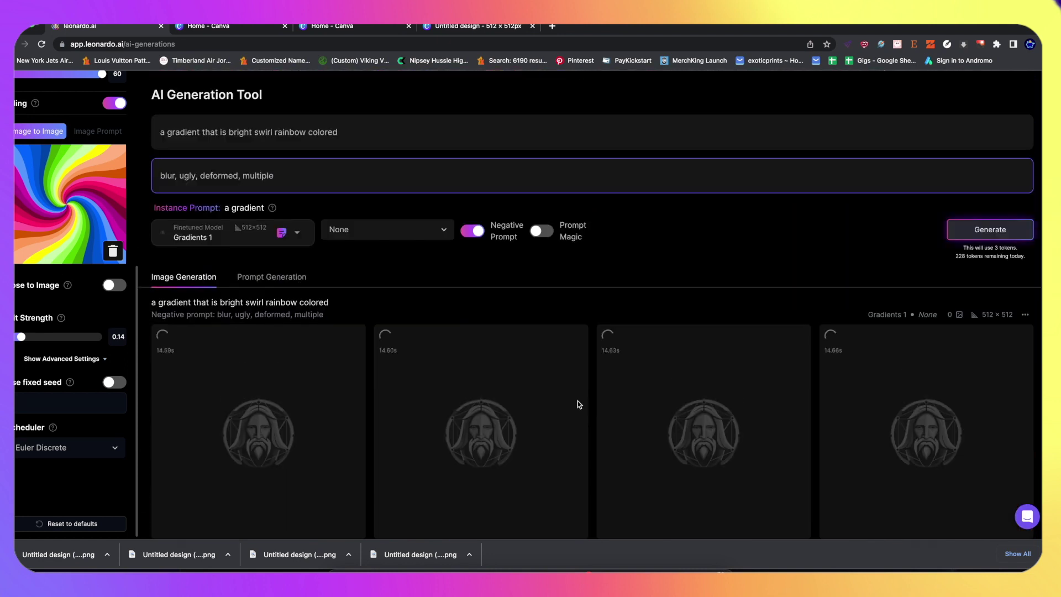
scroll(568, 407, "down", 20)
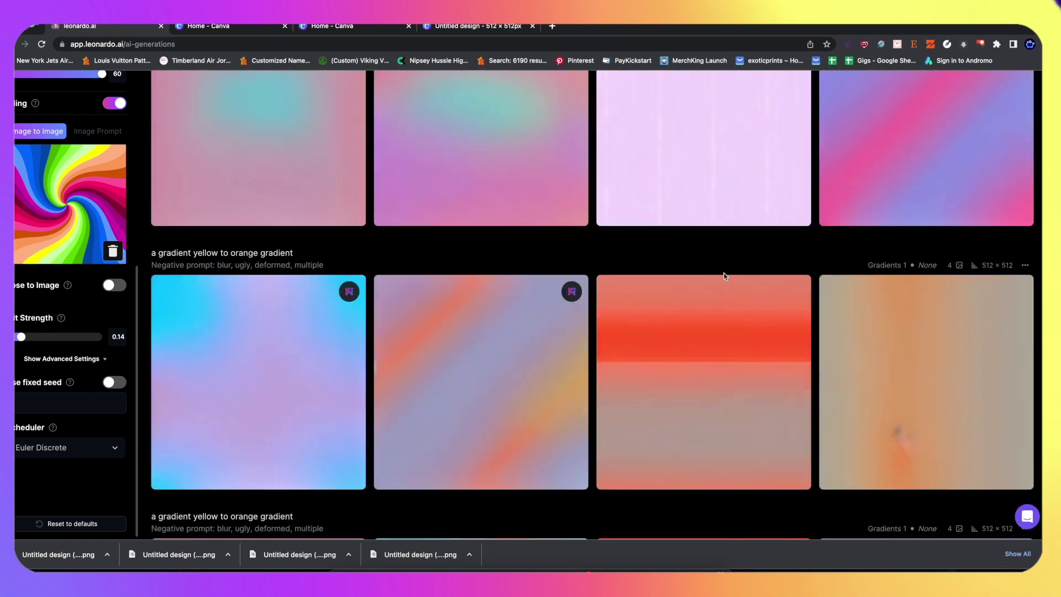
scroll(579, 277, "down", 7)
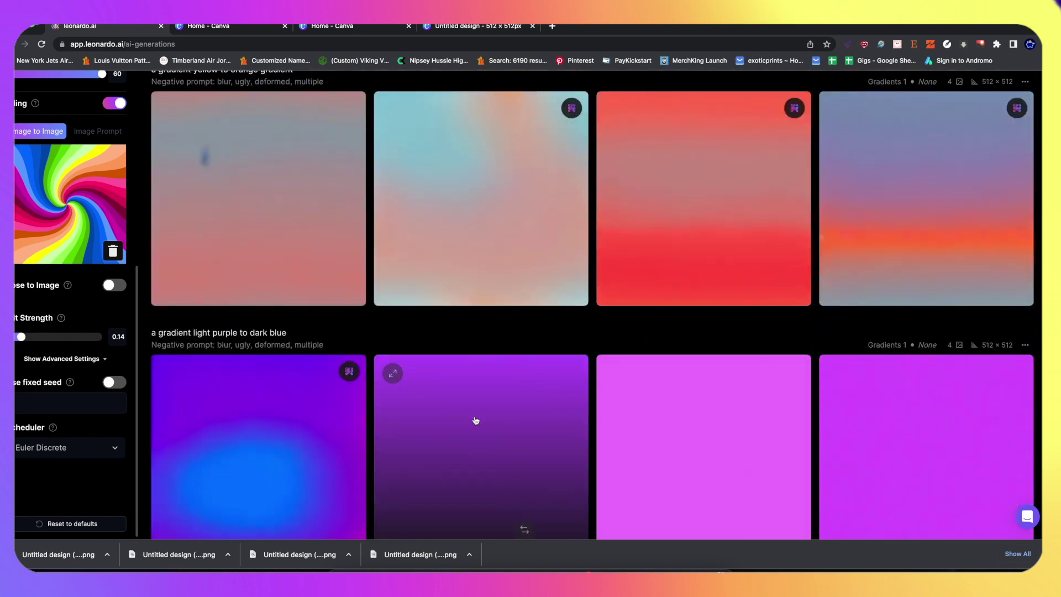
scroll(604, 364, "up", 10)
scroll(604, 365, "up", 15)
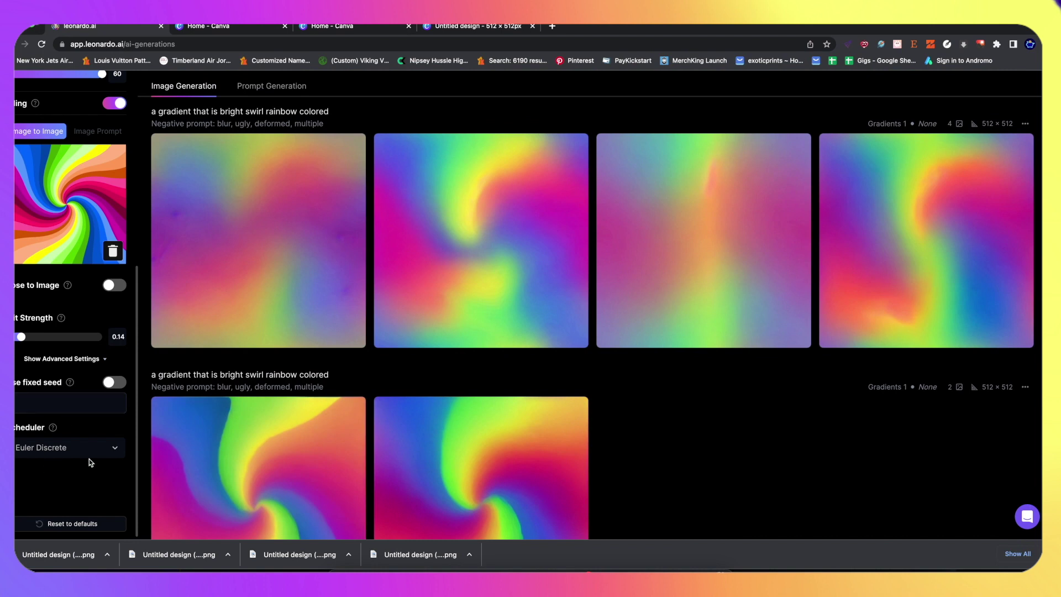
Preview the fourth and second images of the new swirl batch at full size.
left_click(945, 244)
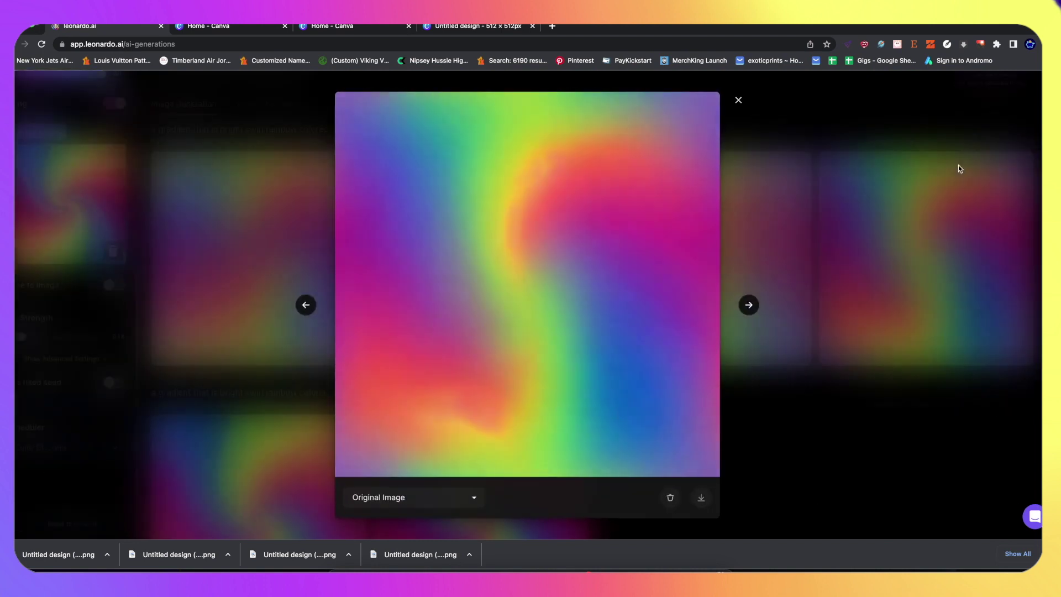
left_click(957, 168)
left_click(476, 241)
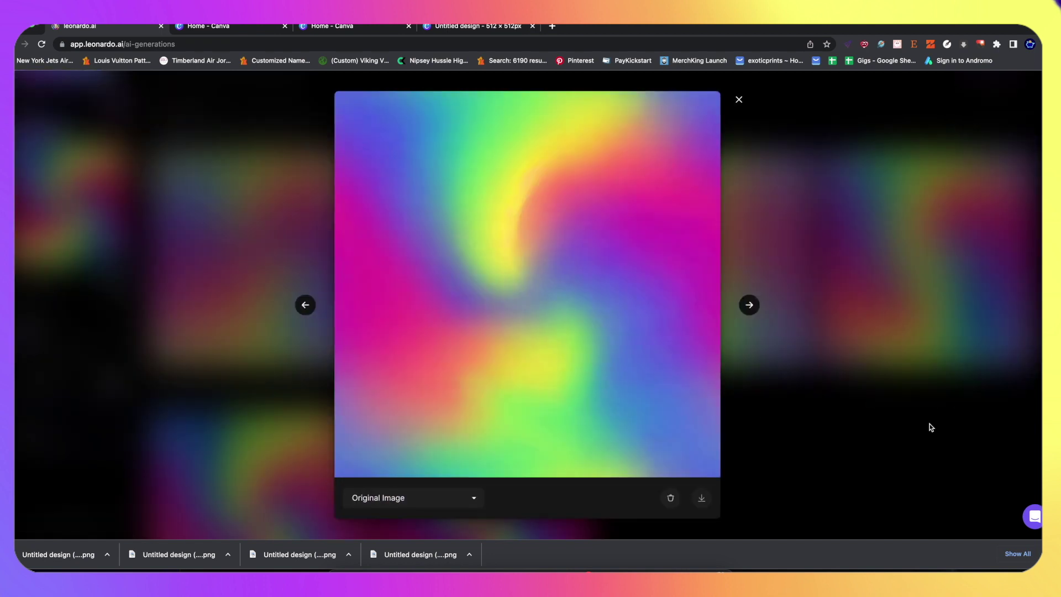
left_click(930, 429)
Recheck the fourth swirl gradient, and upscale the first, second and fourth images of the new batch.
left_click(924, 249)
left_click(843, 386)
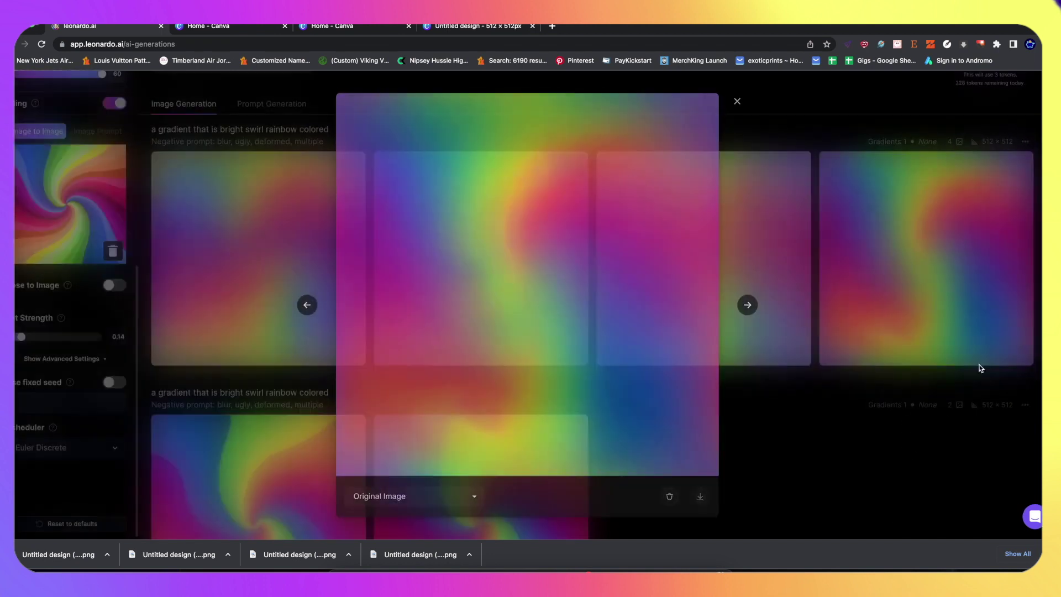
left_click(941, 348)
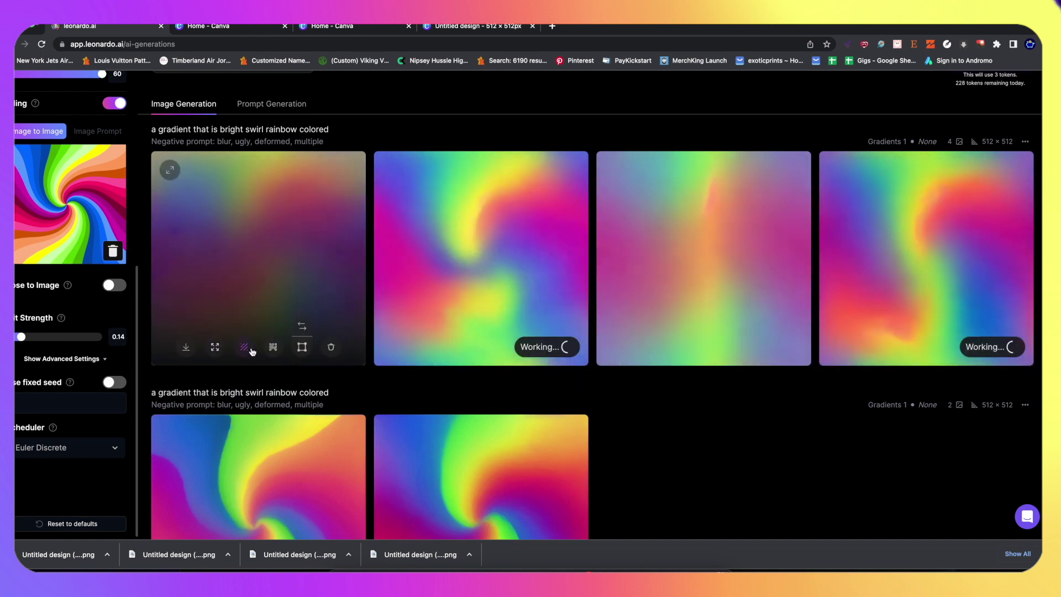
left_click(273, 346)
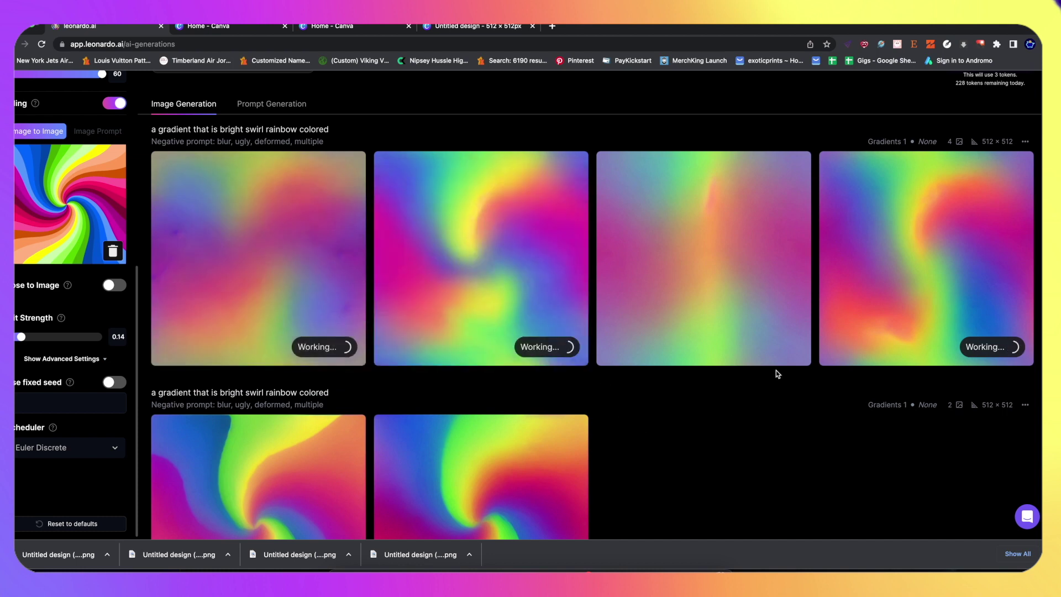
Preview the second swirl gradient at full size and look over the previous batches while the upscales process.
left_click(513, 224)
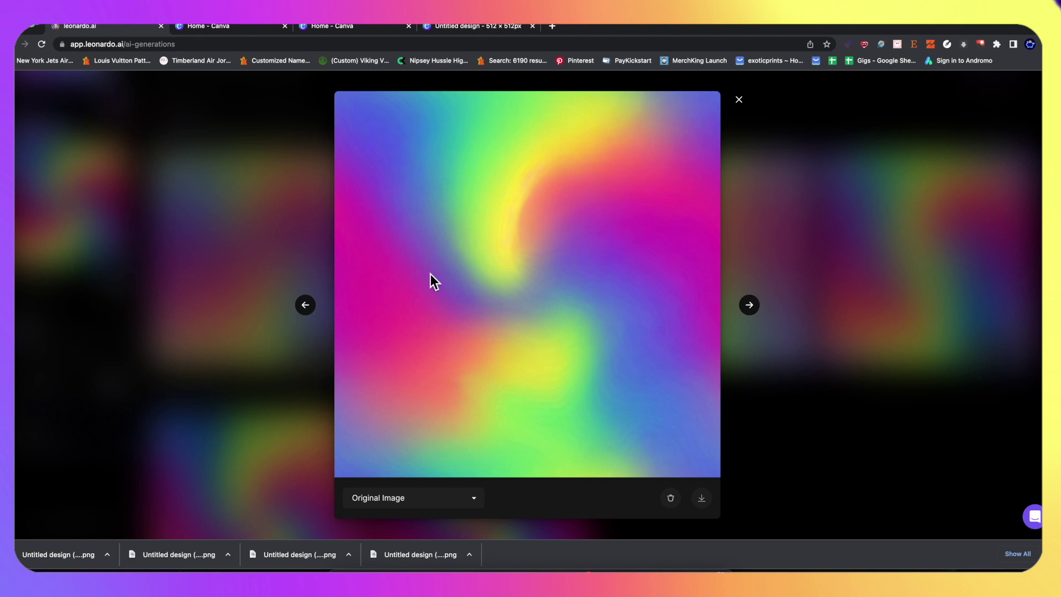
left_click(876, 181)
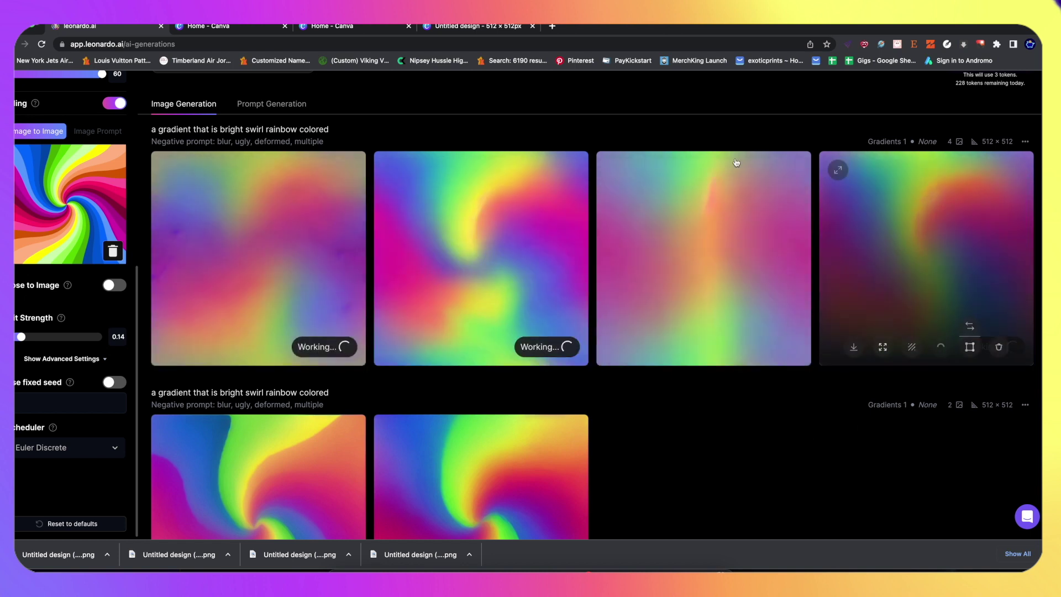
scroll(28, 289, "up", 6)
scroll(336, 296, "up", 3)
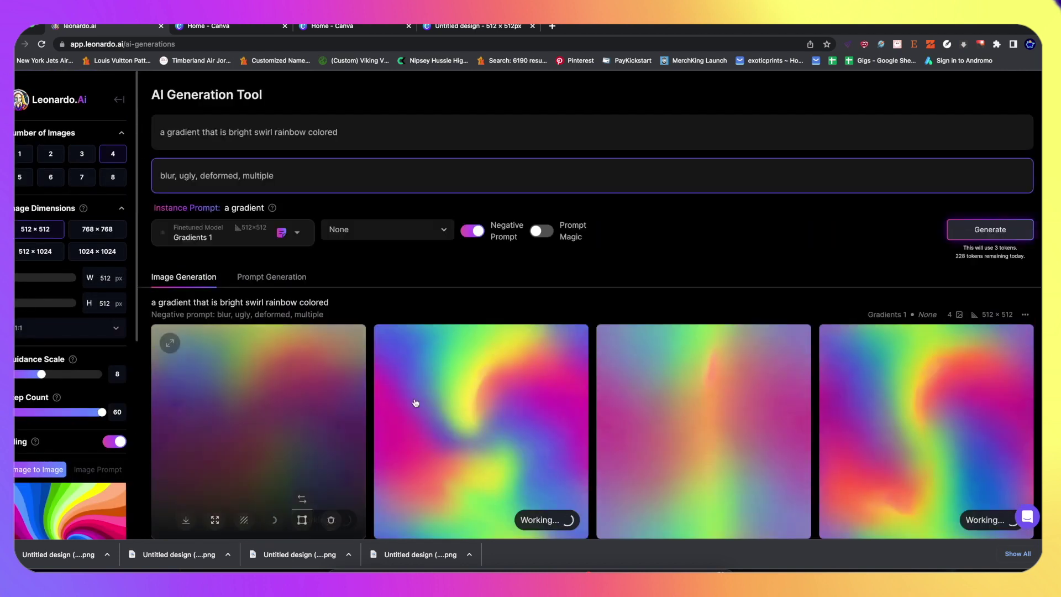
scroll(204, 290, "down", 4)
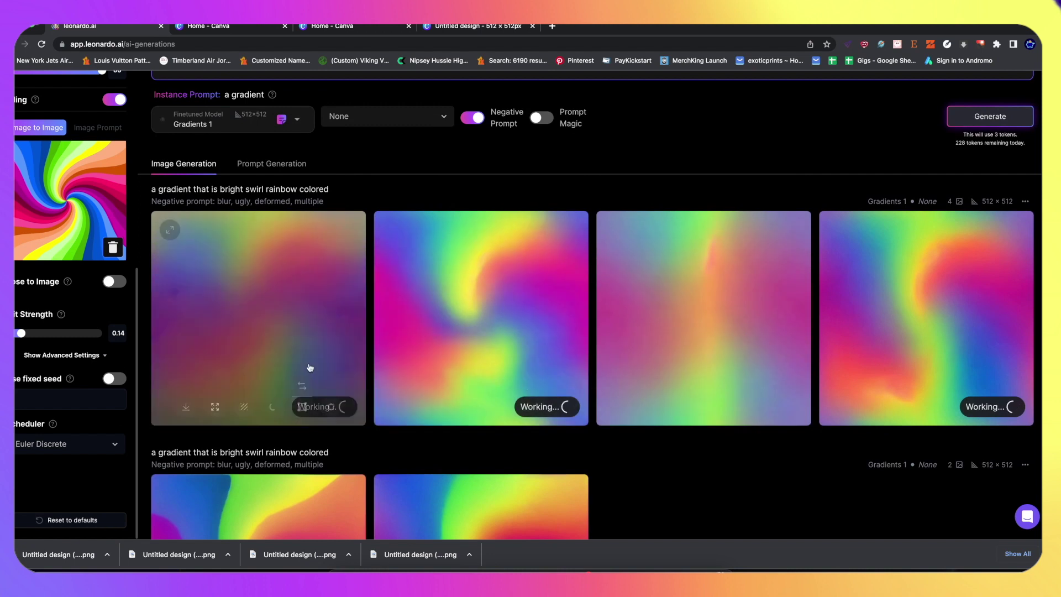
scroll(321, 465, "down", 15)
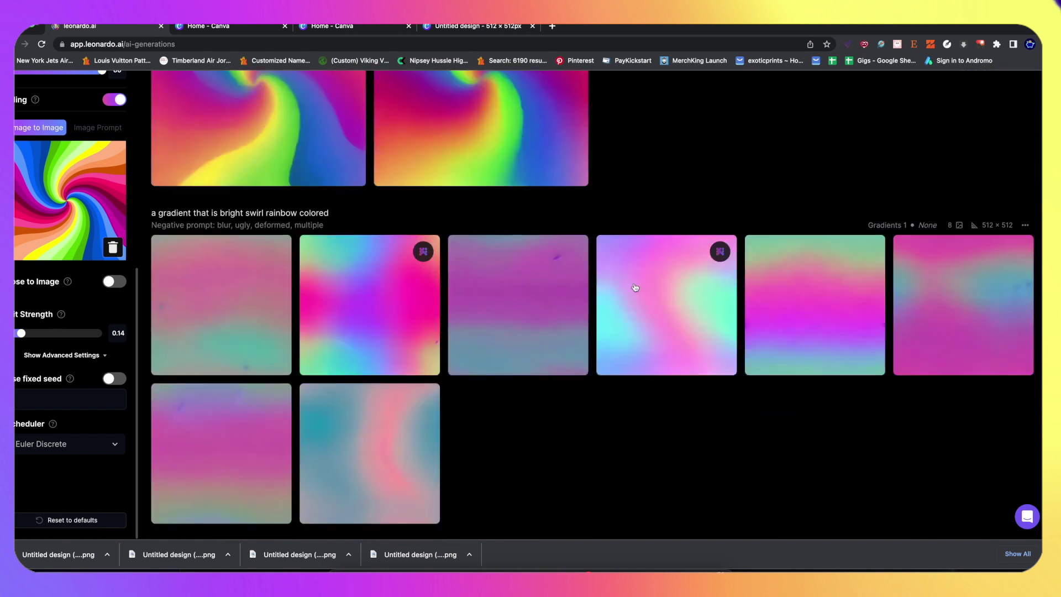
scroll(476, 363, "up", 10)
scroll(471, 362, "up", 9)
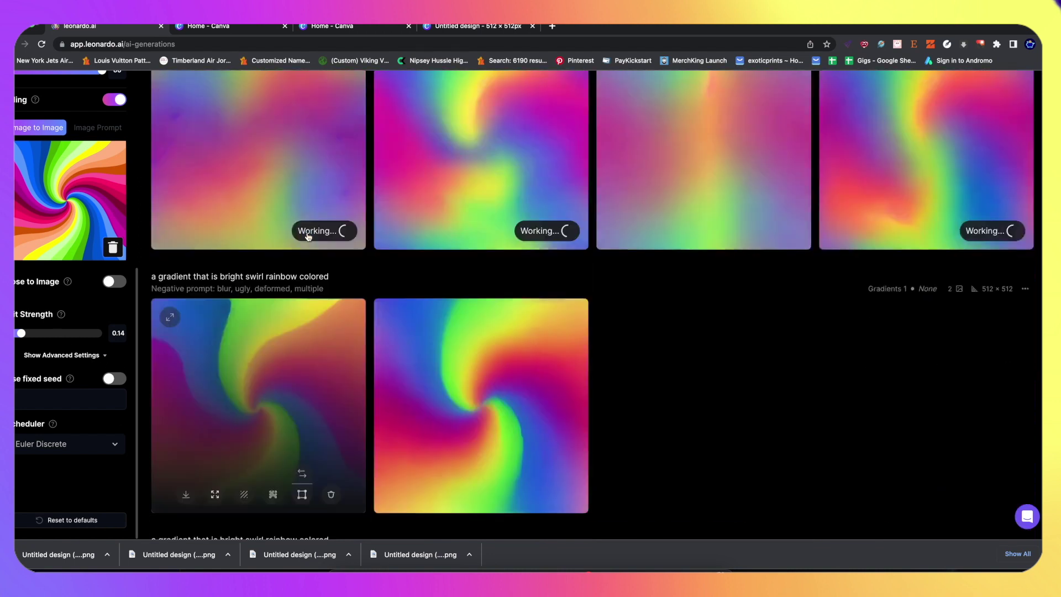
scroll(339, 399, "down", 3)
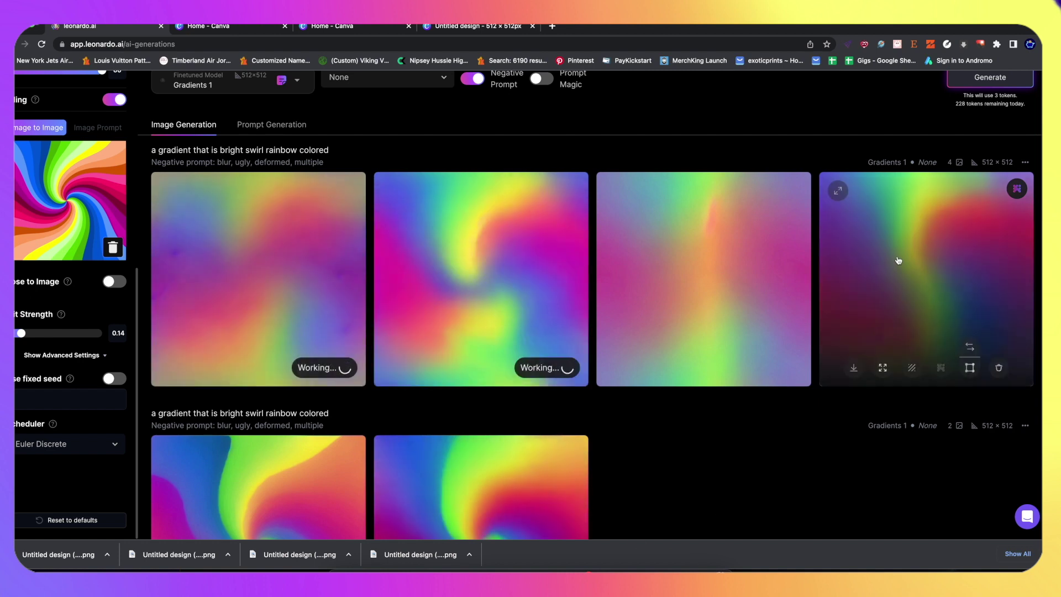
Compare the original and upscaled versions of the fourth swirl gradient at full size.
left_click(898, 251)
left_click(421, 503)
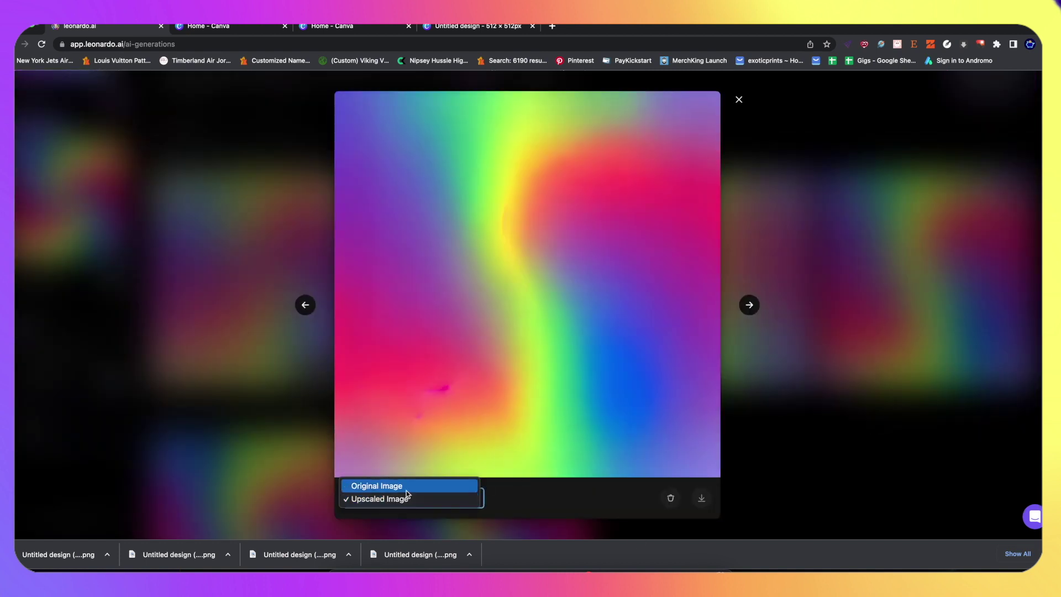
left_click(381, 484)
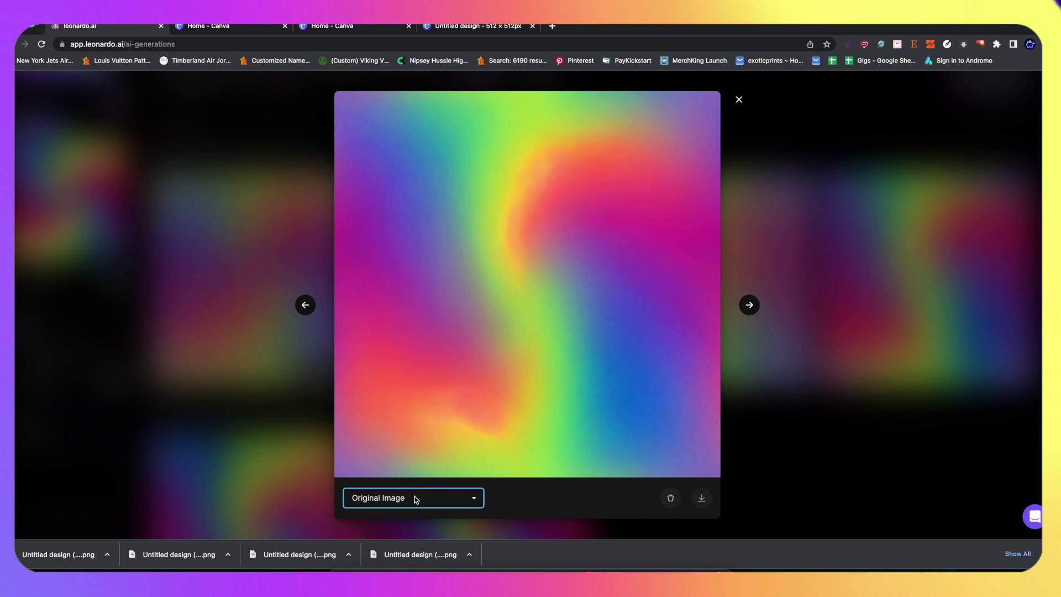
left_click(416, 499)
left_click(394, 511)
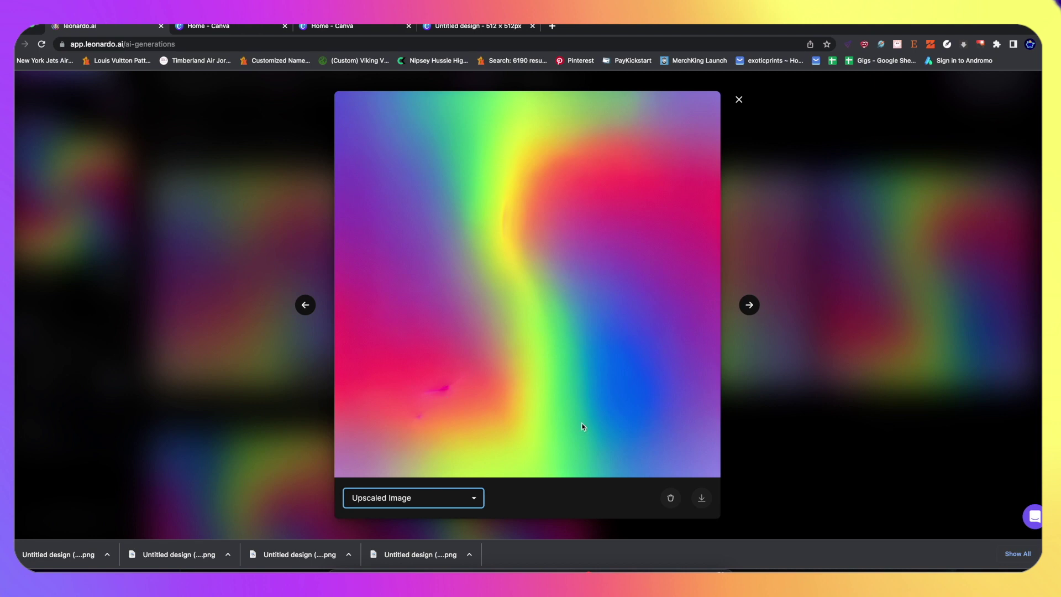
left_click(999, 255)
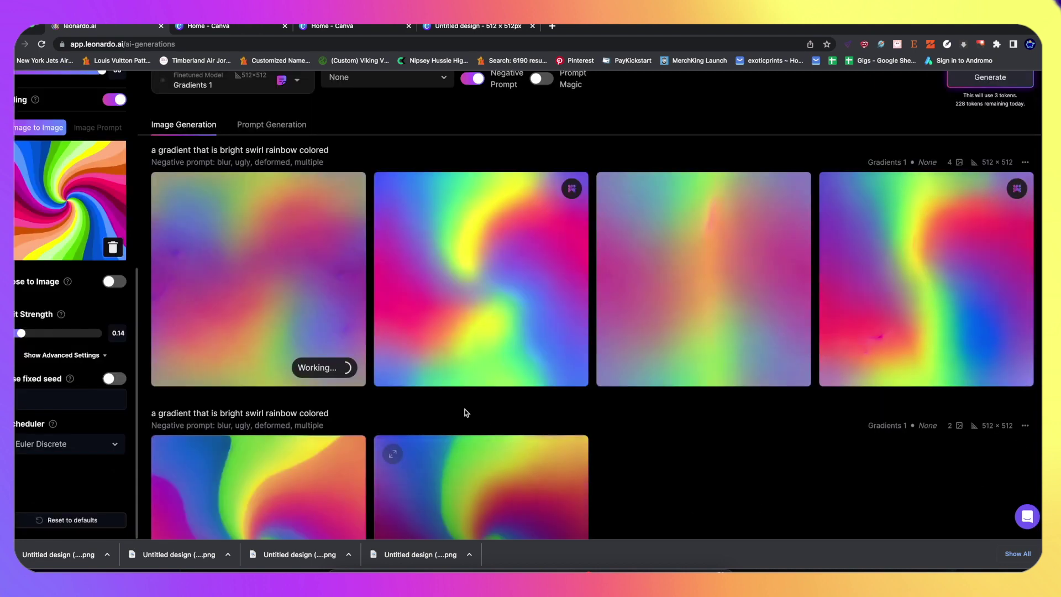
Compare the original and upscaled versions of the second swirl gradient at full size.
left_click(443, 250)
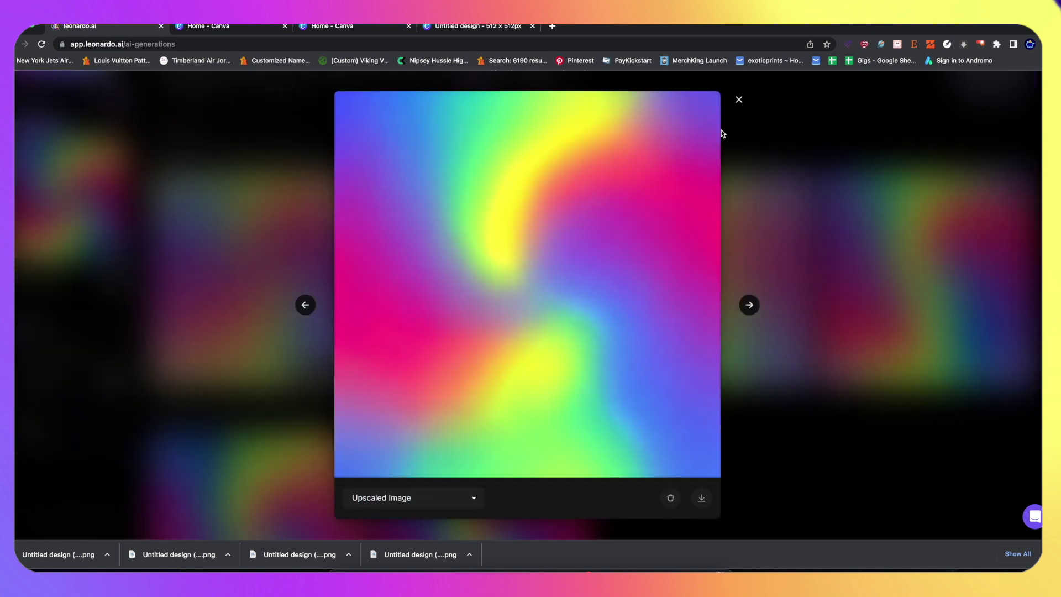
left_click(429, 502)
left_click(388, 485)
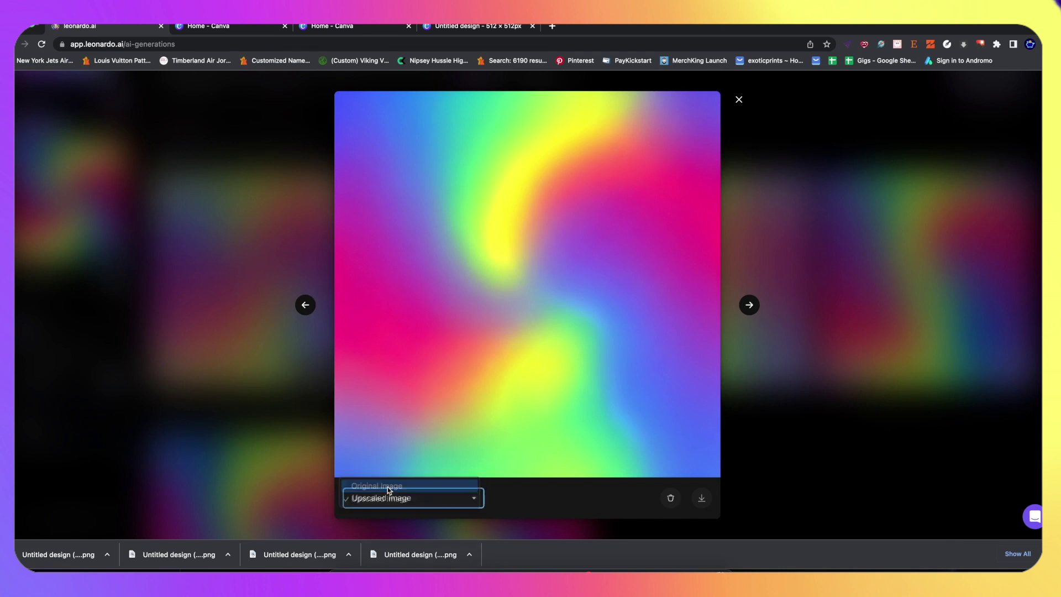
left_click(394, 492)
left_click(393, 512)
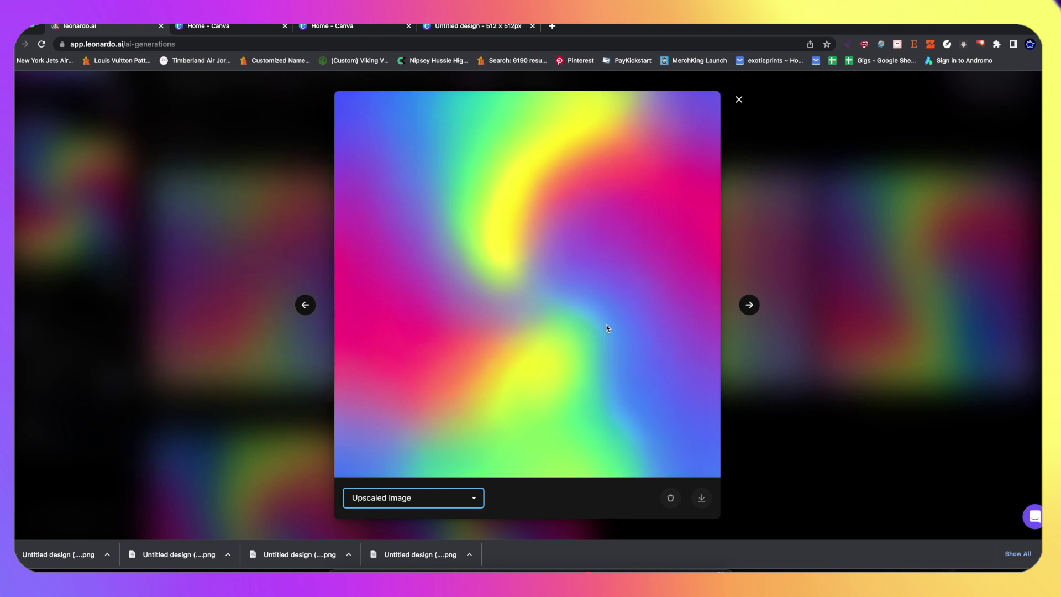
left_click(865, 345)
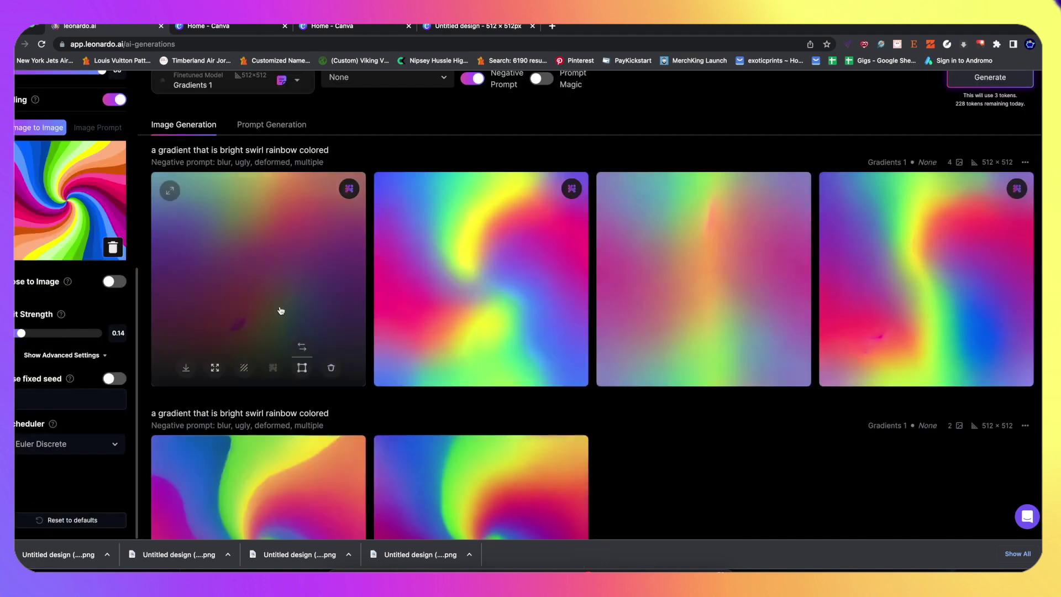
Examine the upscaled version of the first swirl gradient at full size for blemishes.
left_click(281, 311)
left_click(475, 494)
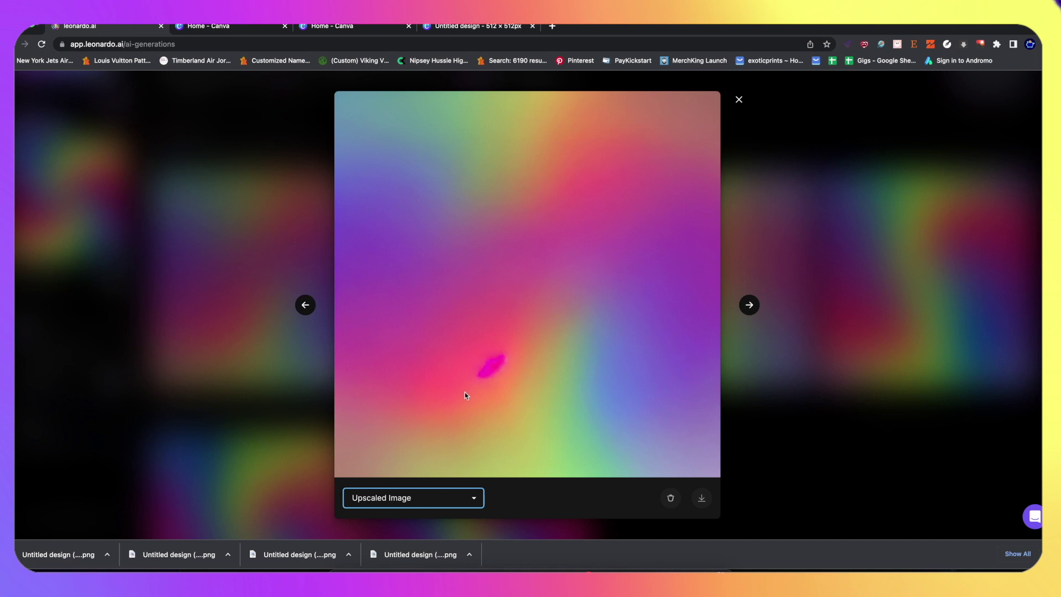
left_click(835, 173)
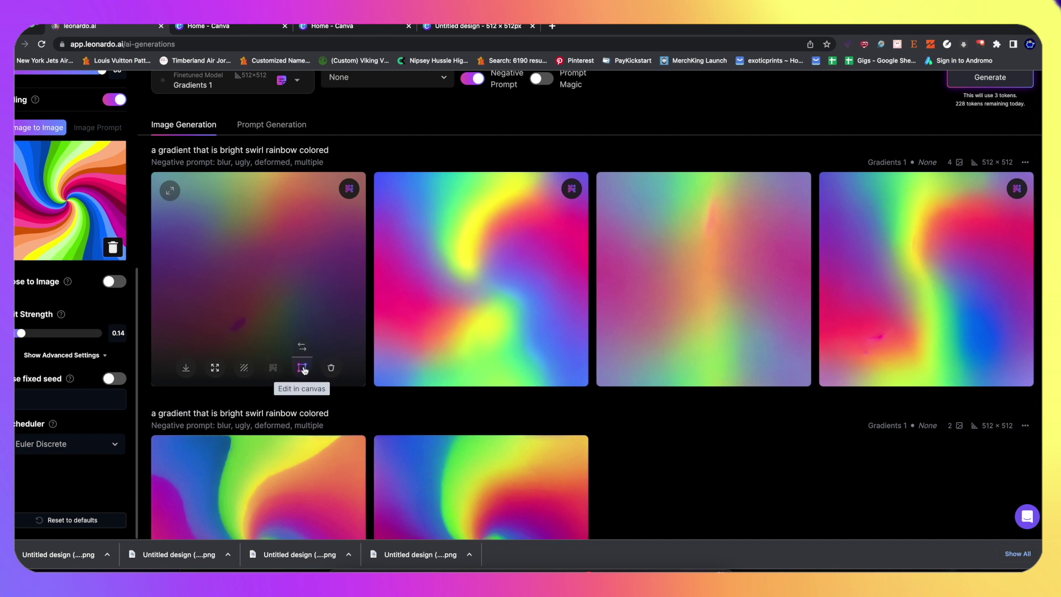
Open the first swirl gradient in the canvas editor and position its magenta blemish inside the generation frame.
left_click(303, 368)
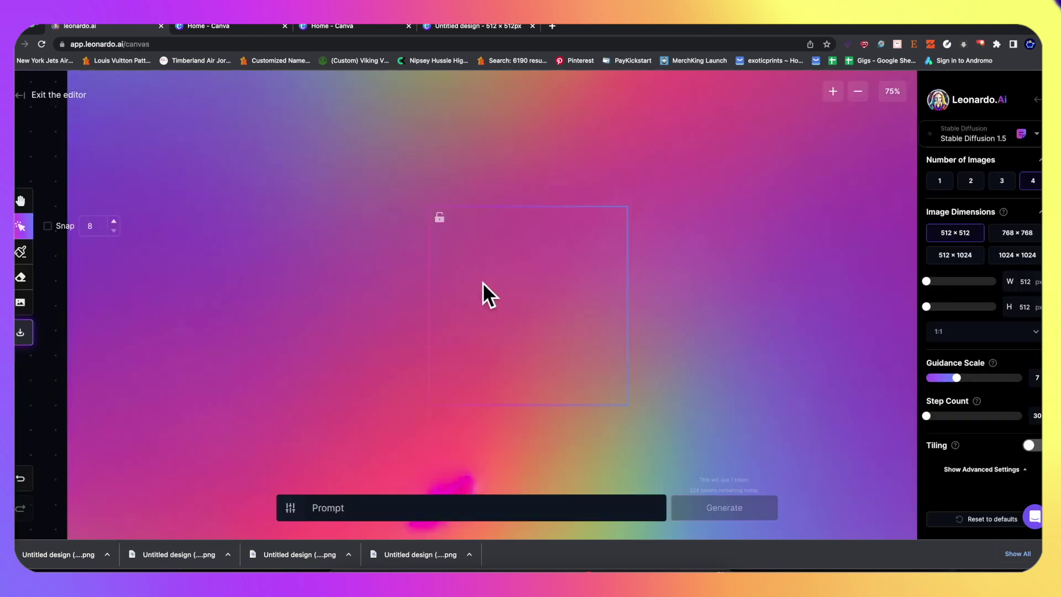
scroll(410, 429, "down", 5)
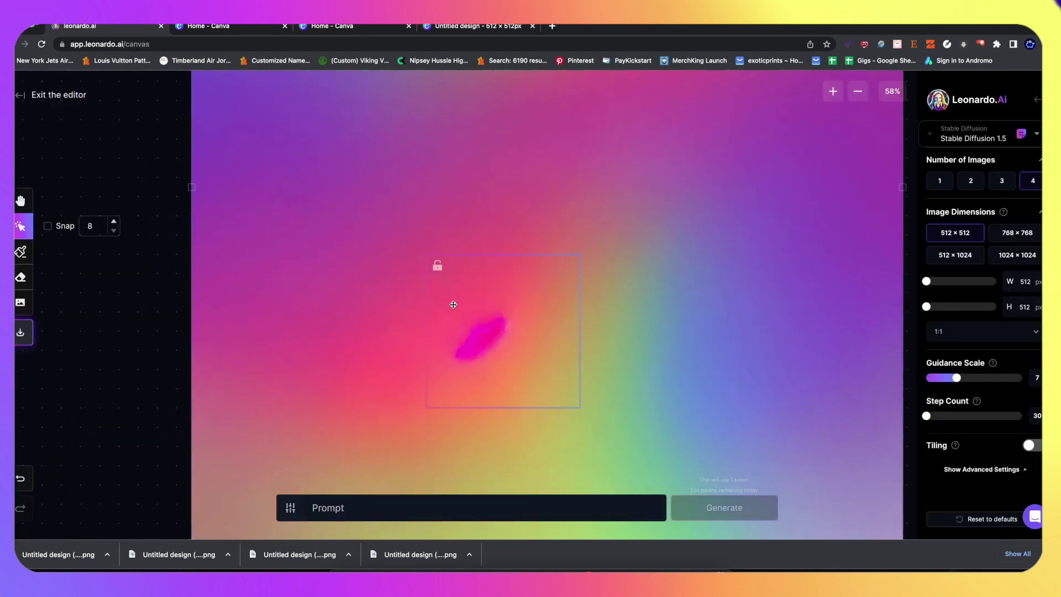
left_click_drag(453, 305, 462, 303)
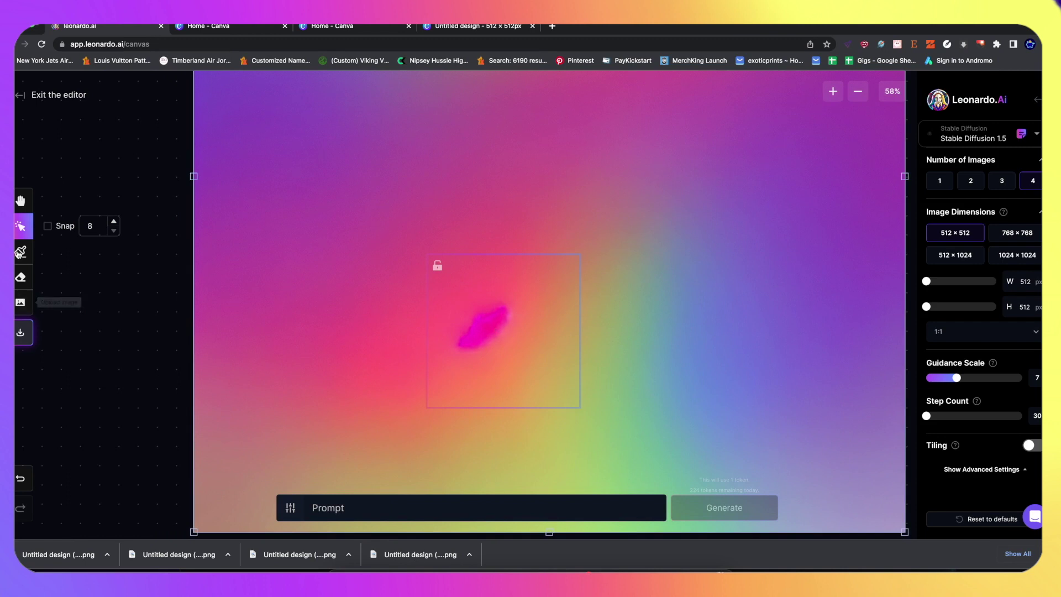
Paint a mask that completely covers the magenta blemish inside the generation frame.
left_click(20, 251)
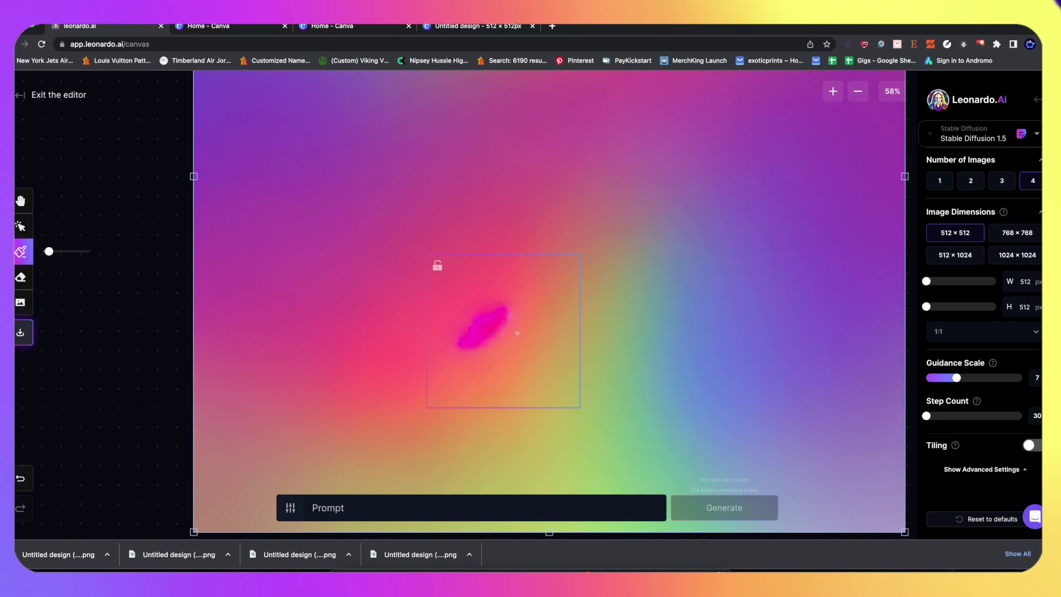
left_click_drag(500, 310, 498, 309)
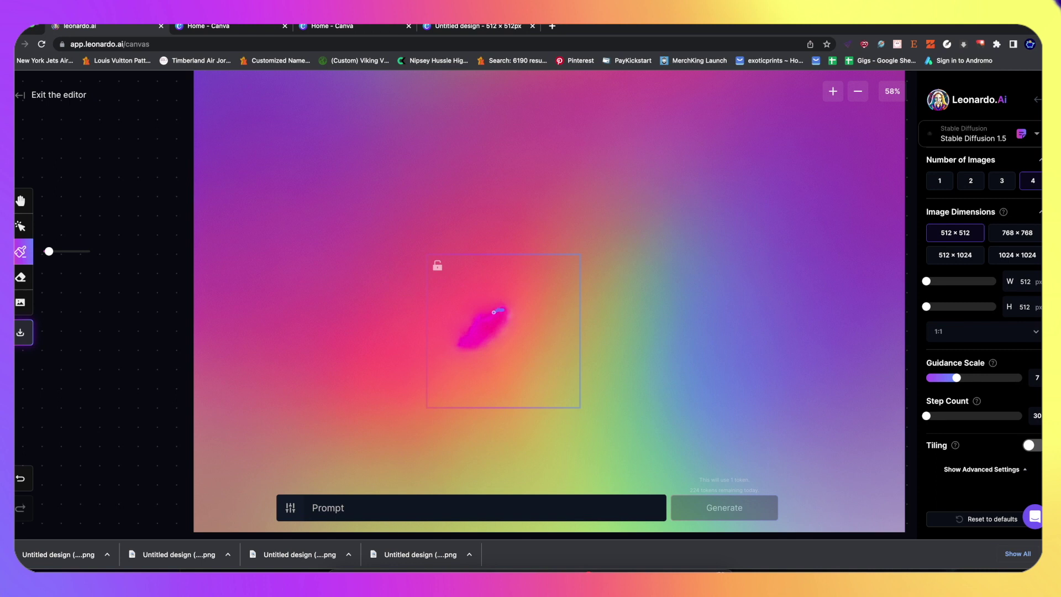
left_click_drag(474, 343, 503, 308)
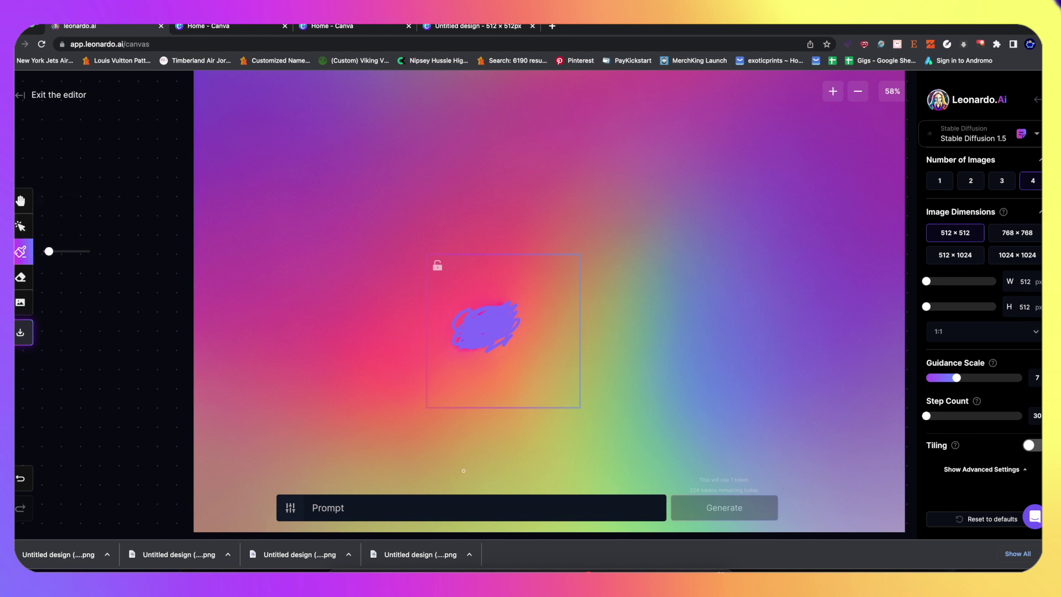
Generate replacements for the masked area with the prompt "evenly distributed gradient".
left_click(442, 508)
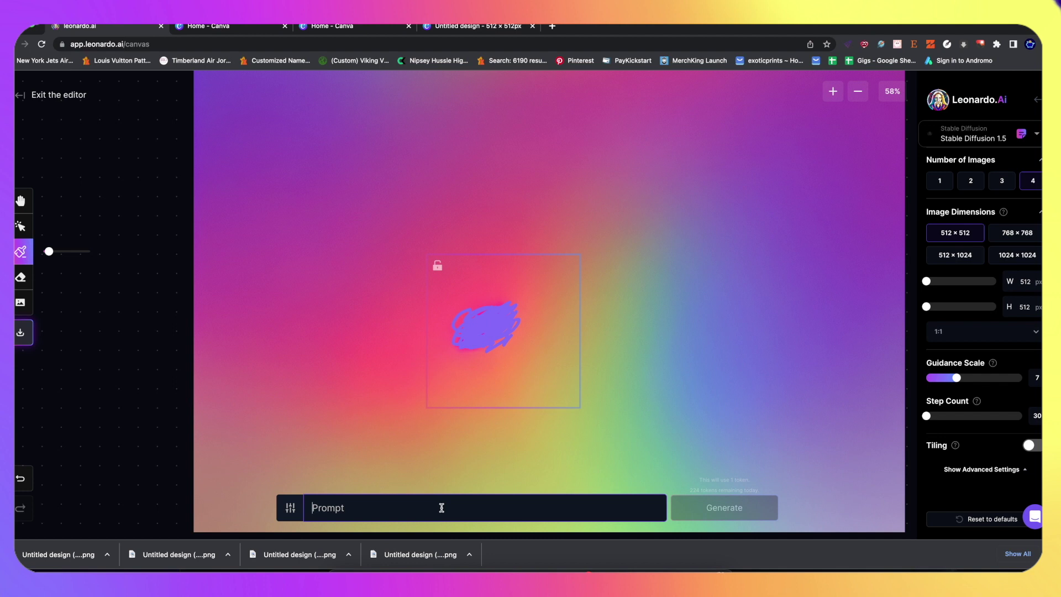
type("e")
key("BackSpace")
type("e")
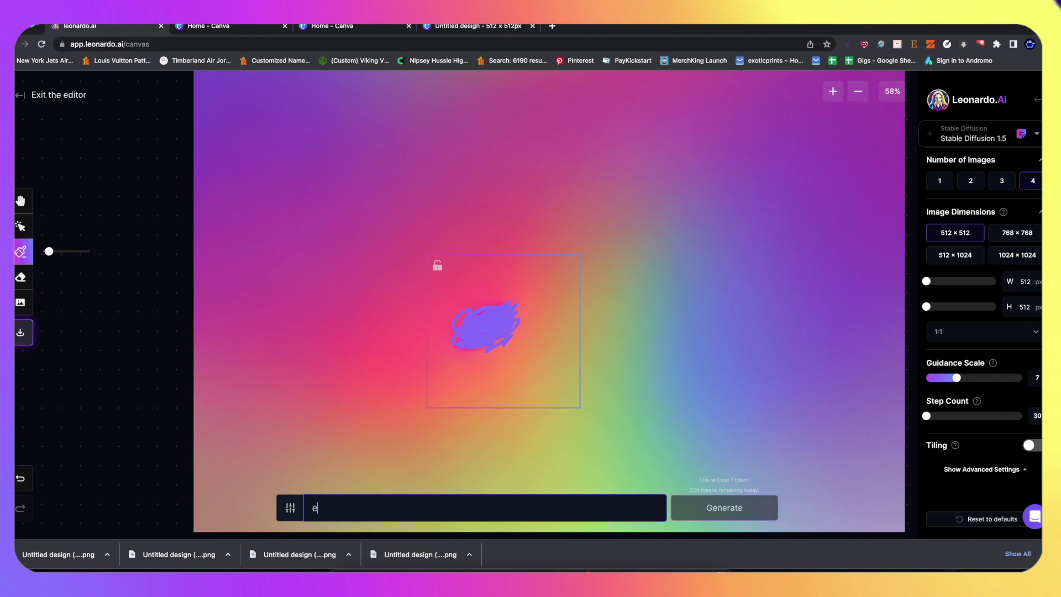
type("venly distrubted gradient")
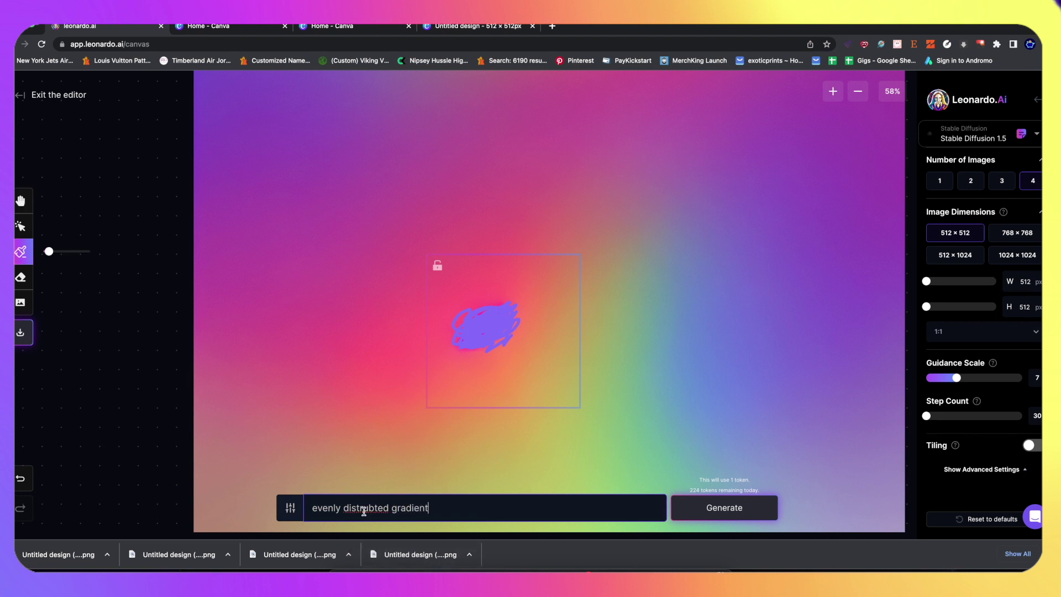
right_click(383, 510)
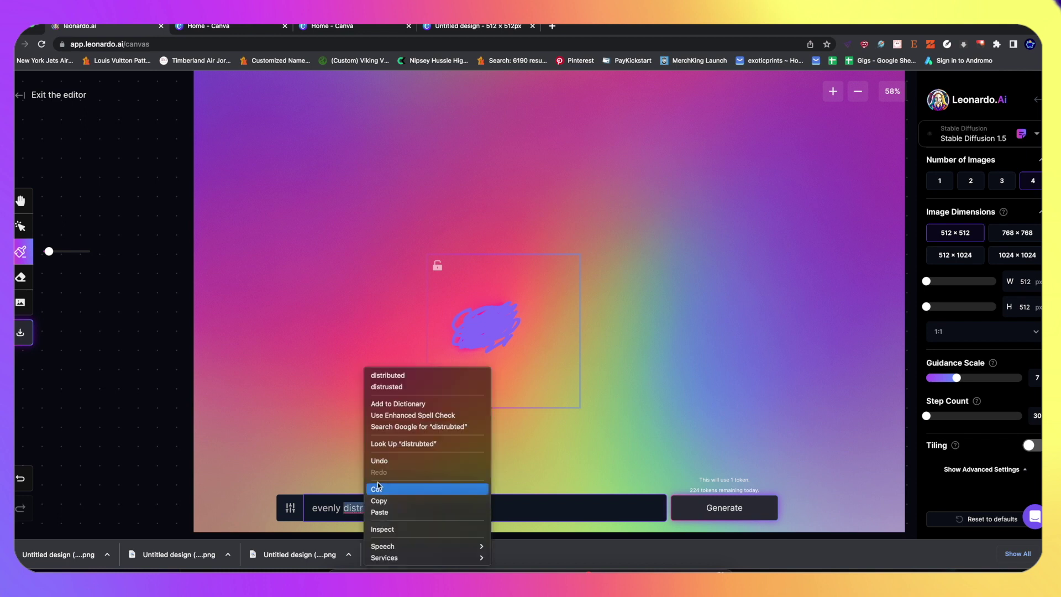
key("Escape")
type("distributed")
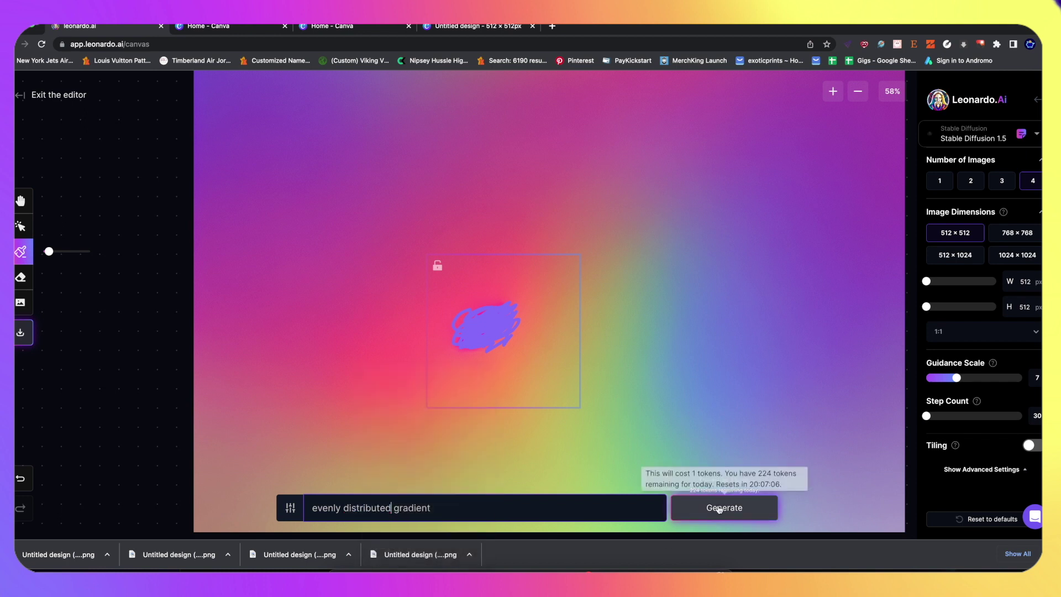
left_click(724, 507)
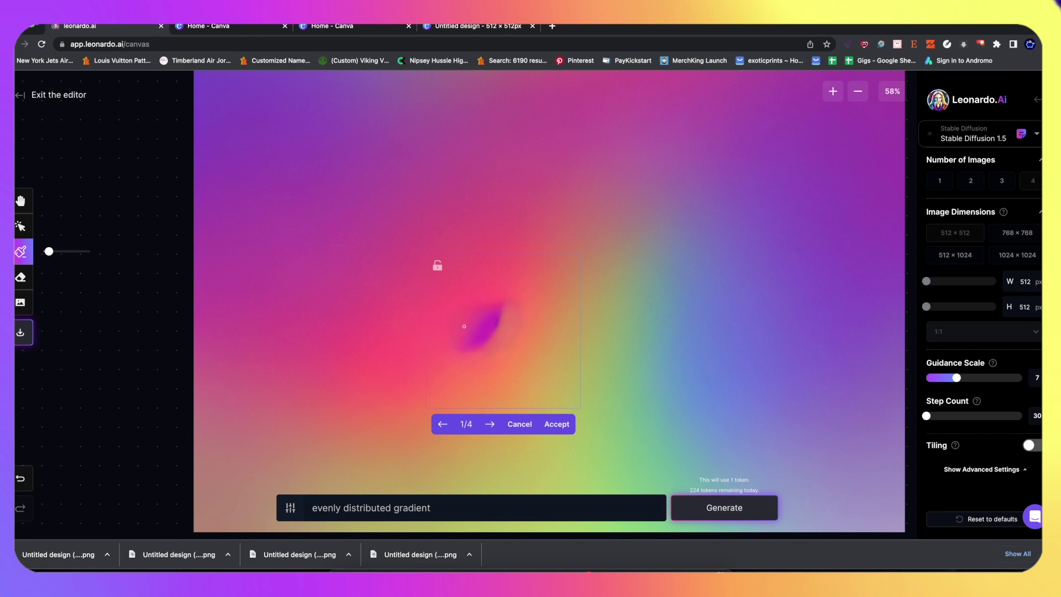
Compare the four generated variations of the masked blemish area.
left_click(493, 429)
left_click(494, 430)
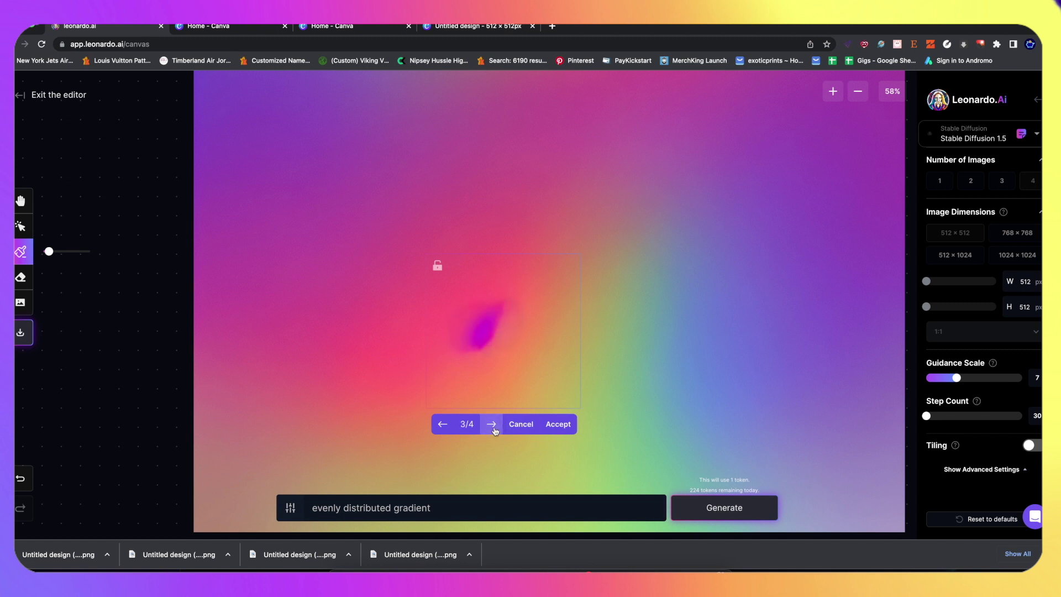
left_click(495, 431)
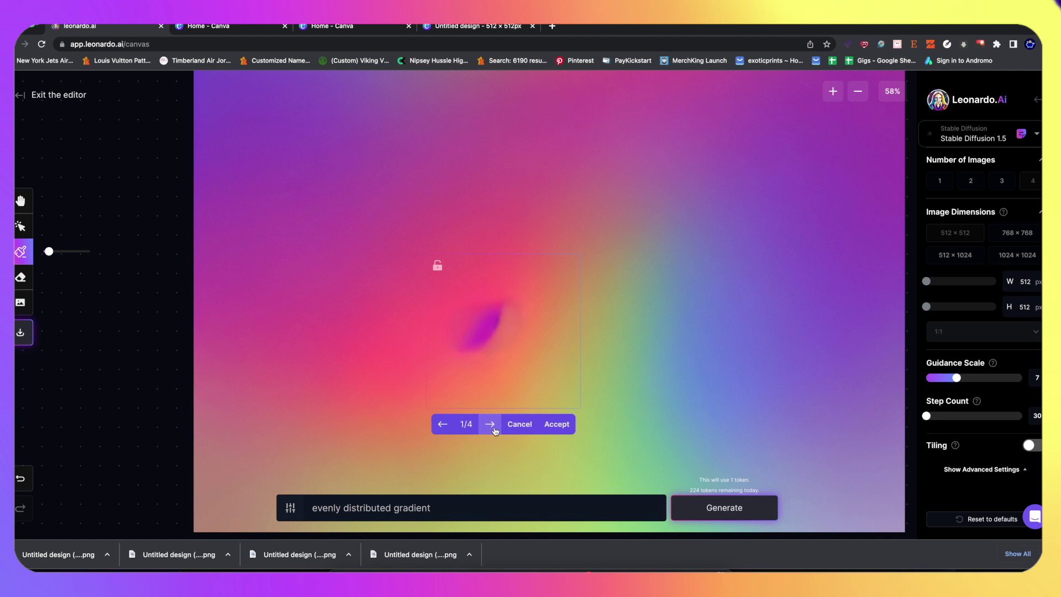
left_click(494, 430)
Reject the variations and regenerate the masked area with the step count raised to 60.
left_click(522, 426)
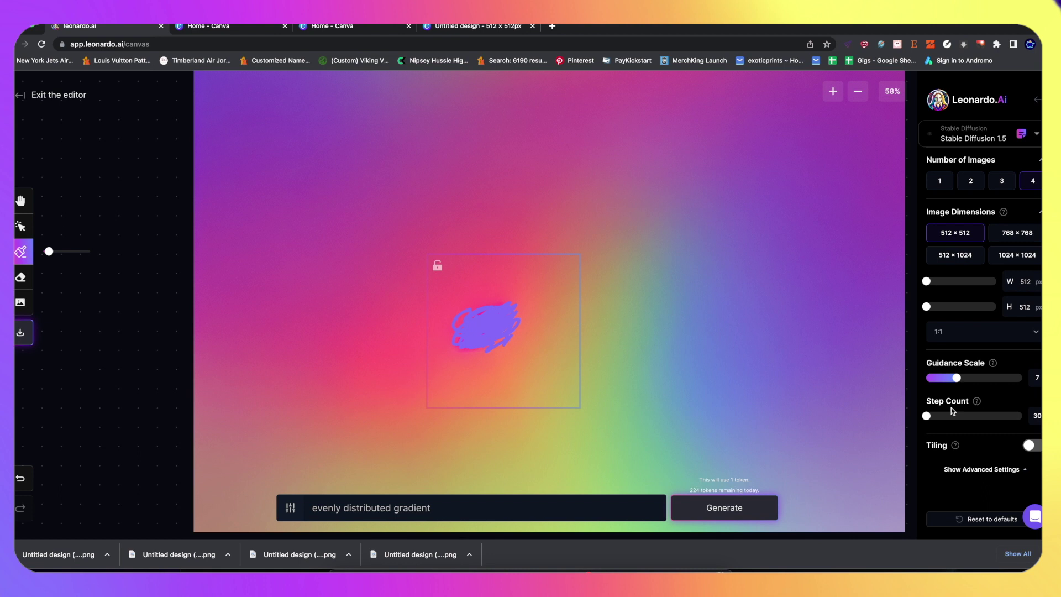
left_click_drag(927, 416, 1023, 415)
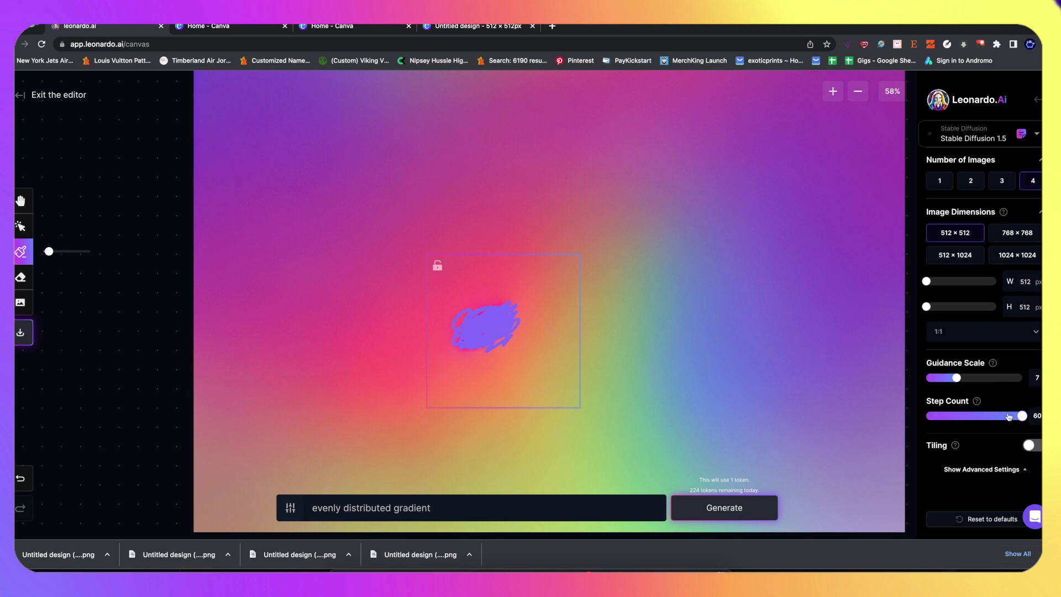
left_click(729, 498)
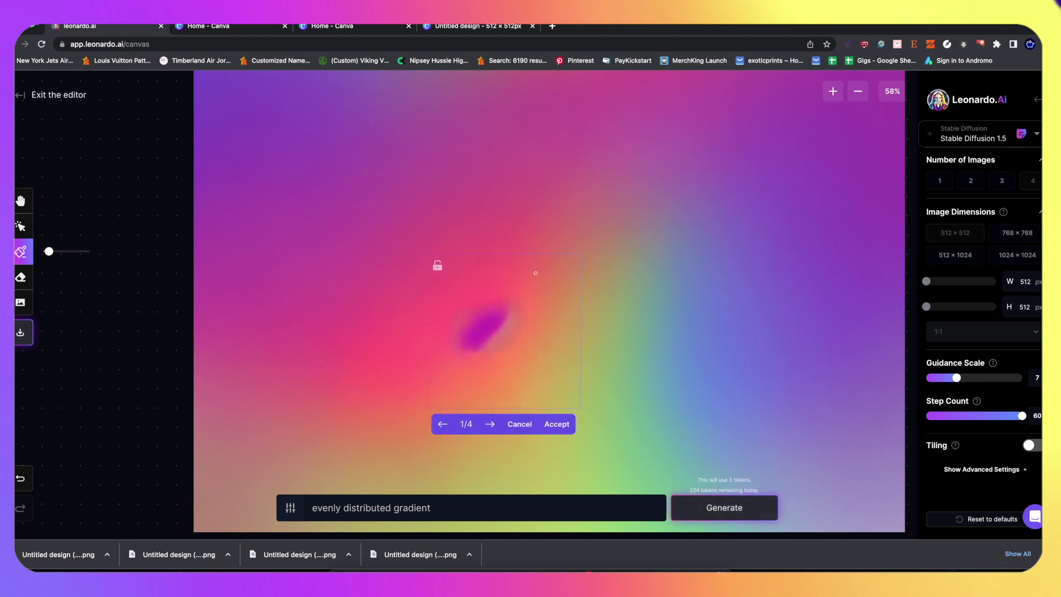
Compare the variations generated at 60 steps and reject them all.
left_click(490, 427)
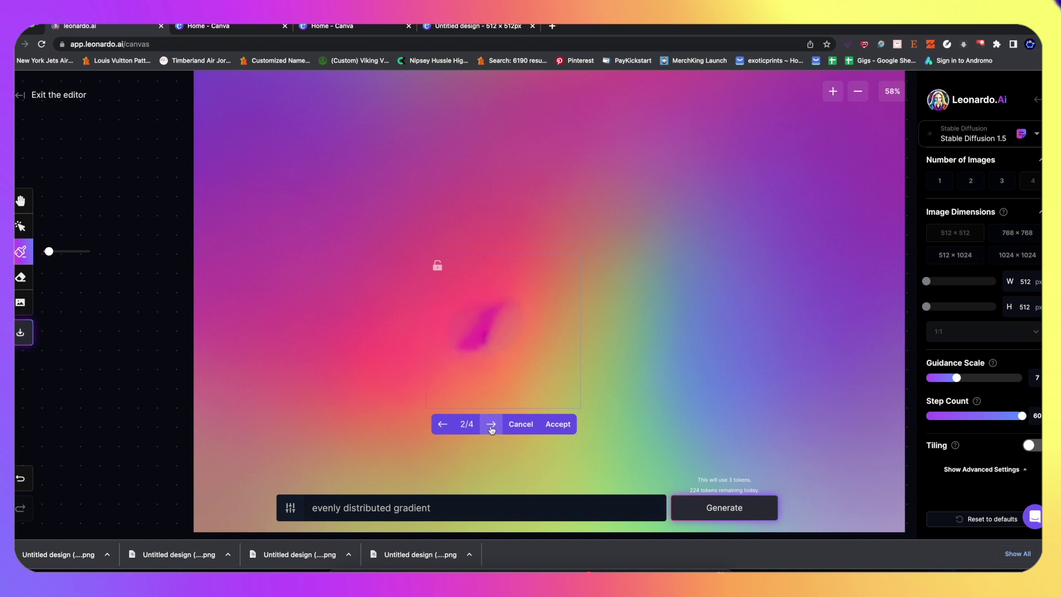
left_click(491, 429)
left_click(491, 430)
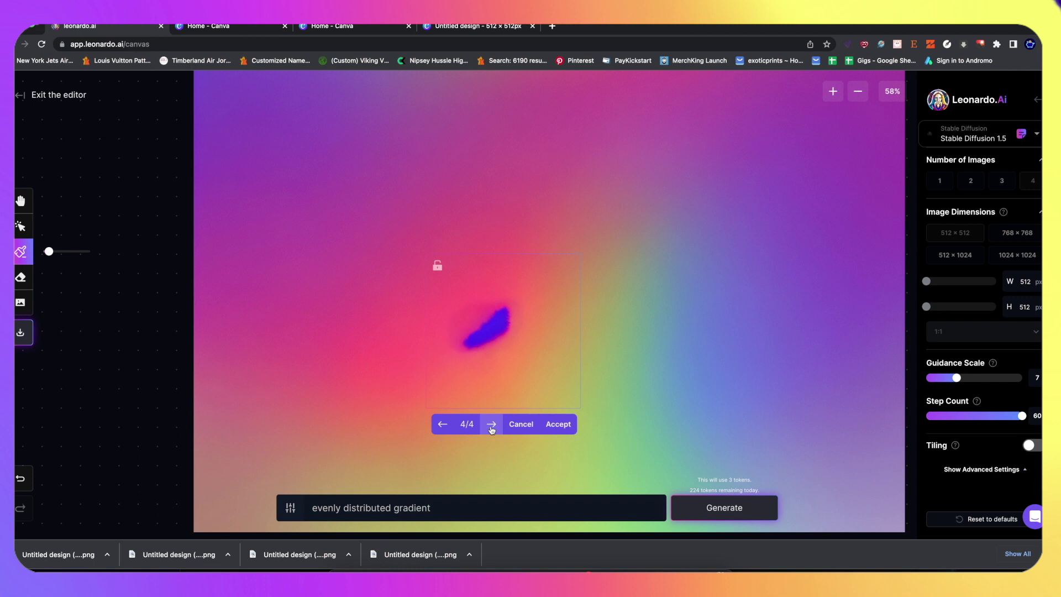
left_click(491, 429)
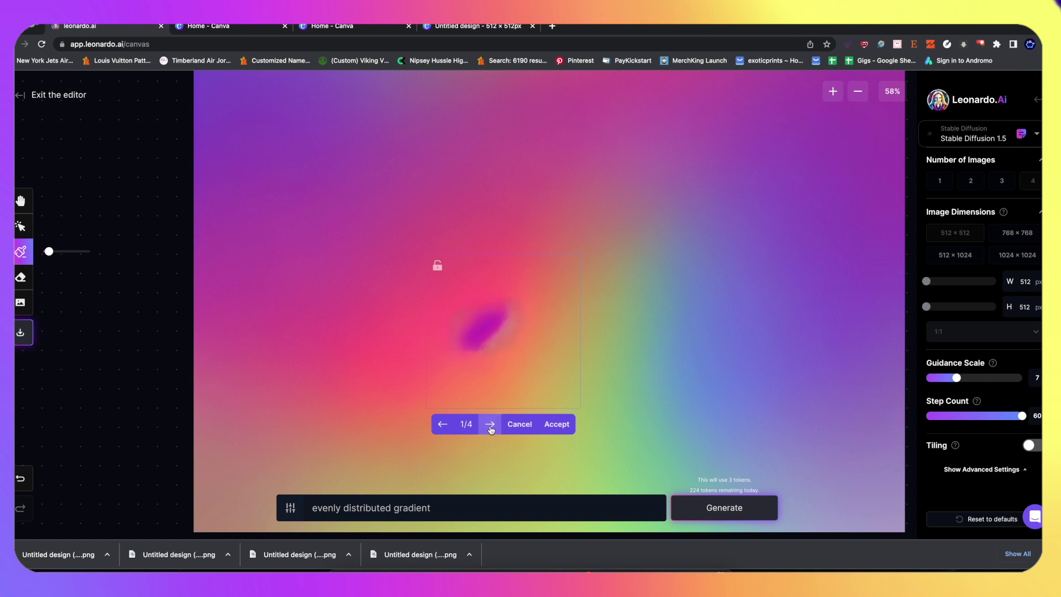
left_click(520, 424)
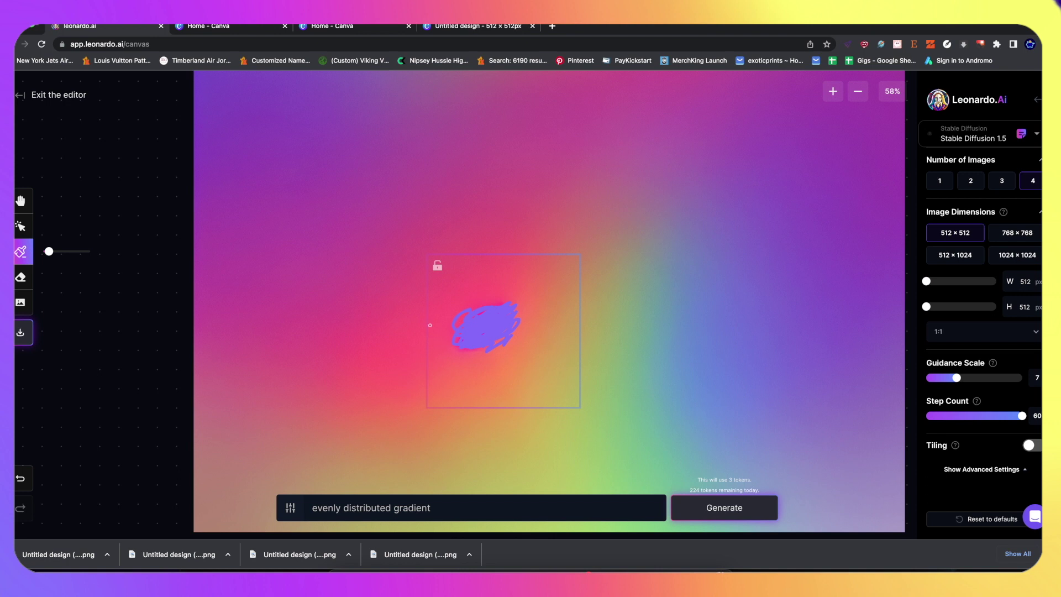
Leave the canvas editor and open the overview of your training datasets.
left_click(18, 95)
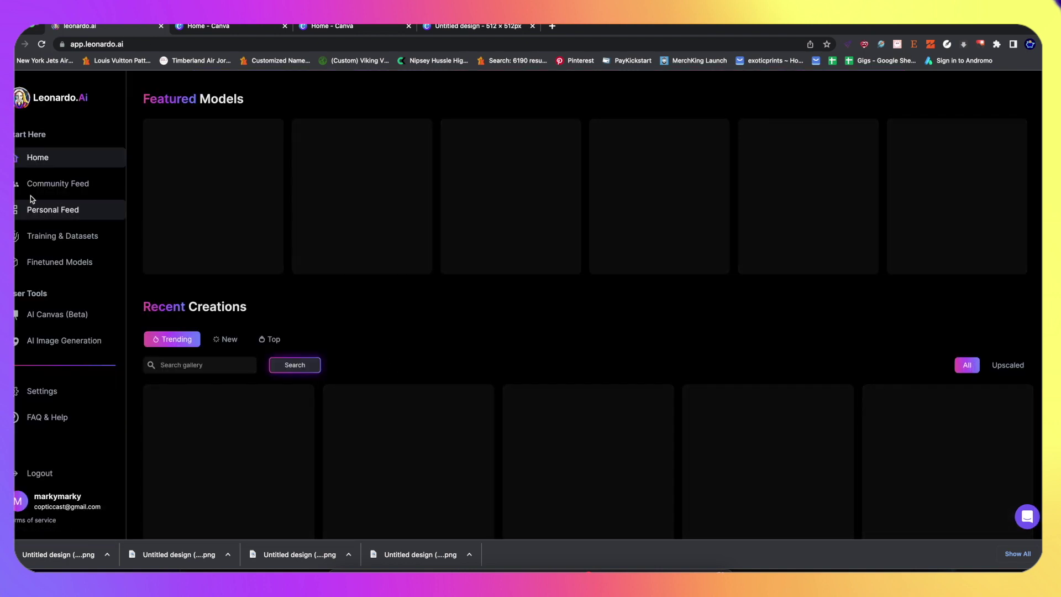
left_click(49, 235)
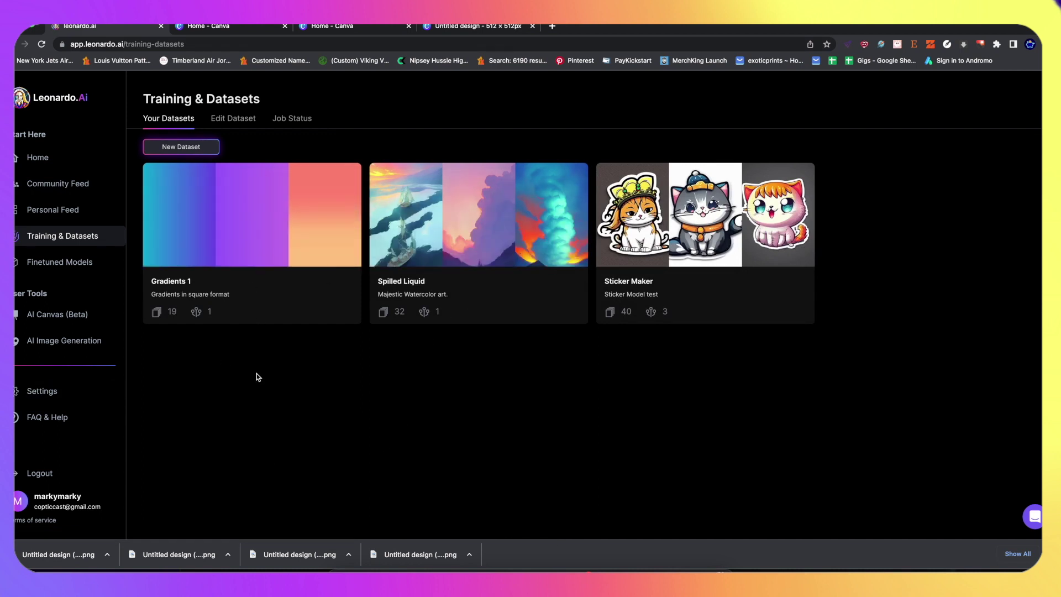
mouse_move(188, 245)
left_click(671, 550)
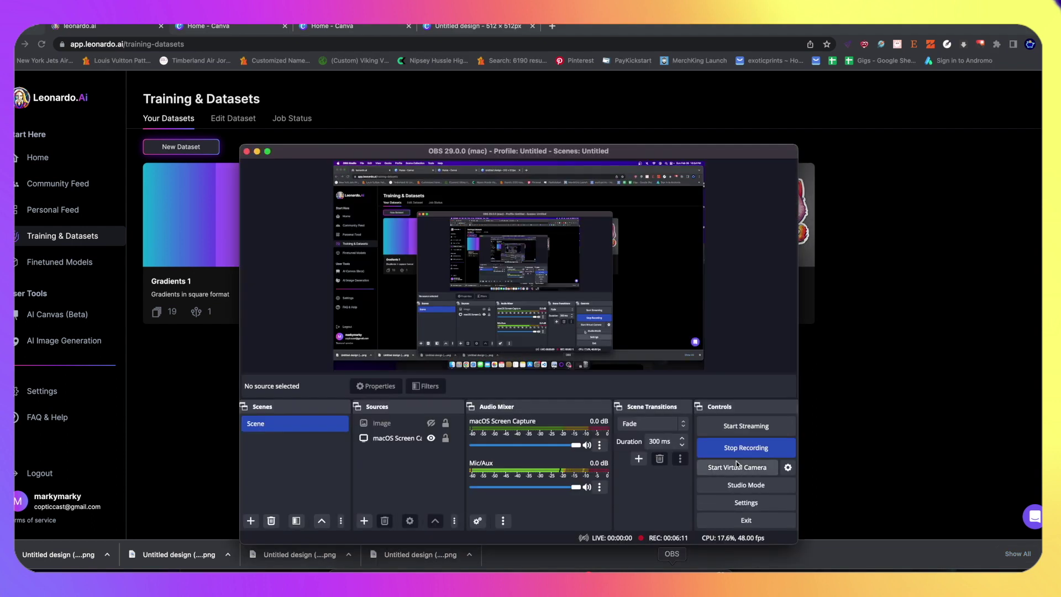